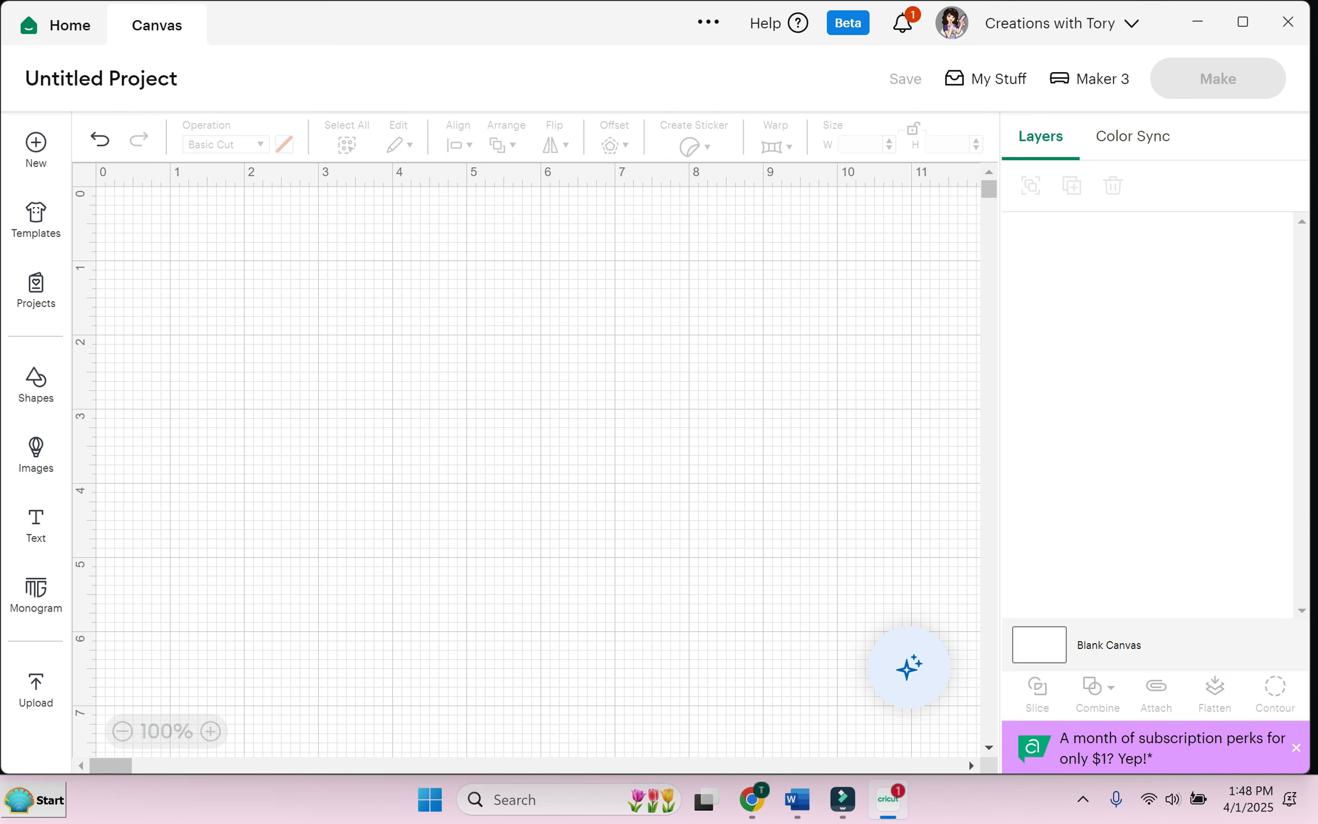
Step: Upload the Mickey picture and continue to background removal
left_click(36, 689)
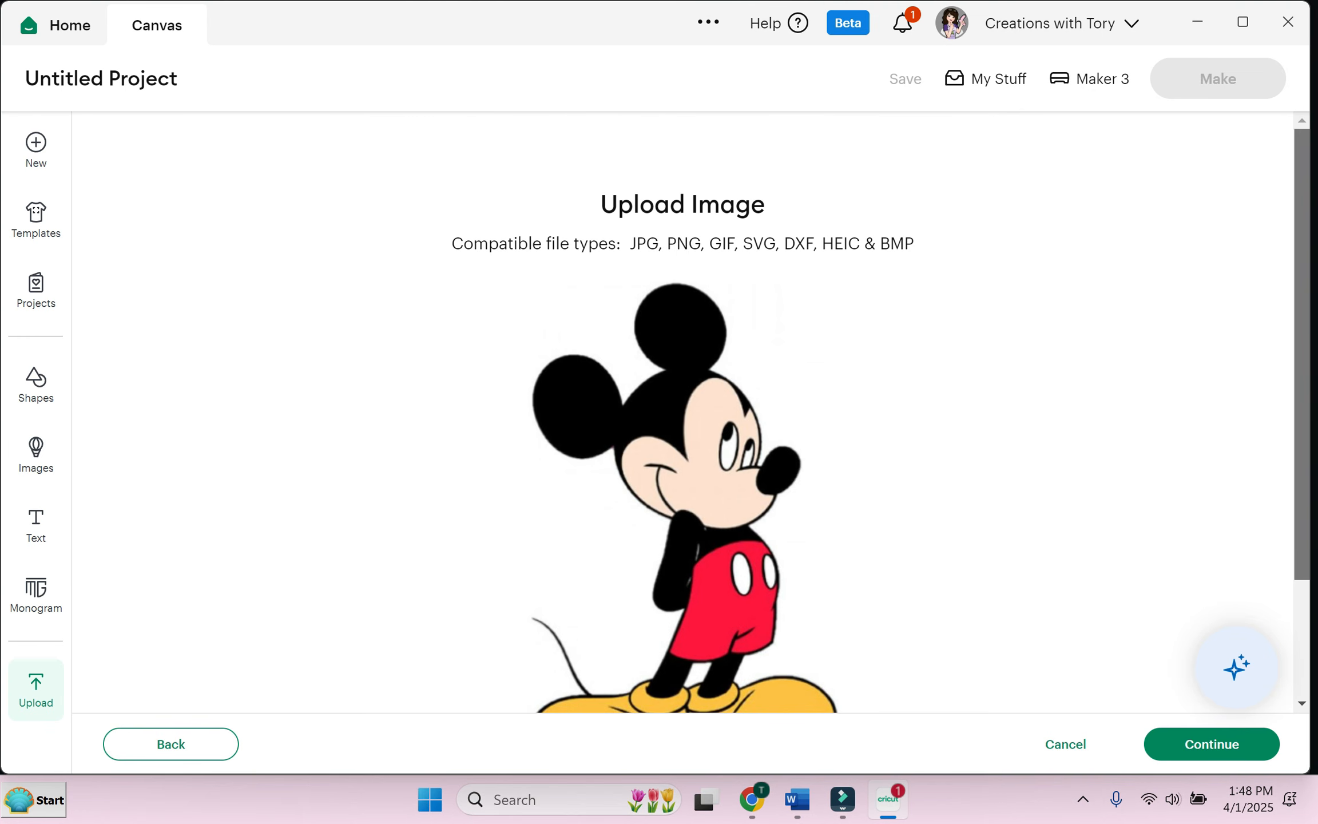
scroll(679, 412, "down", 3)
left_click(1212, 744)
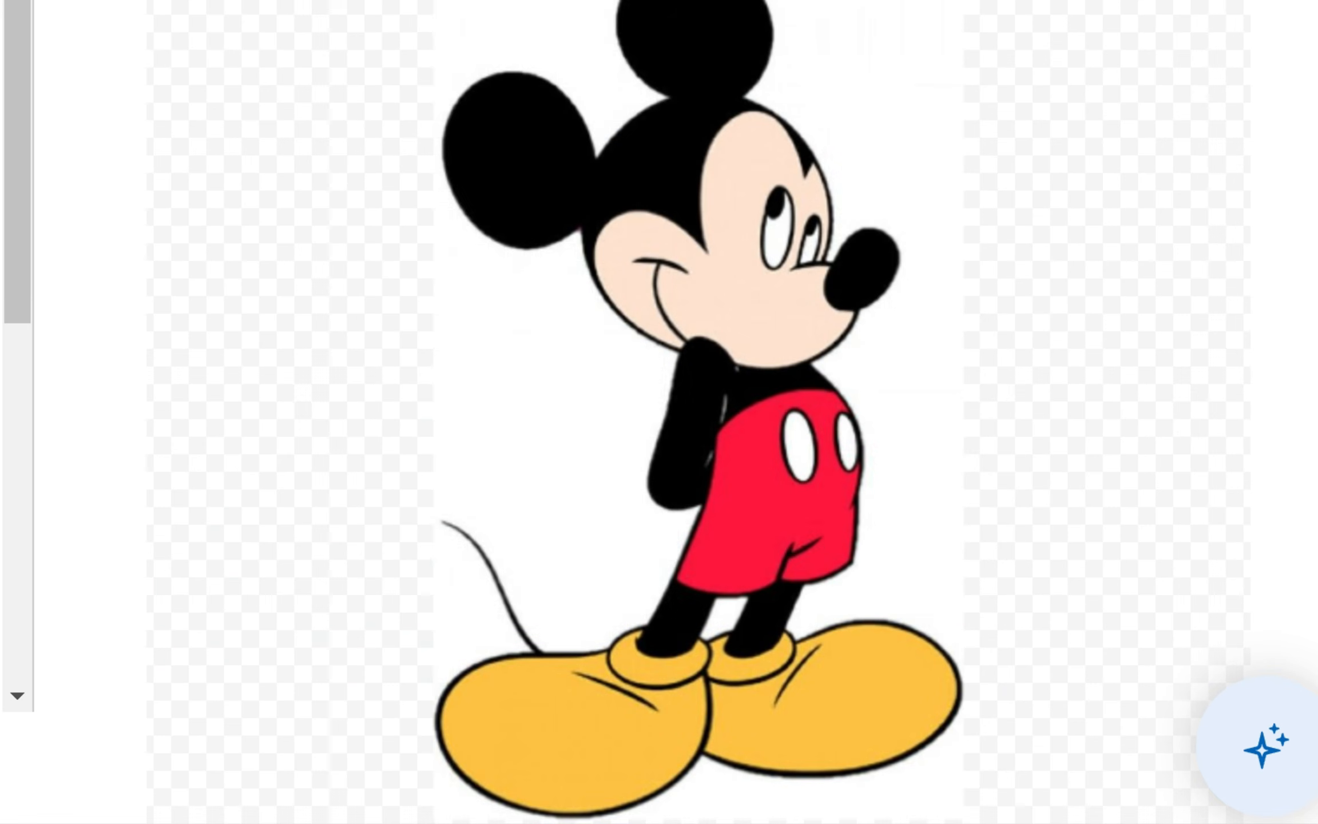
Step: Erase the white background left, right and below Mickey's shoes
left_click(549, 412)
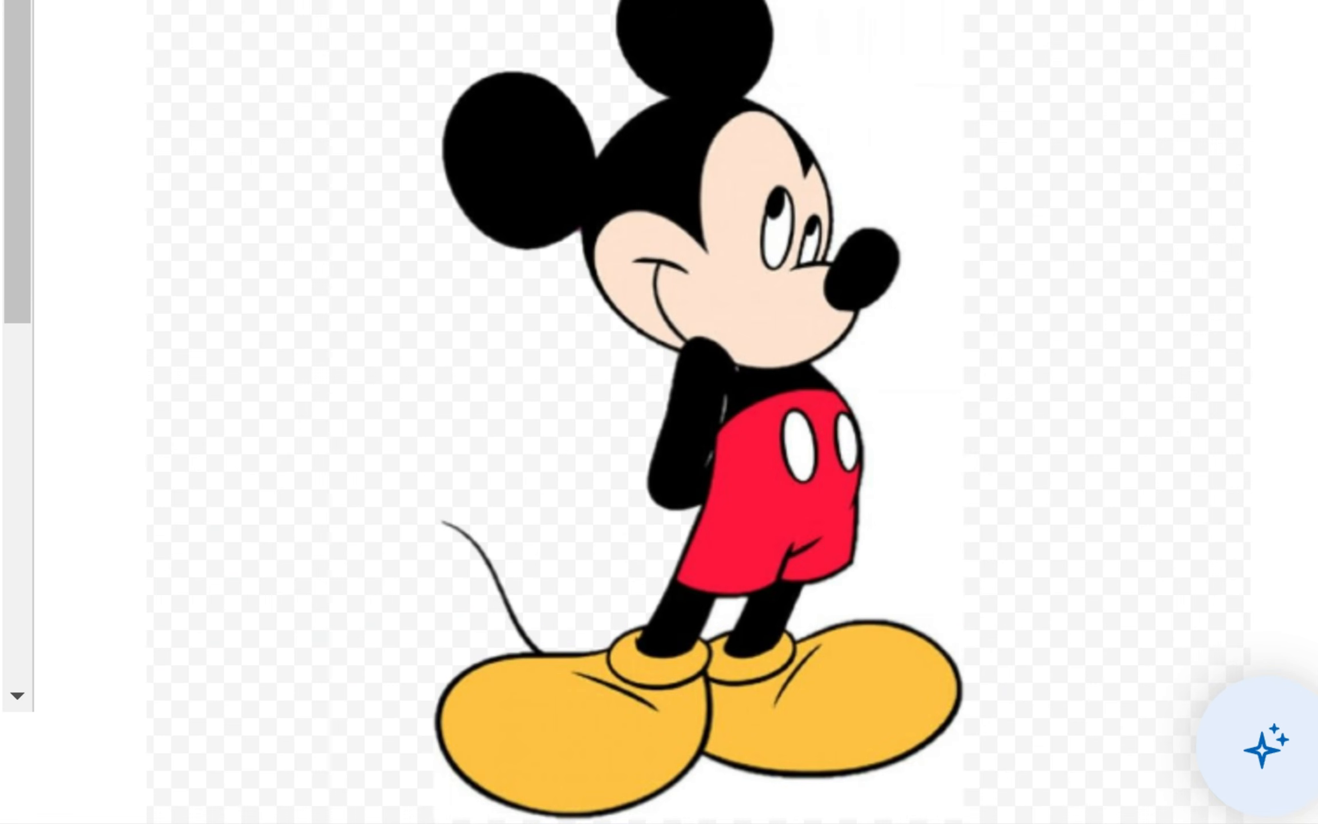
left_click(916, 390)
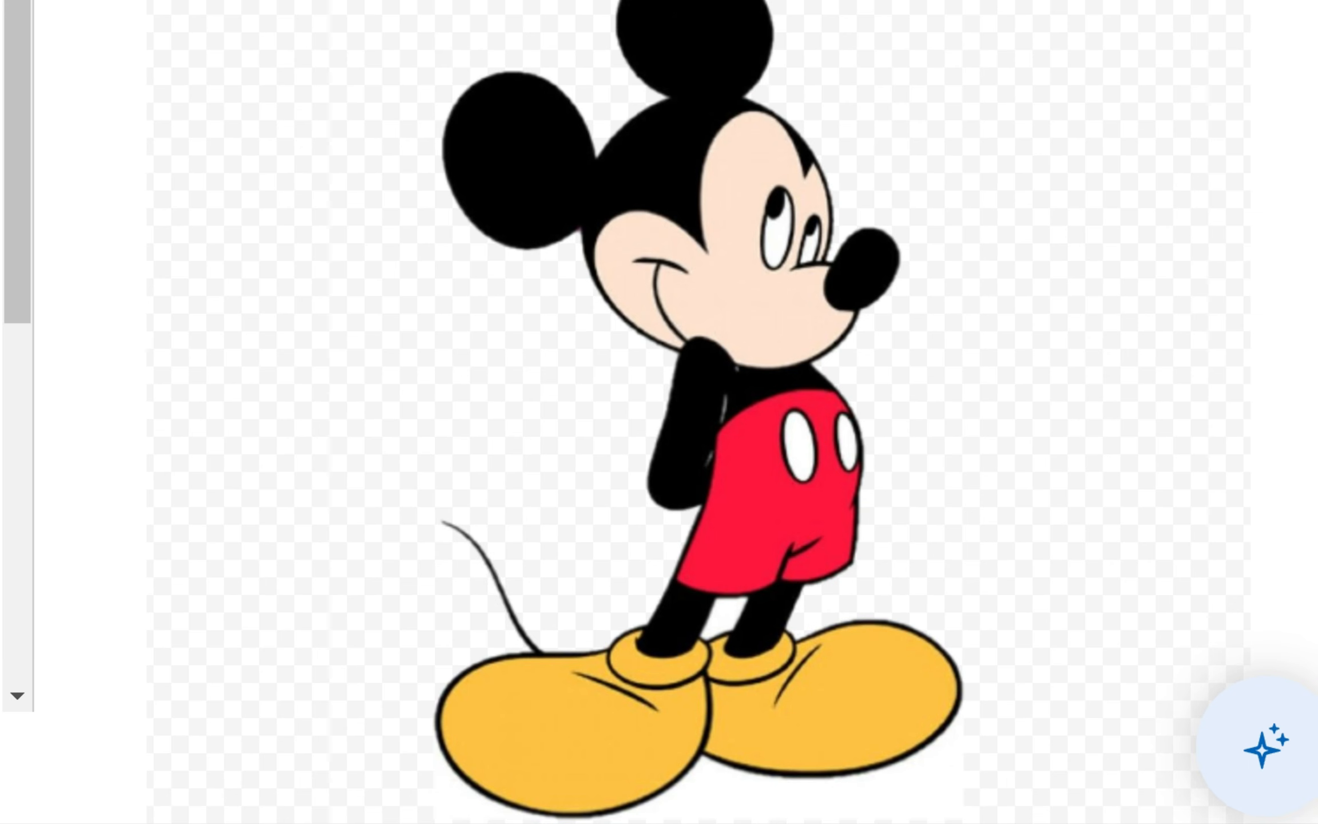
left_click(824, 800)
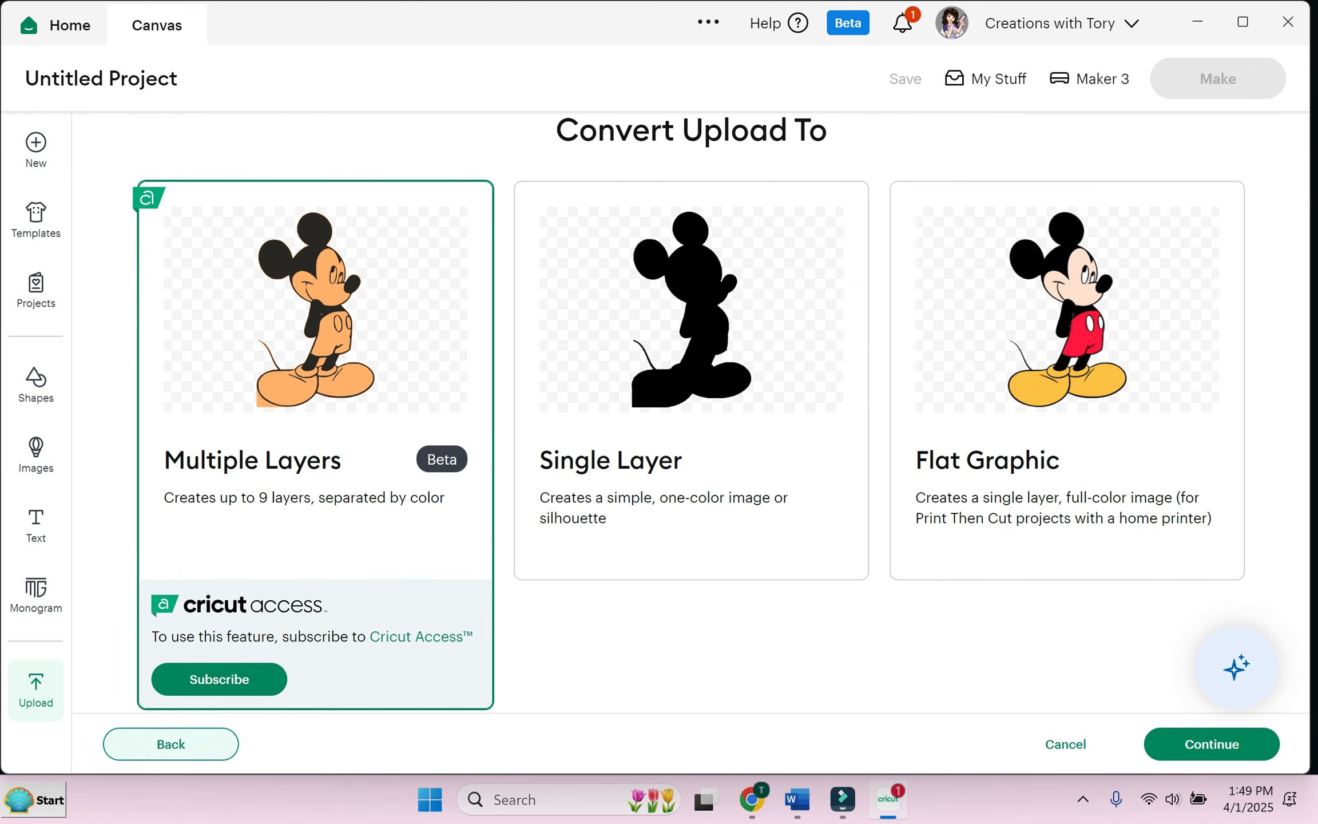
Step: Zoom in to check the background-free Mickey, return to 100%, and apply the removal
left_click(171, 744)
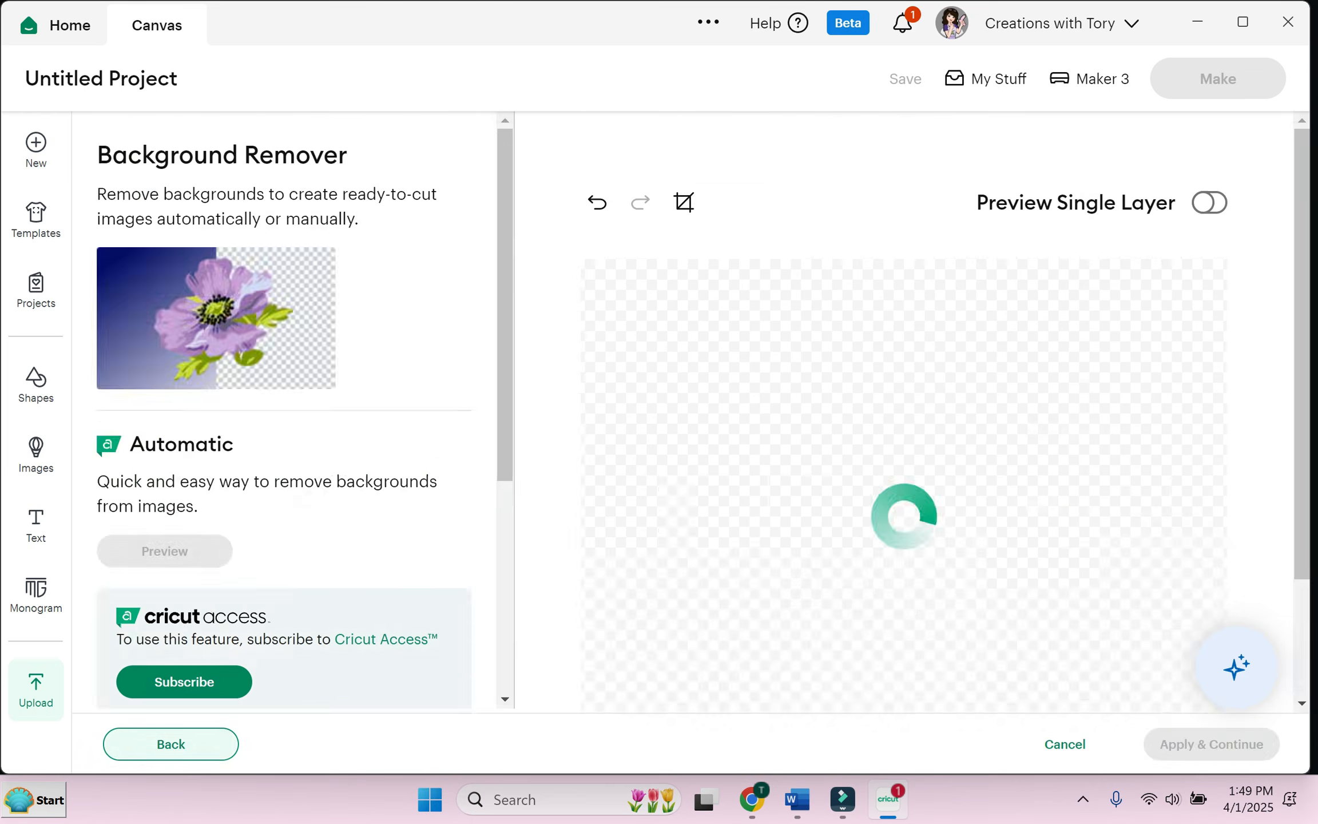
left_click_drag(1302, 355, 1302, 472)
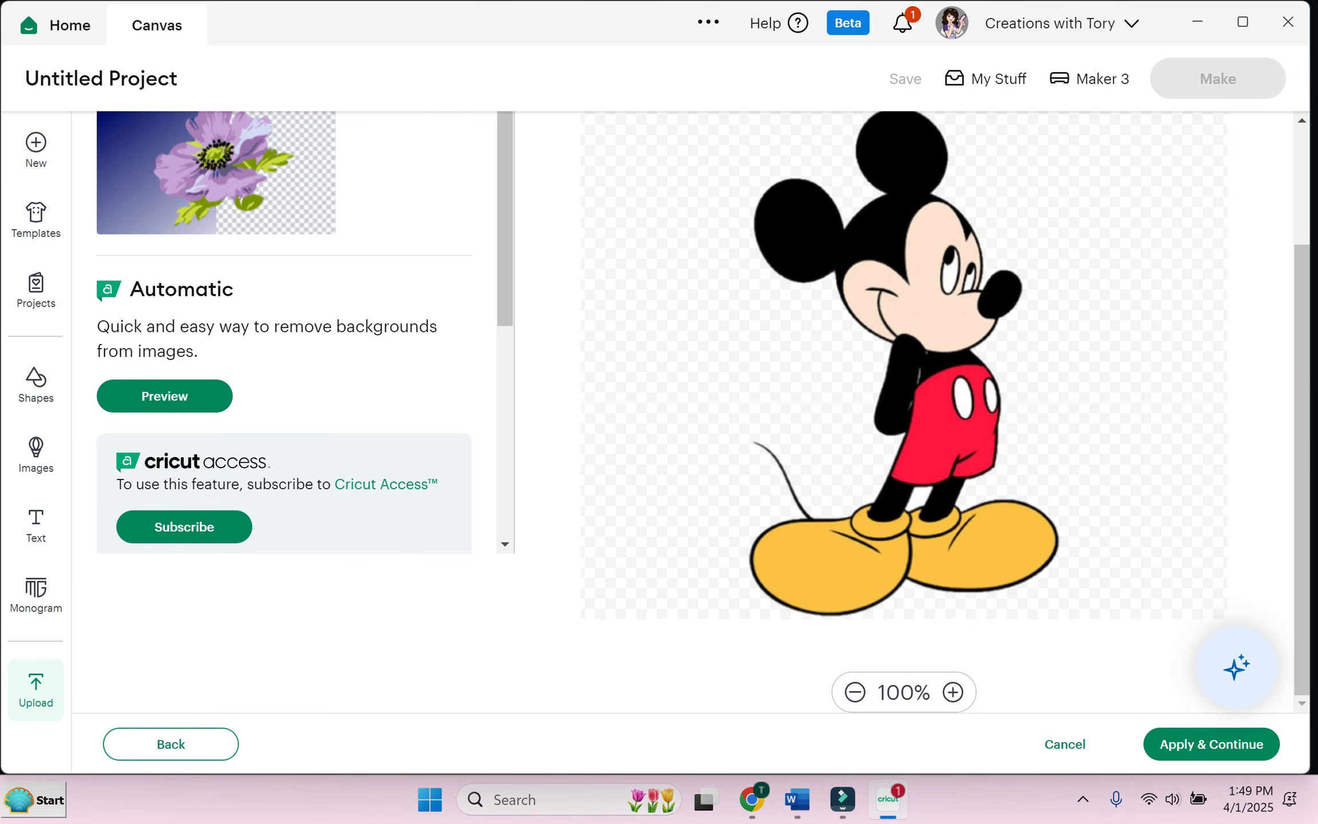
left_click(953, 693)
left_click(953, 693)
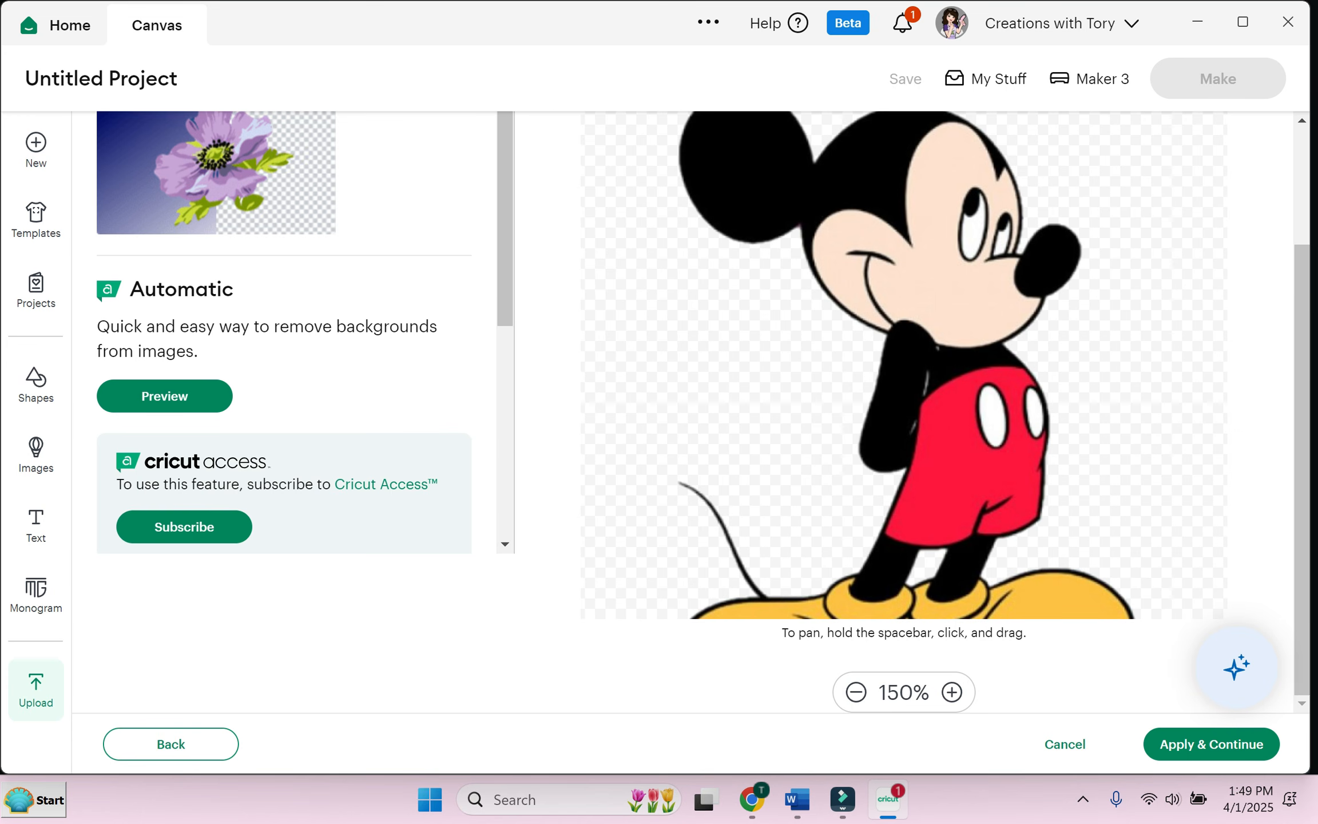
left_click(856, 693)
left_click(856, 692)
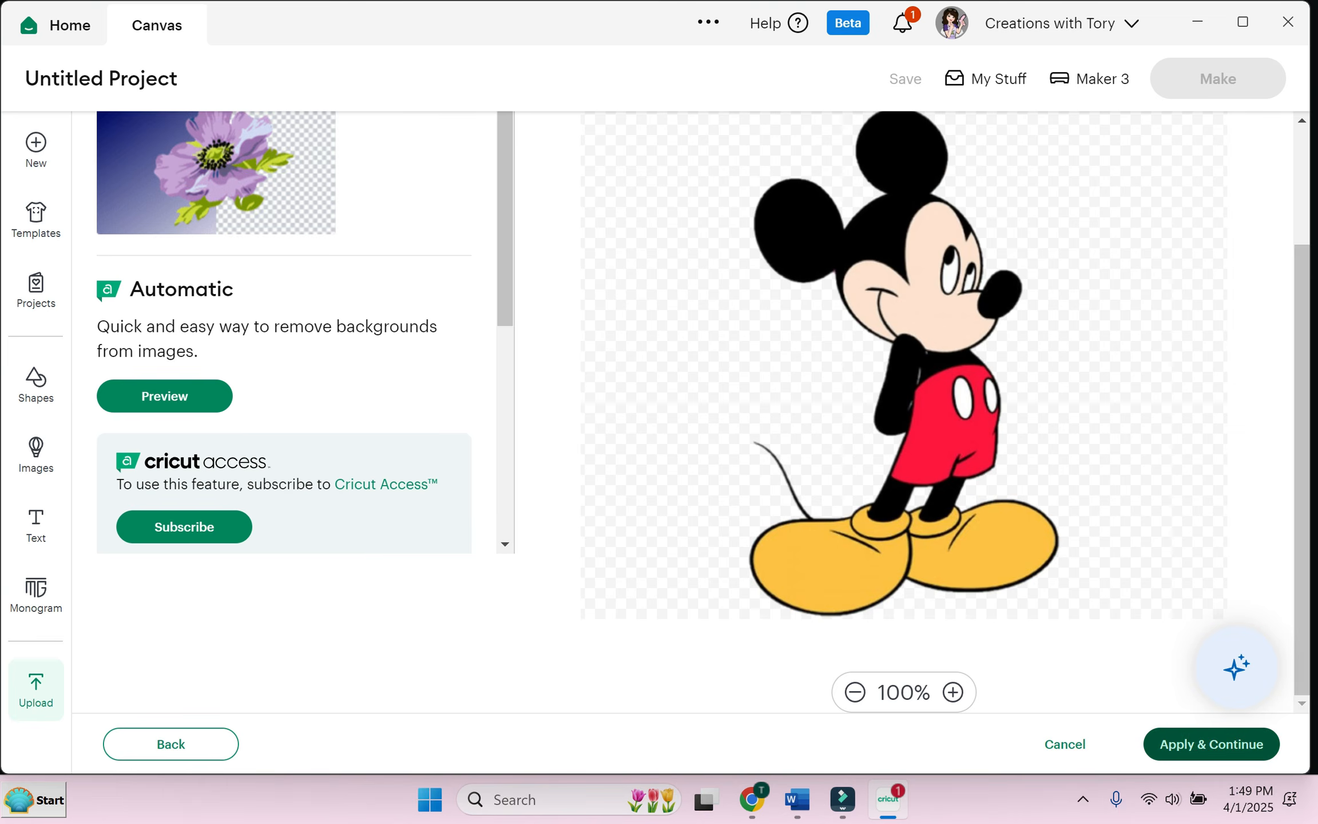
left_click(1212, 744)
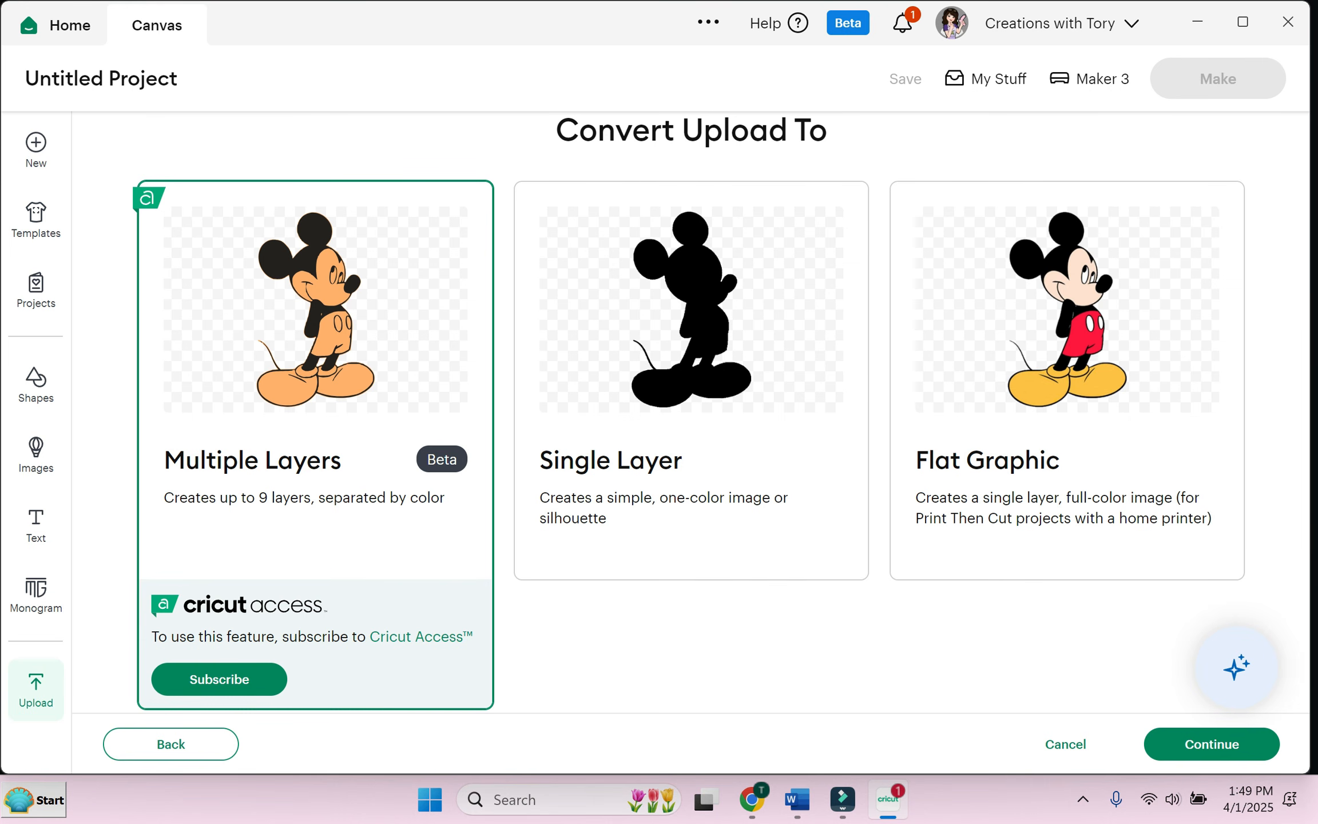
Step: Preview Single Layer, then convert Mickey as a full-color Flat Graphic instead
left_click(691, 380)
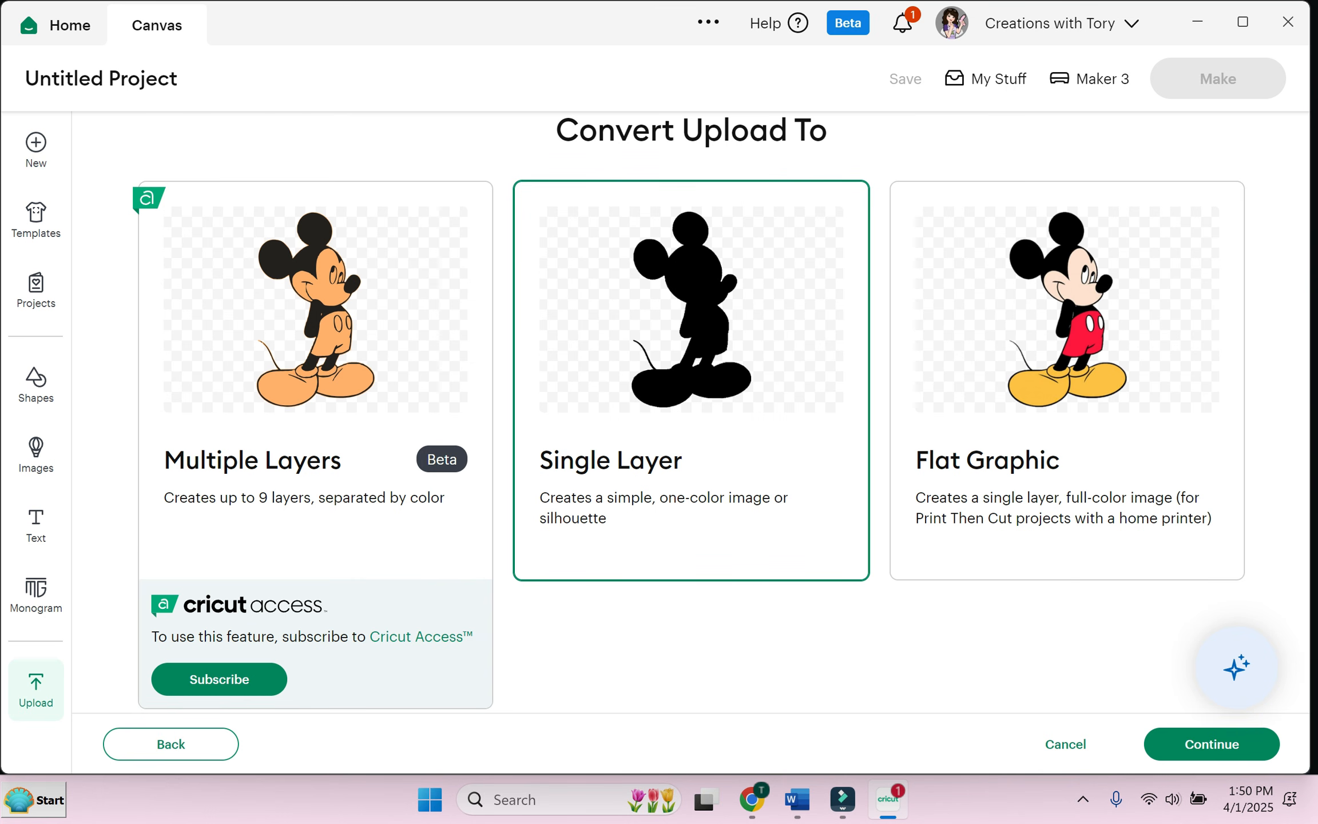
left_click(1067, 381)
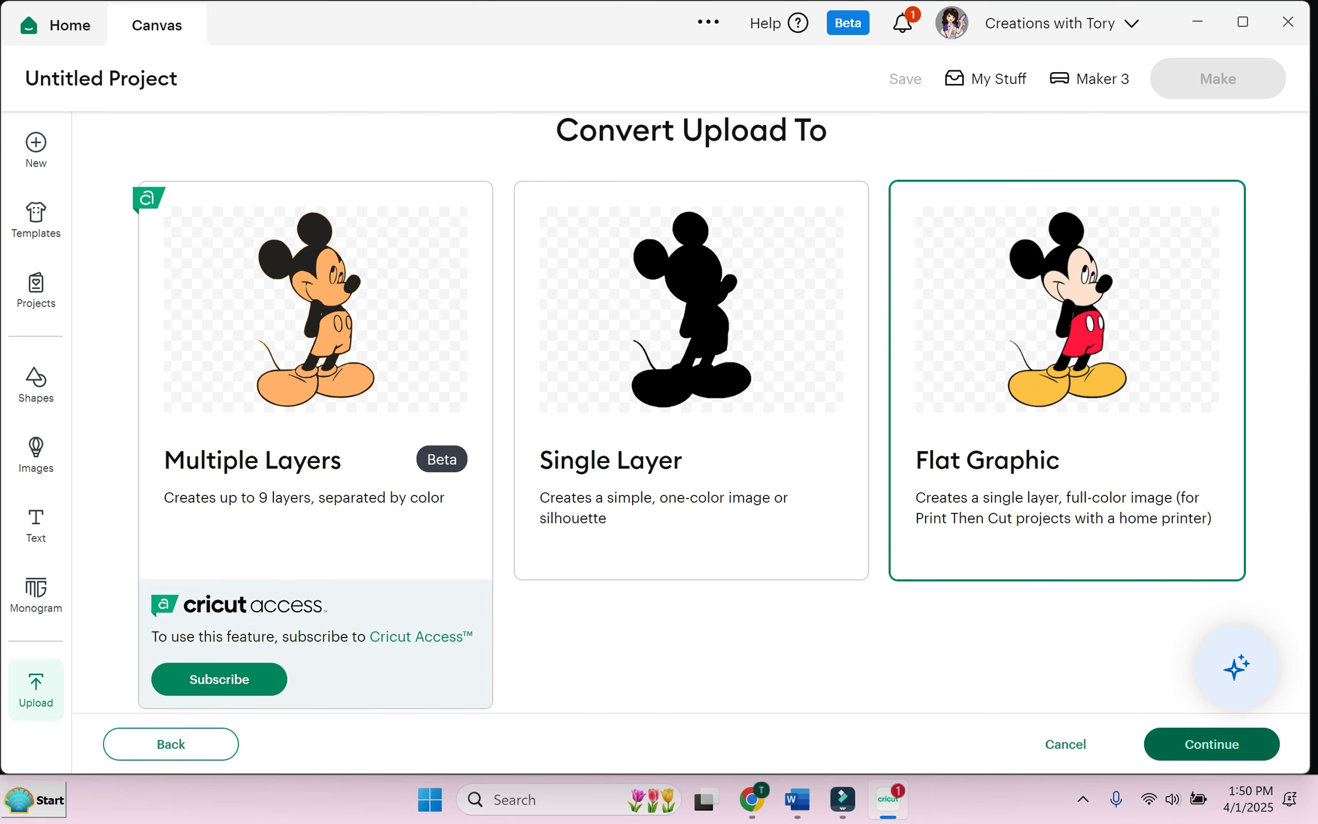
left_click(1212, 744)
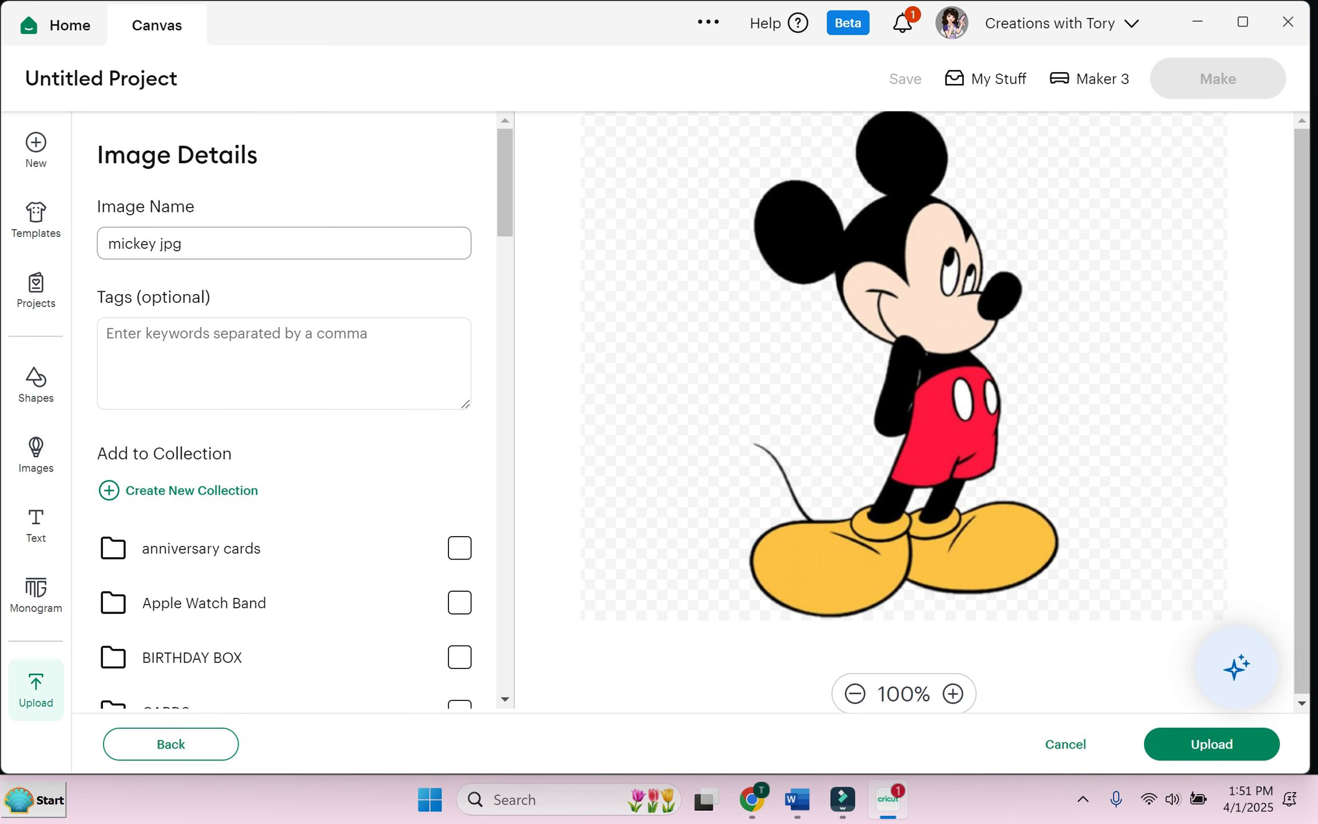
Step: Rename the uploaded image to 'mickey mouse'
left_click(183, 244)
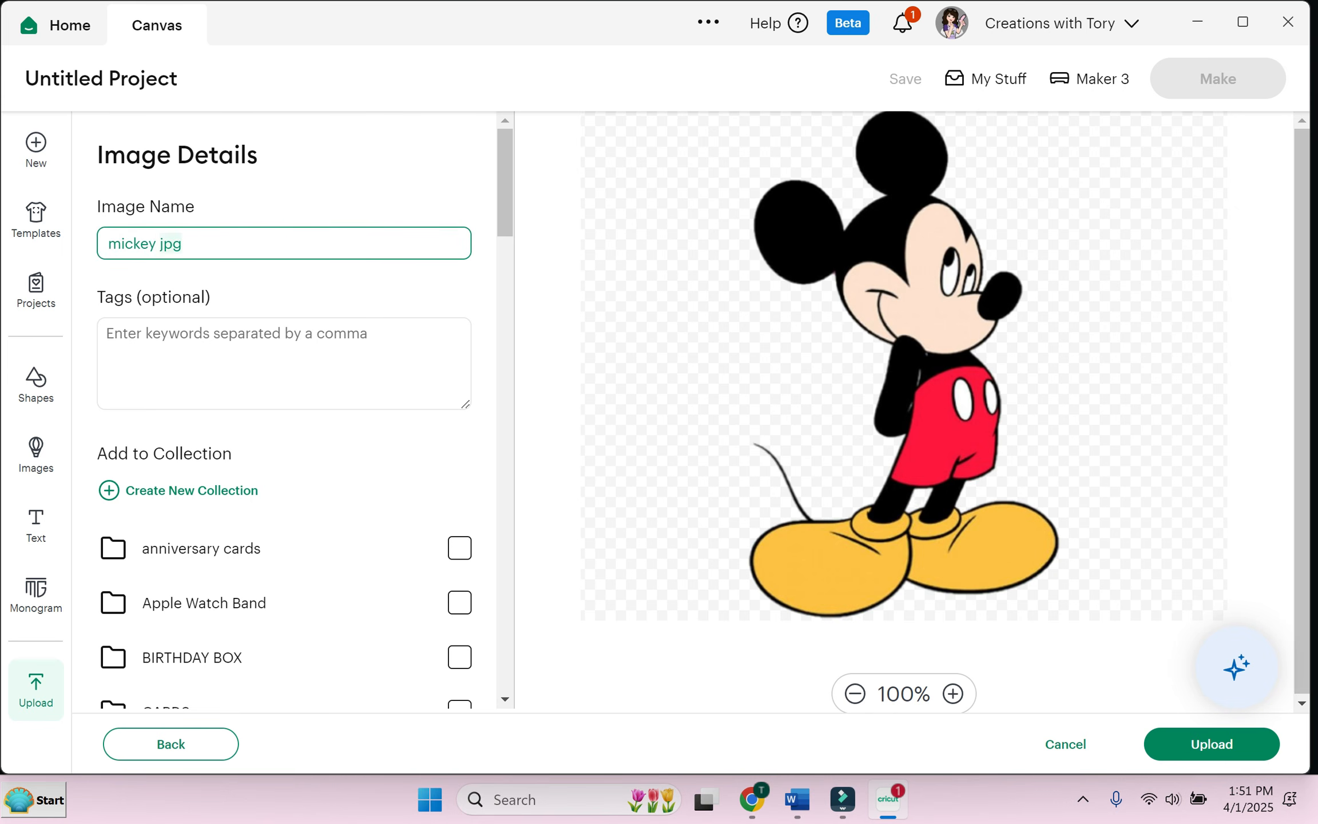
key("BackSpace")
key("BackSpace")
key("Delete")
key("Delete")
key("Delete")
type("y mouse")
Step: Tag the image 'disney mickey' and upload it to the canvas
left_click(241, 350)
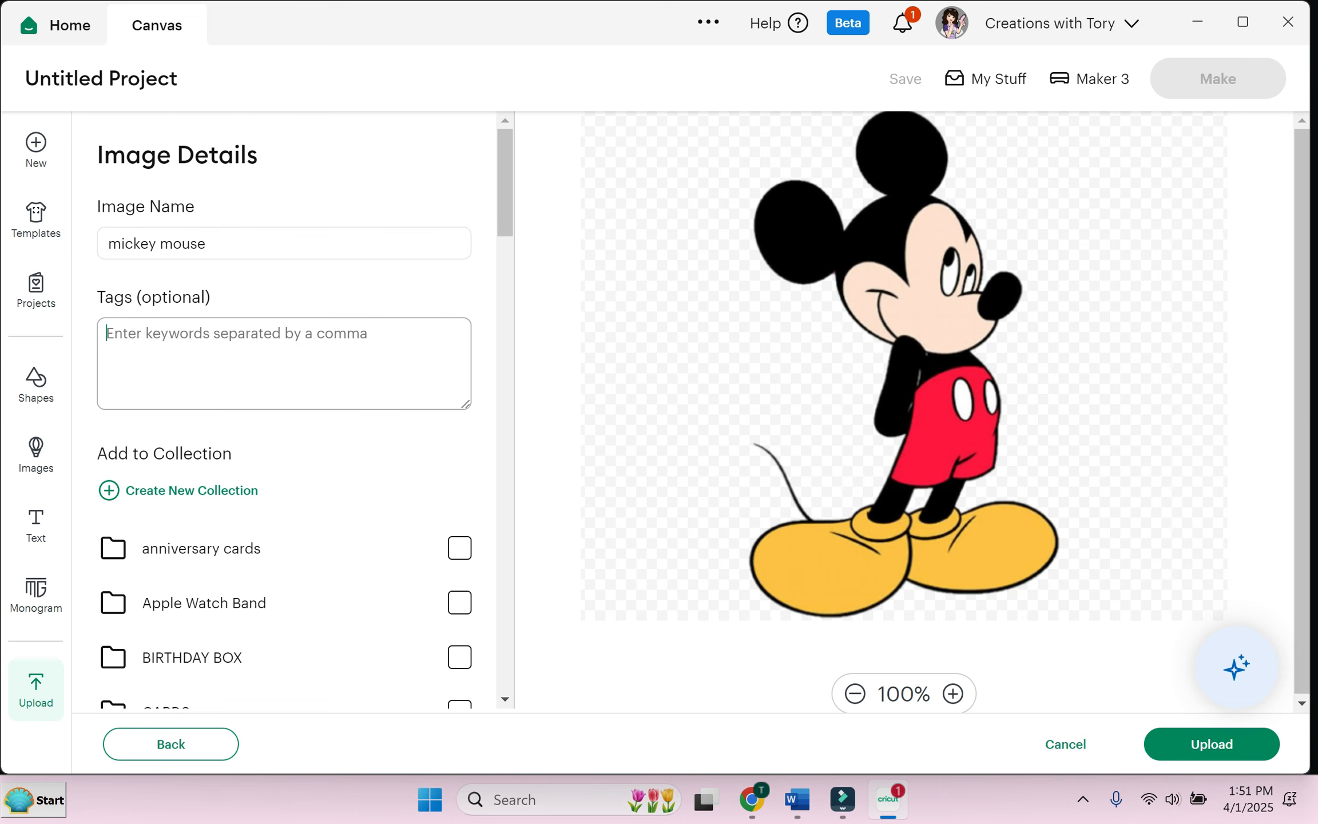
type("disney")
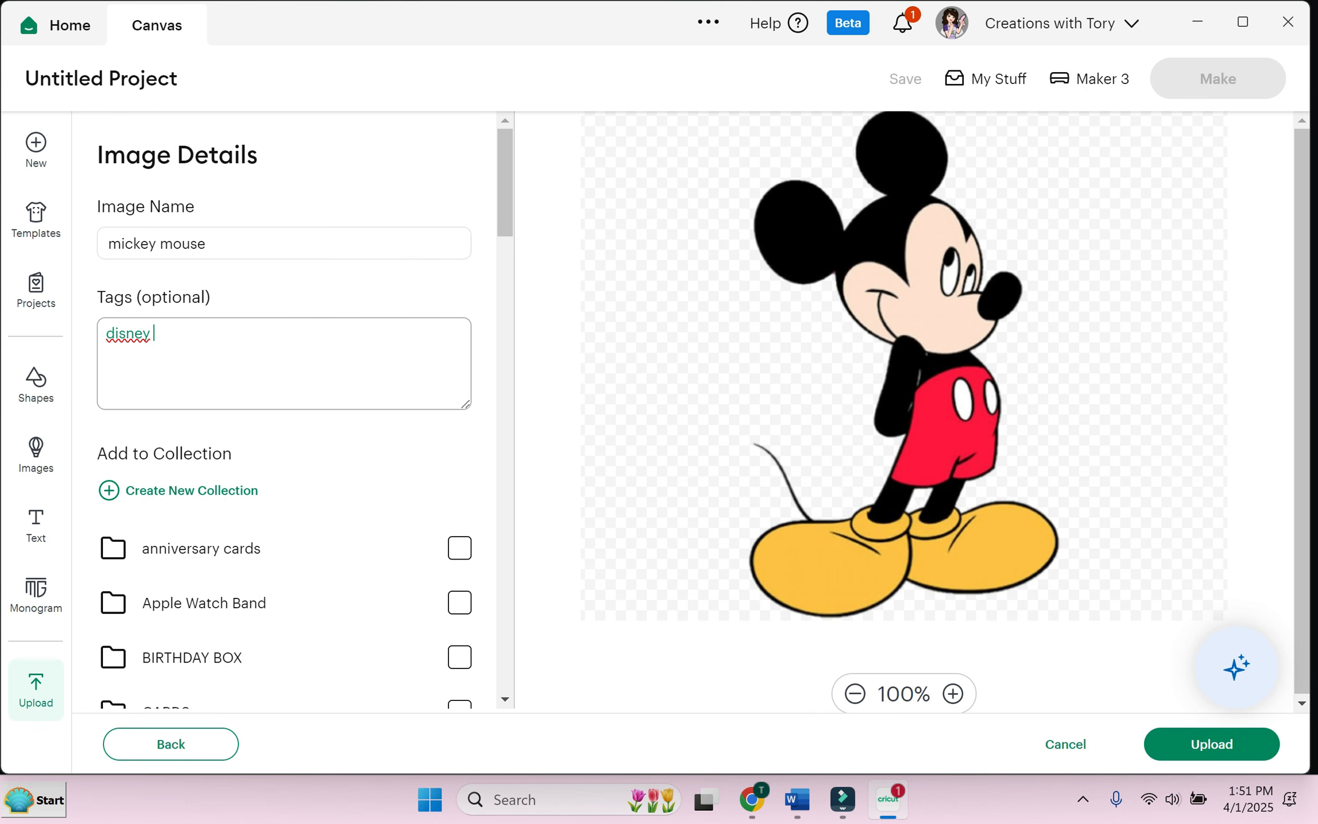
type(" mickey")
left_click(1212, 745)
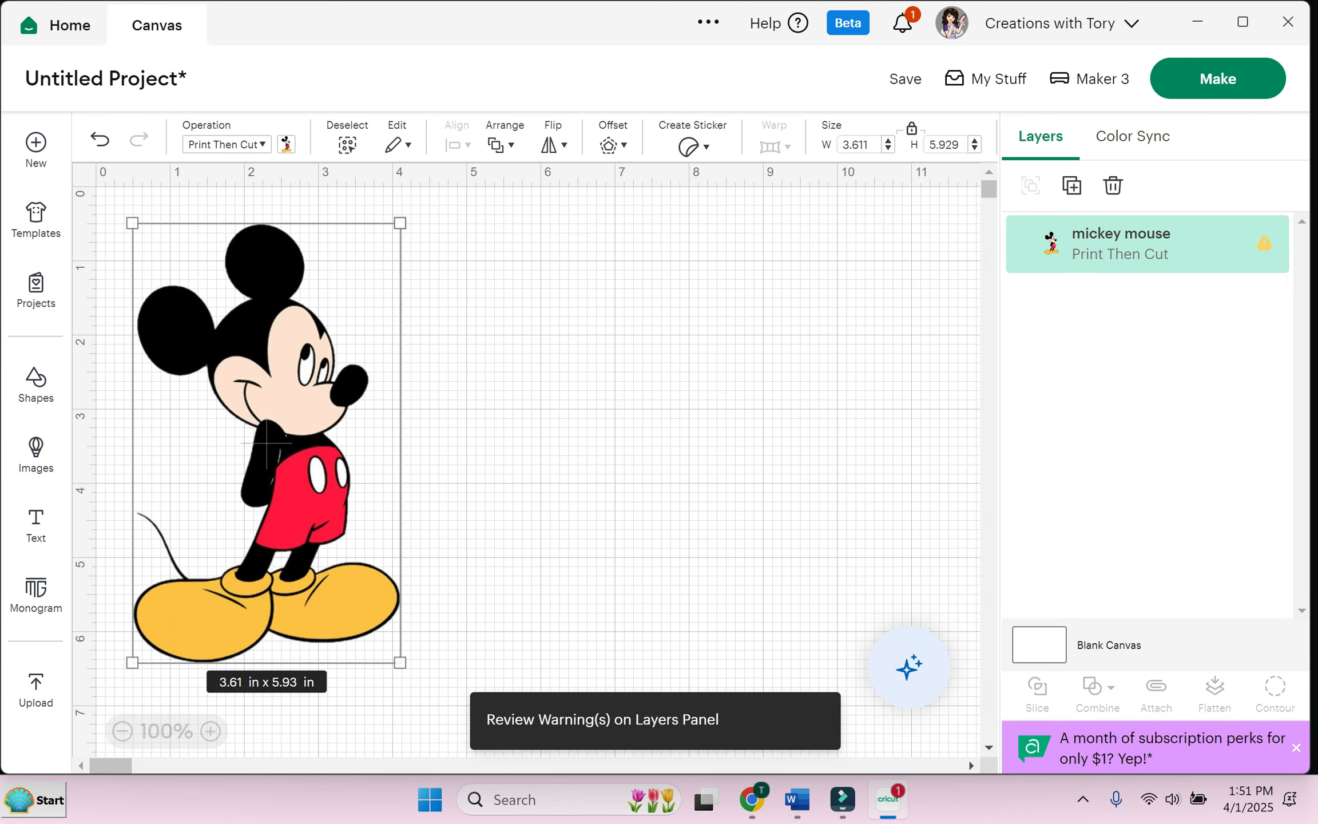
Step: Resize Mickey to about 2.19 x 3.6 in at the upper right, then start another upload
left_click_drag(400, 222, 295, 382)
left_click_drag(214, 515, 809, 347)
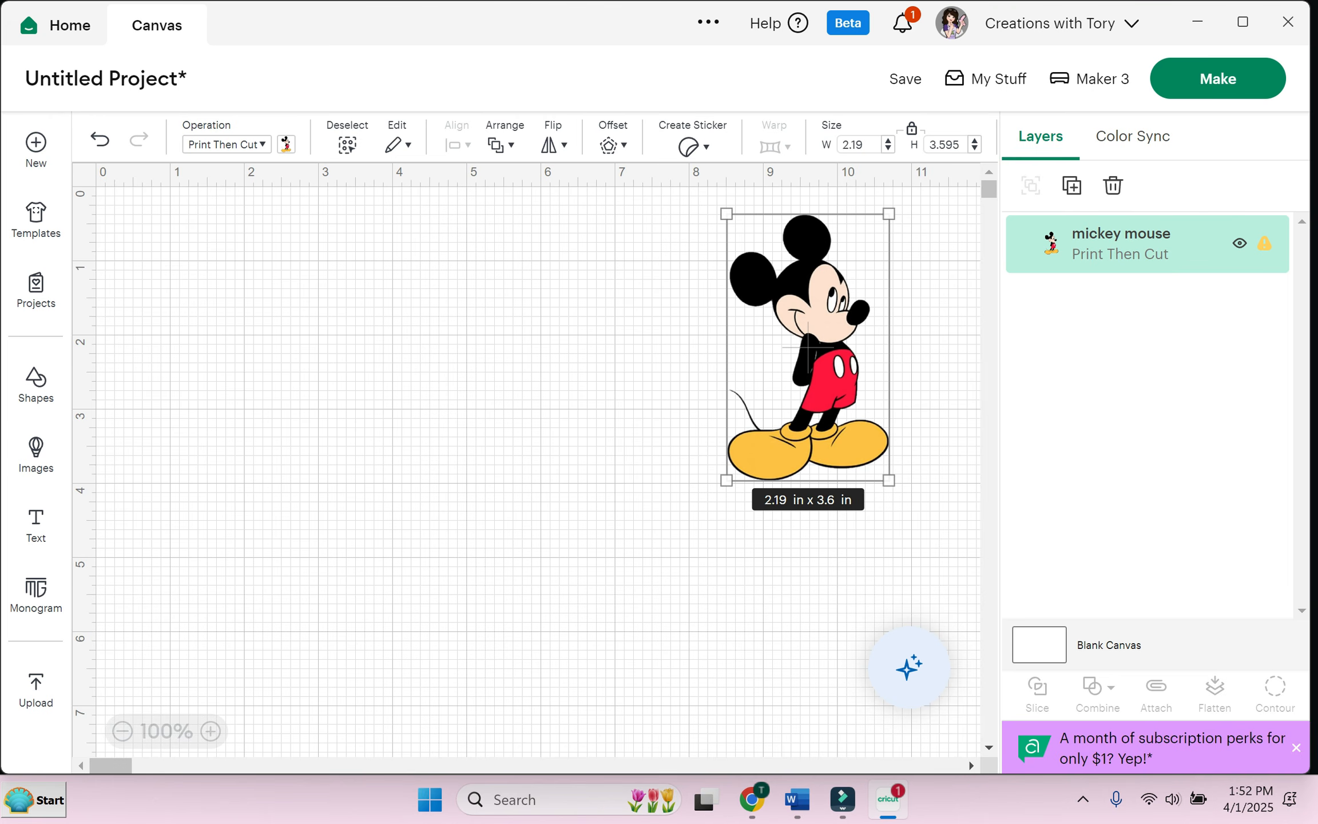
left_click(36, 690)
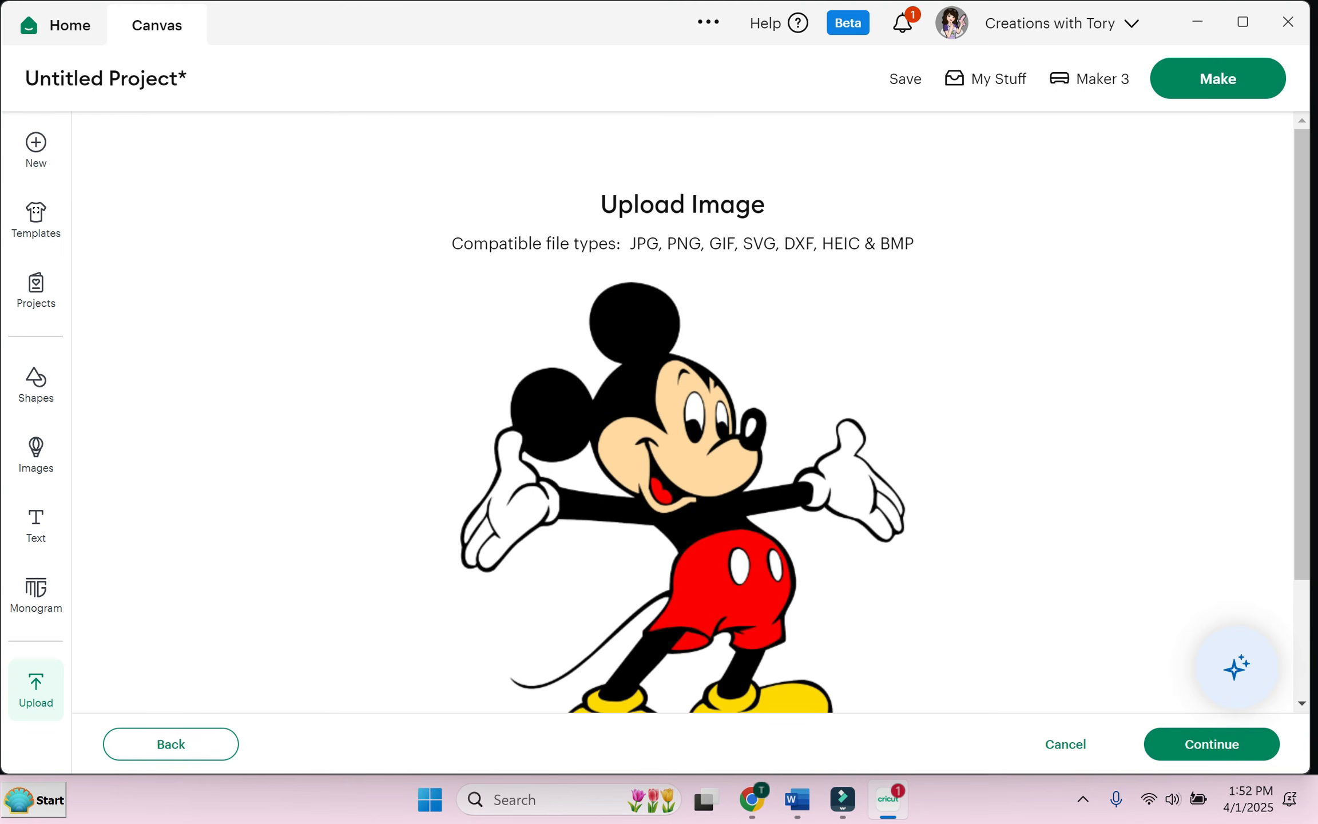
Step: Pass the arms-out Mickey through the Background Remover and apply it unchanged
scroll(683, 412, "down", 3)
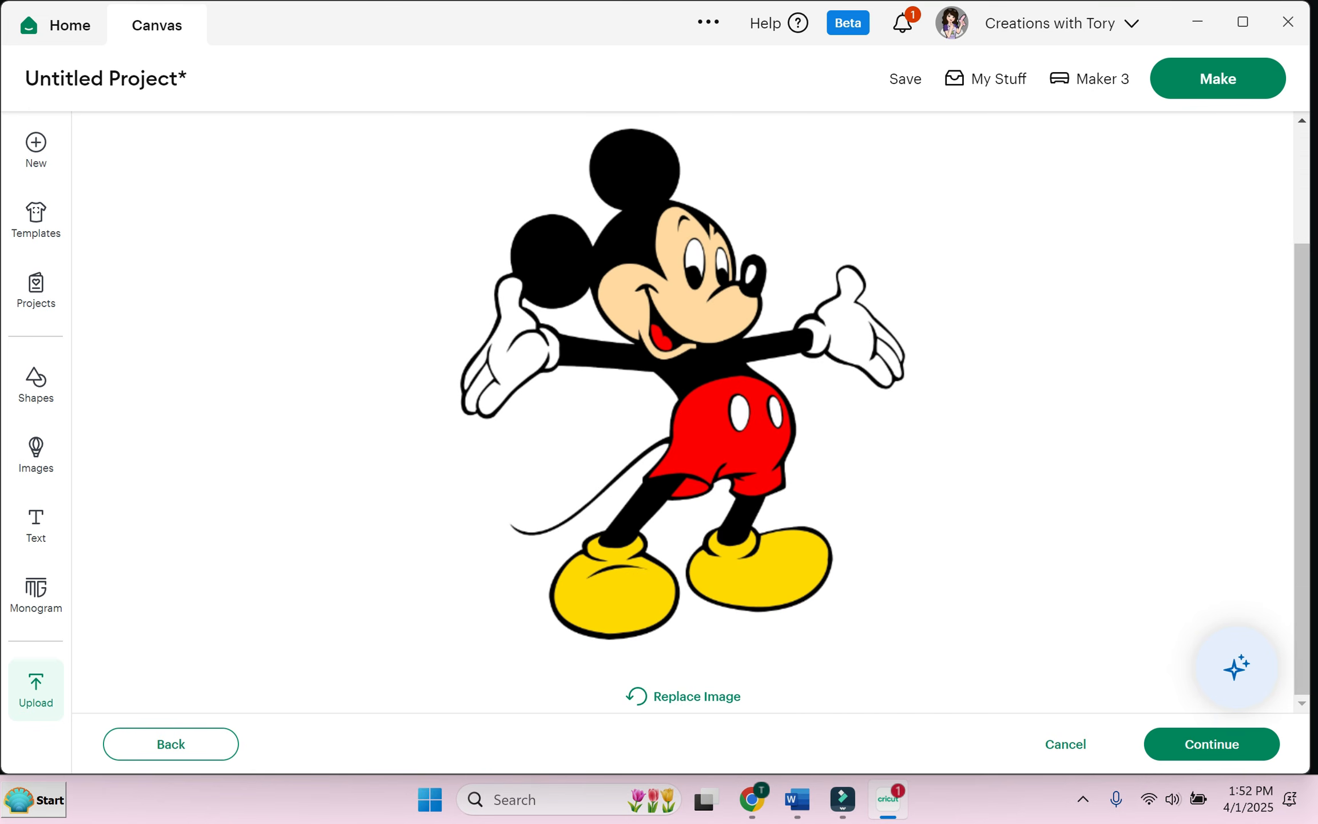
left_click(1212, 743)
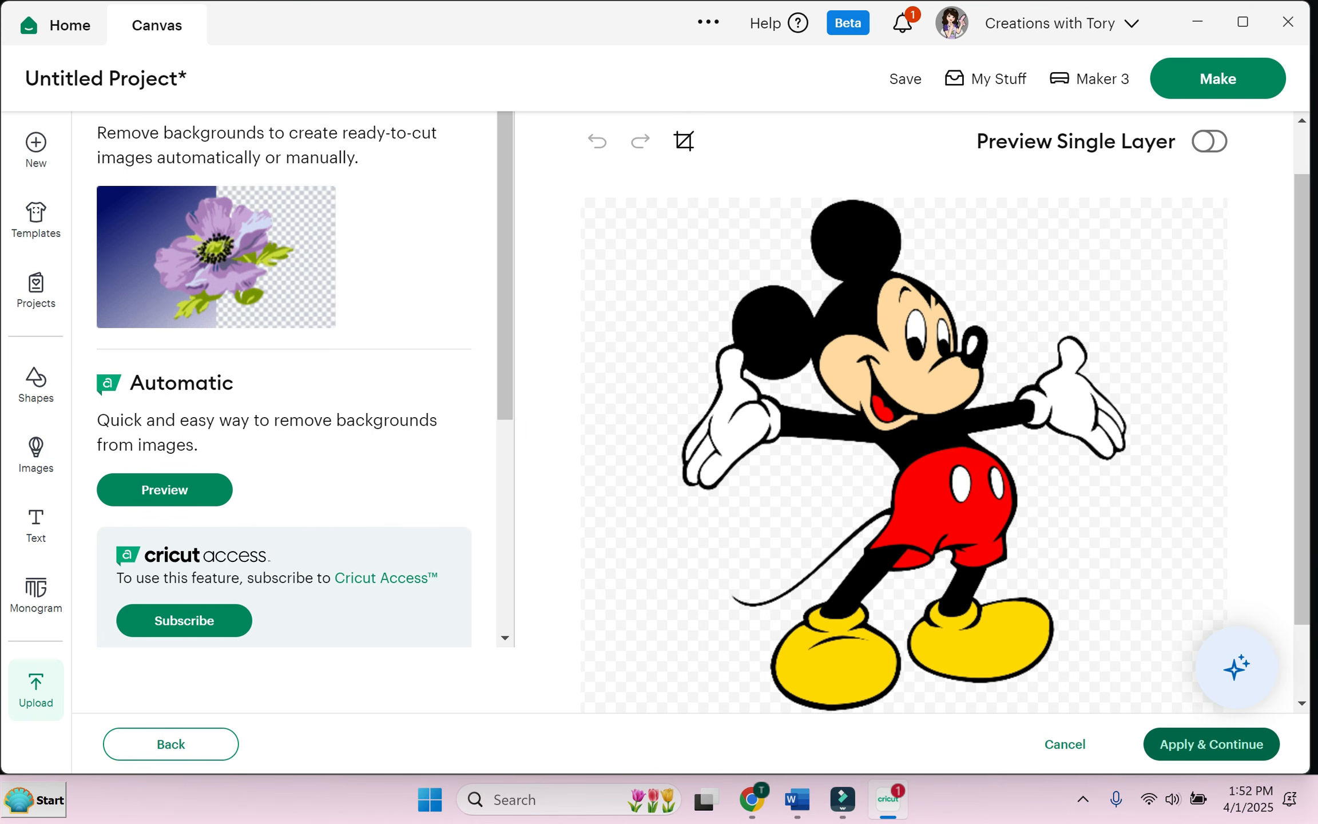
left_click_drag(1302, 493, 1302, 541)
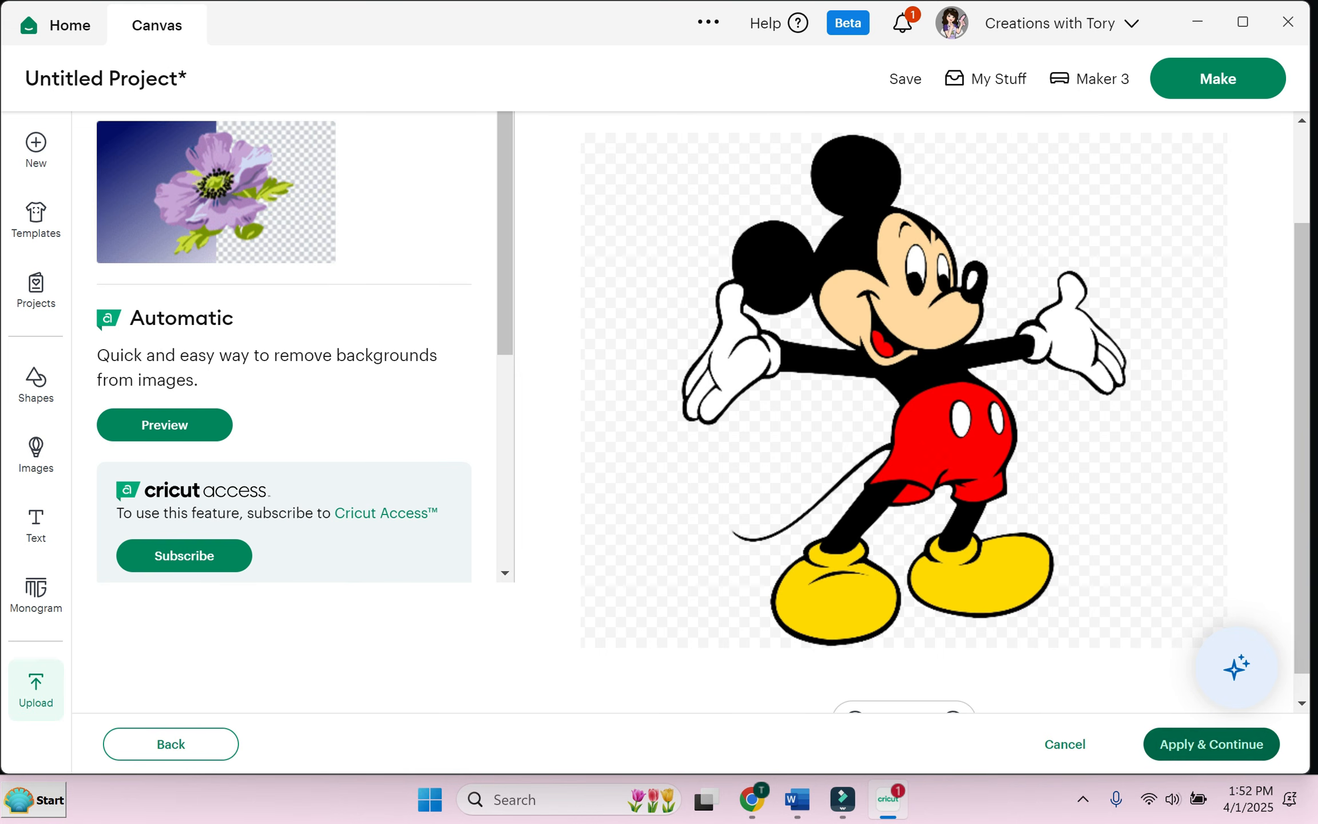
left_click(1211, 744)
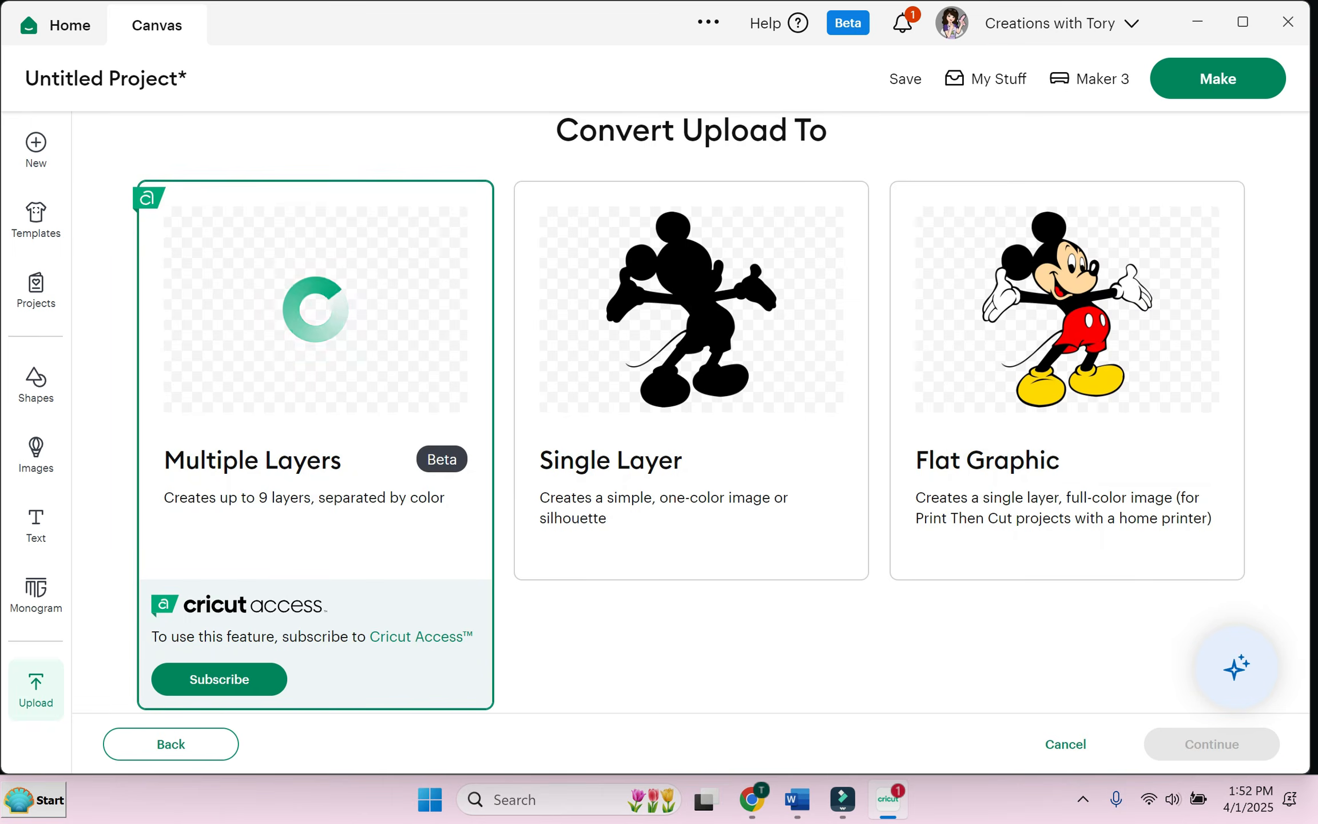
Step: Convert the arms-out Mickey to Flat Graphic, tag it 'mickey disney', and upload it
left_click(1067, 380)
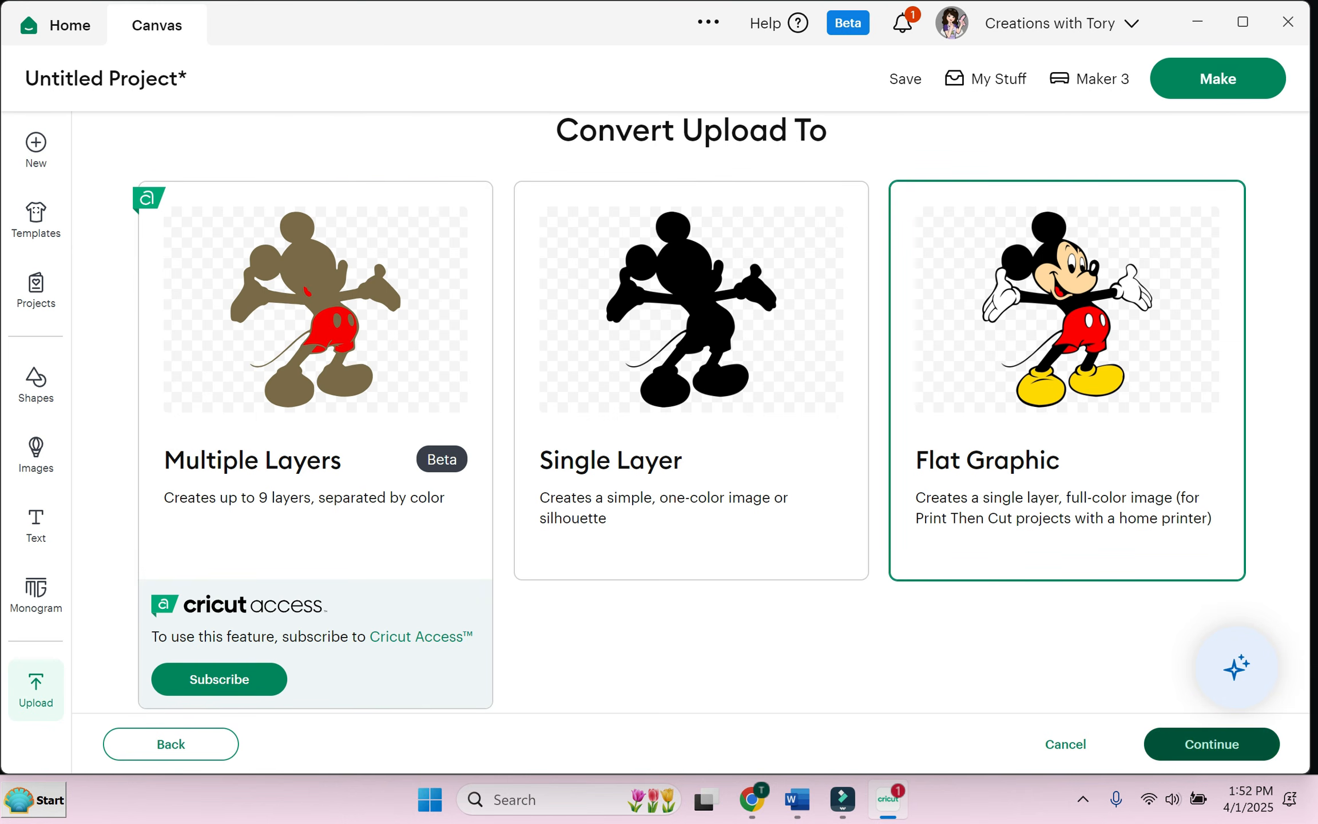
left_click(1211, 744)
left_click(240, 346)
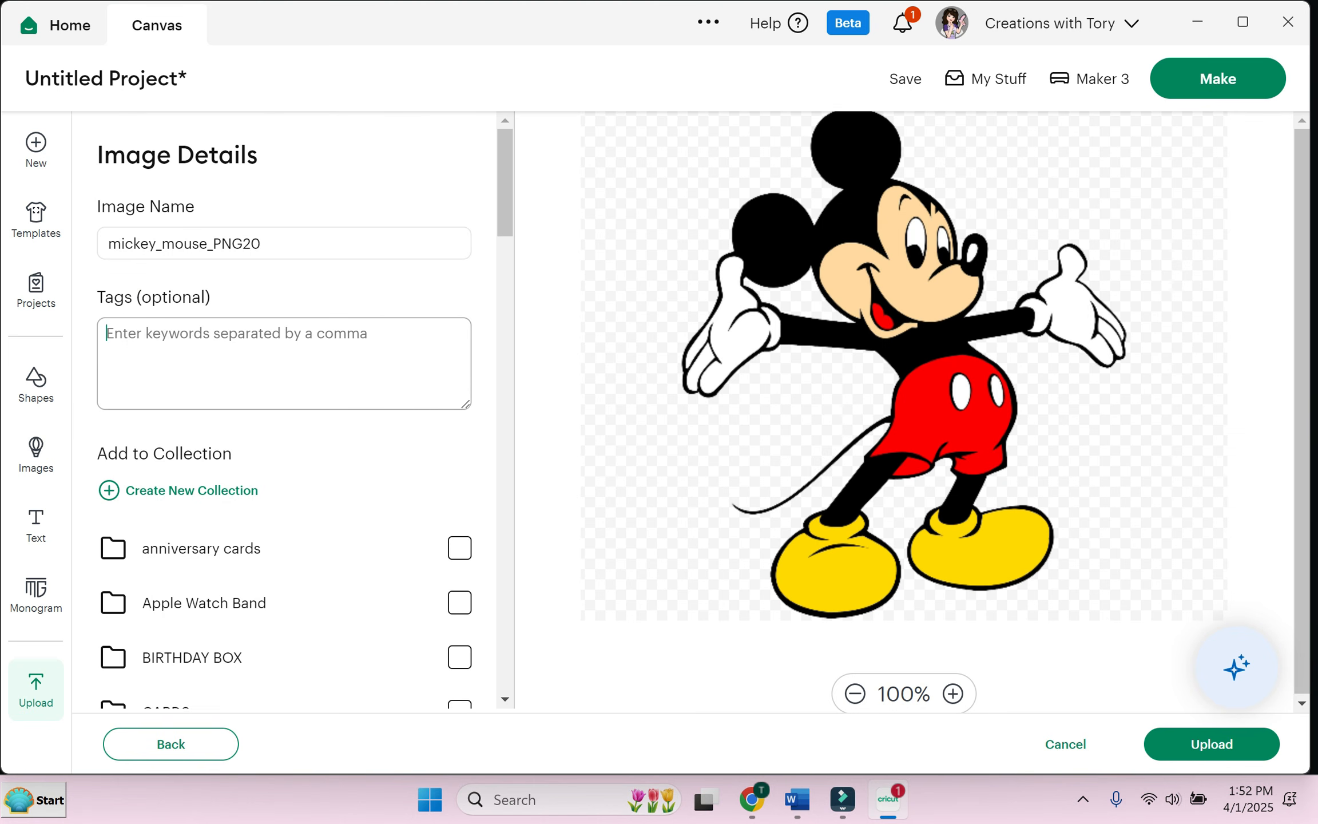
type("micke")
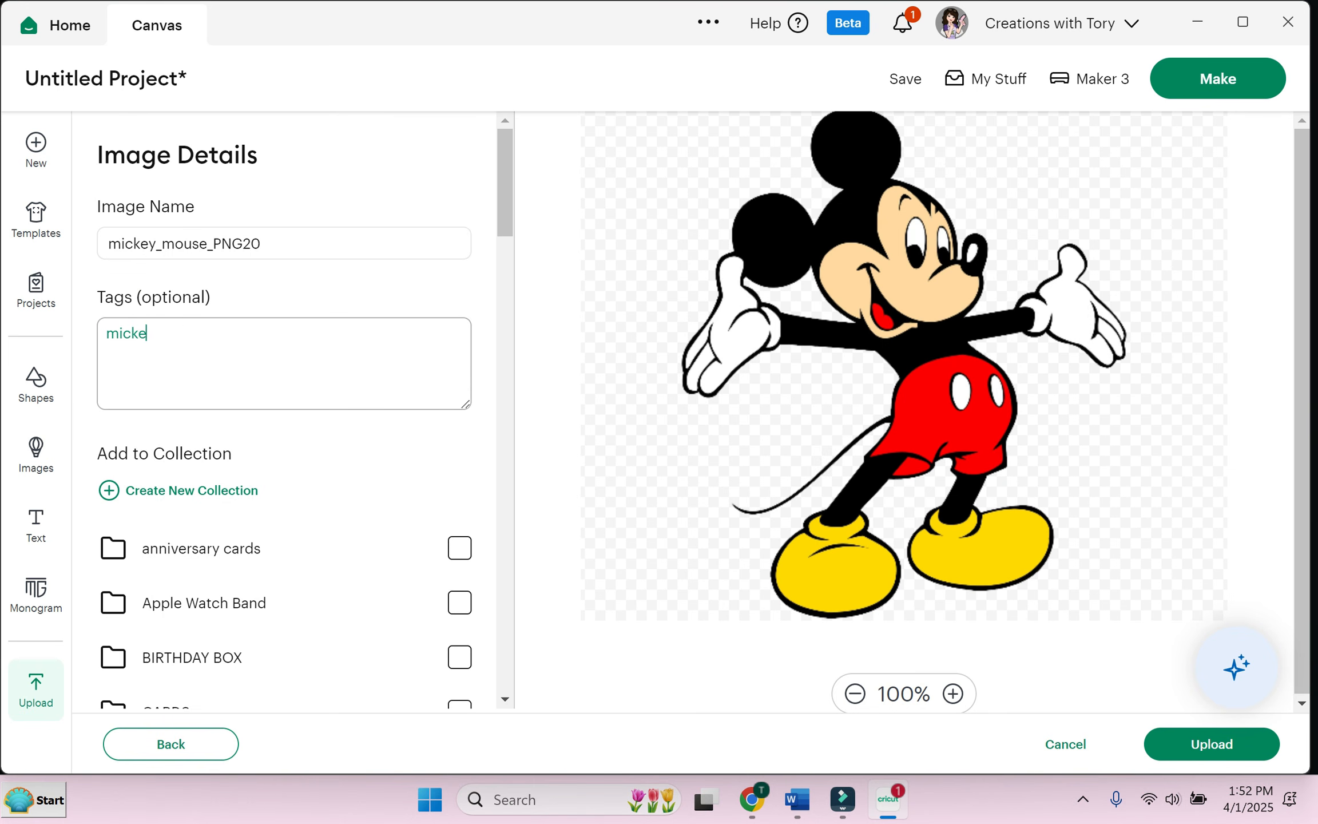
type("y disney")
key("Tab")
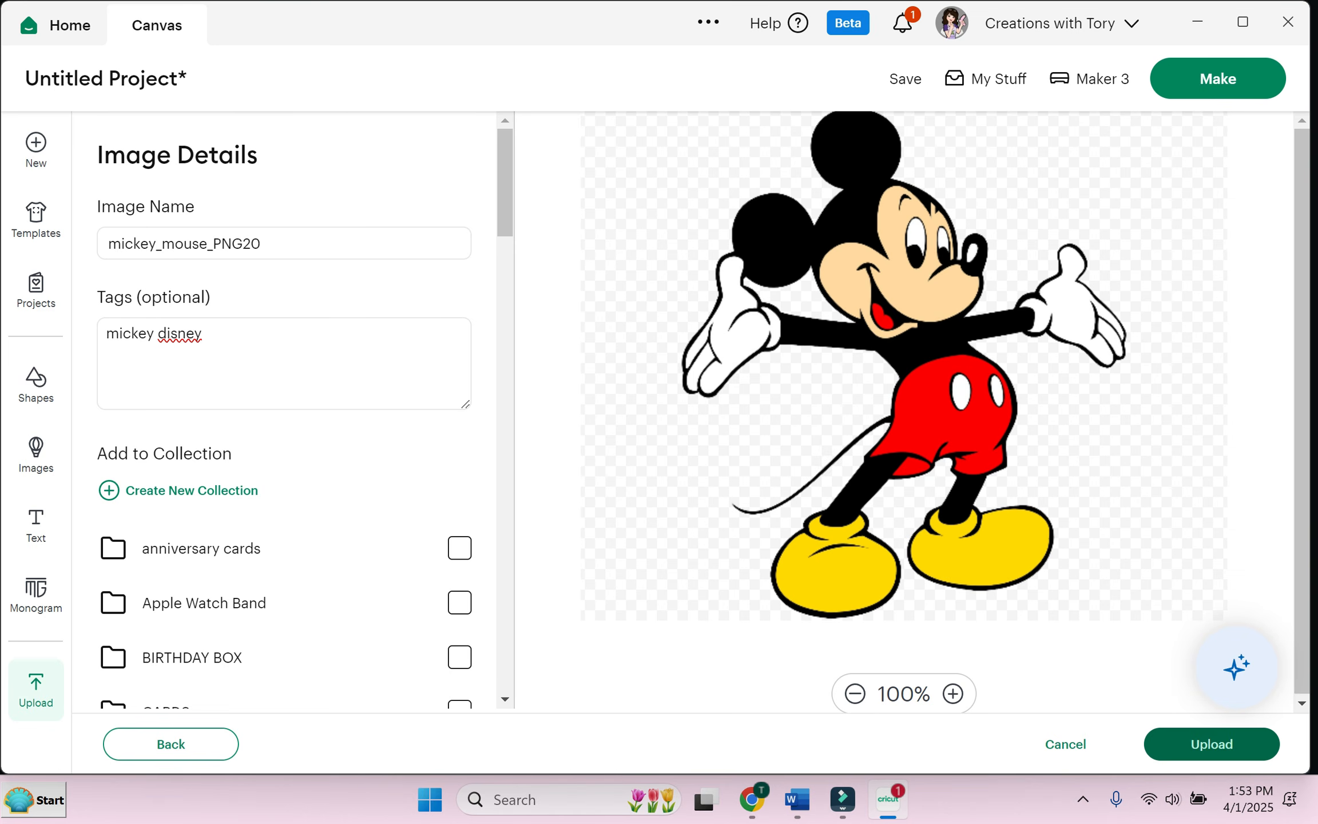
left_click(1212, 744)
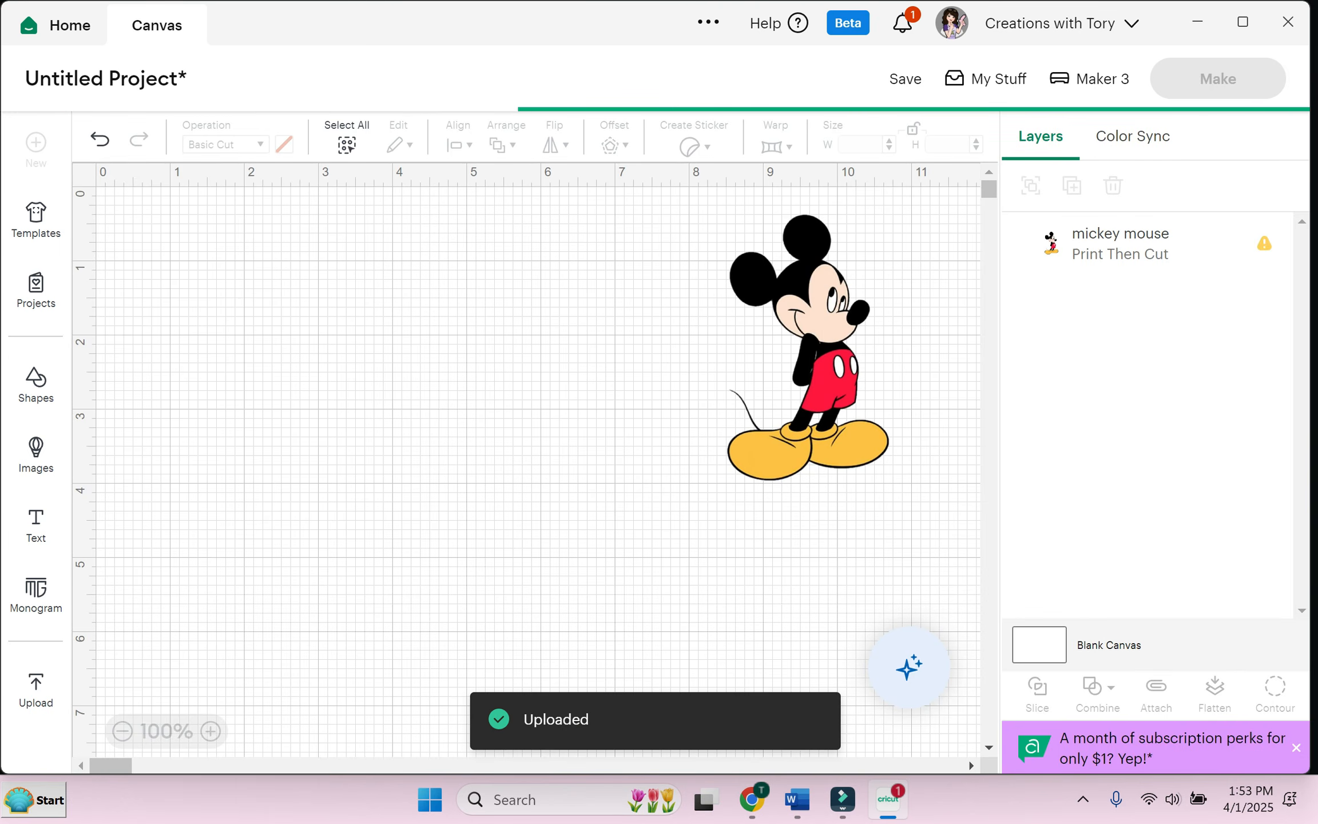
Step: Nudge the big Mickey left and down, then select each Mickey image to inspect it
mouse_move(435, 388)
left_mouse_down()
mouse_move(420, 384)
mouse_move(422, 399)
left_mouse_up()
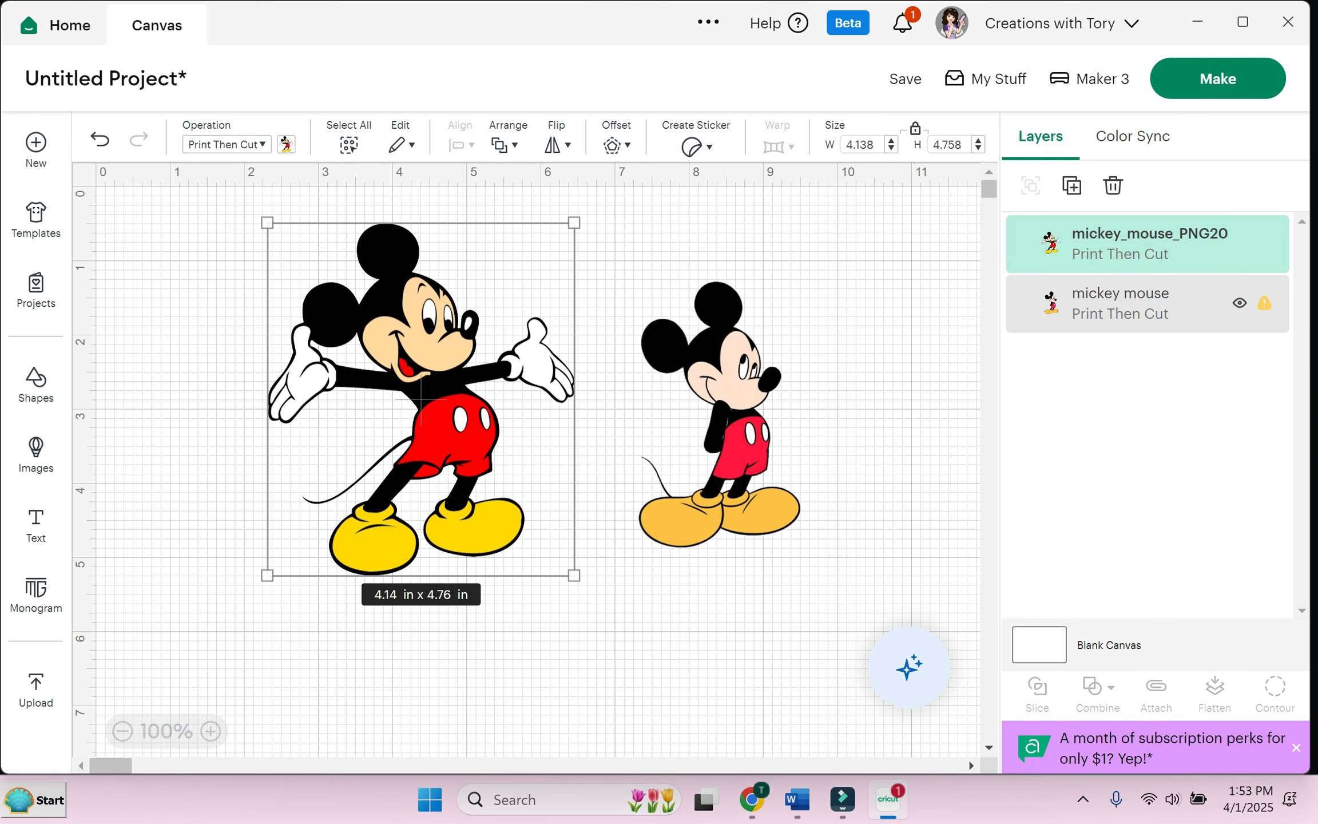
left_click(1147, 303)
left_click(720, 415)
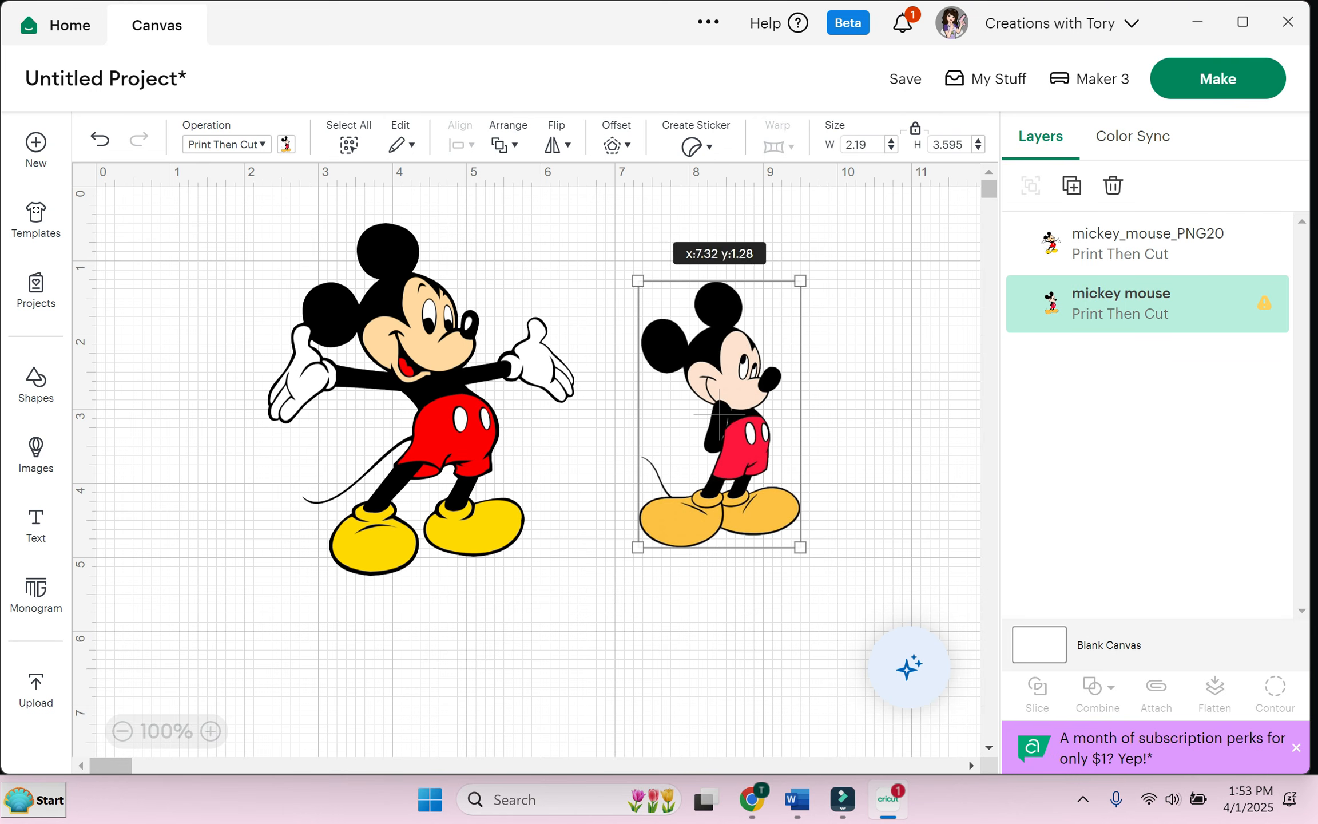
left_click(421, 399)
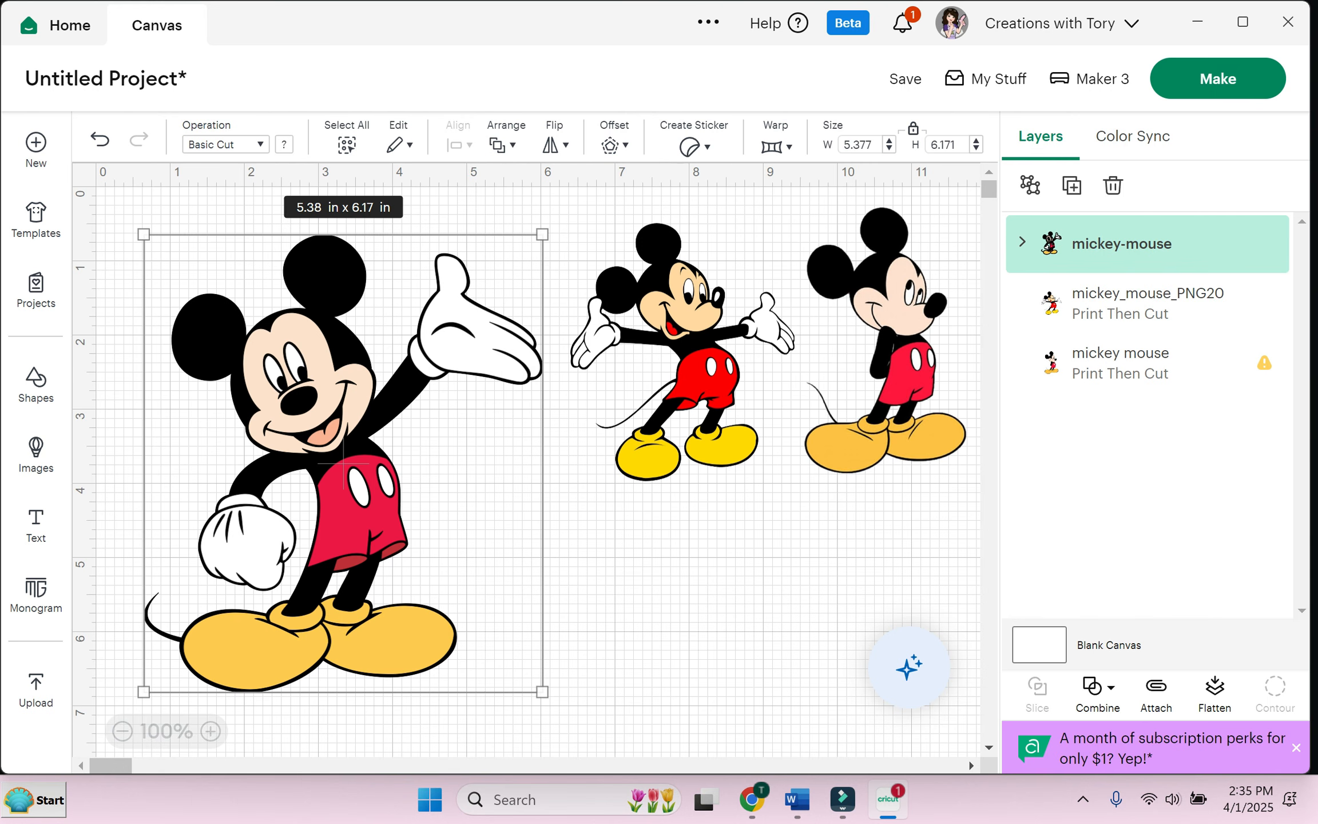
Step: Shrink the layered Mickey to 4.25 x 4.88 in and hide both uploaded Mickeys
left_click_drag(543, 234, 459, 330)
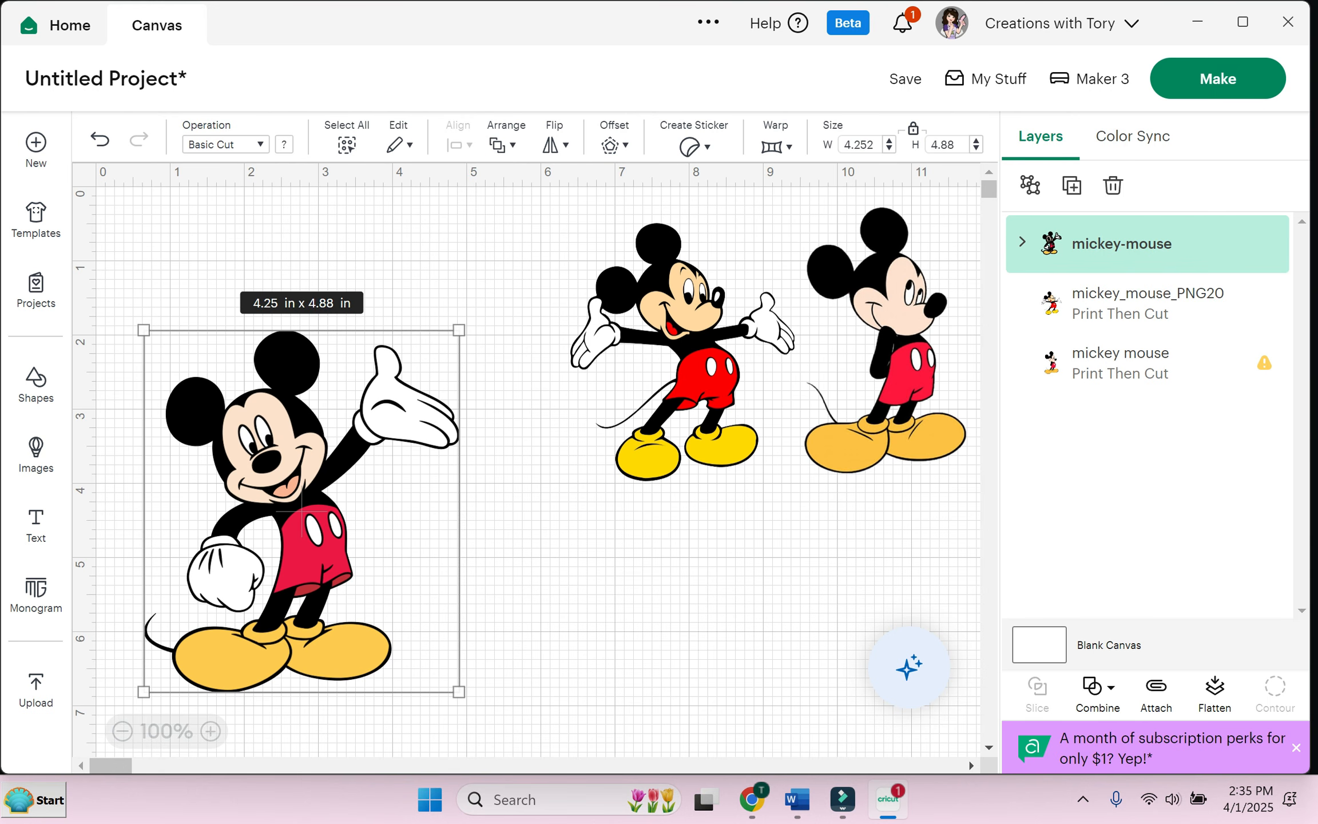
left_click(885, 340)
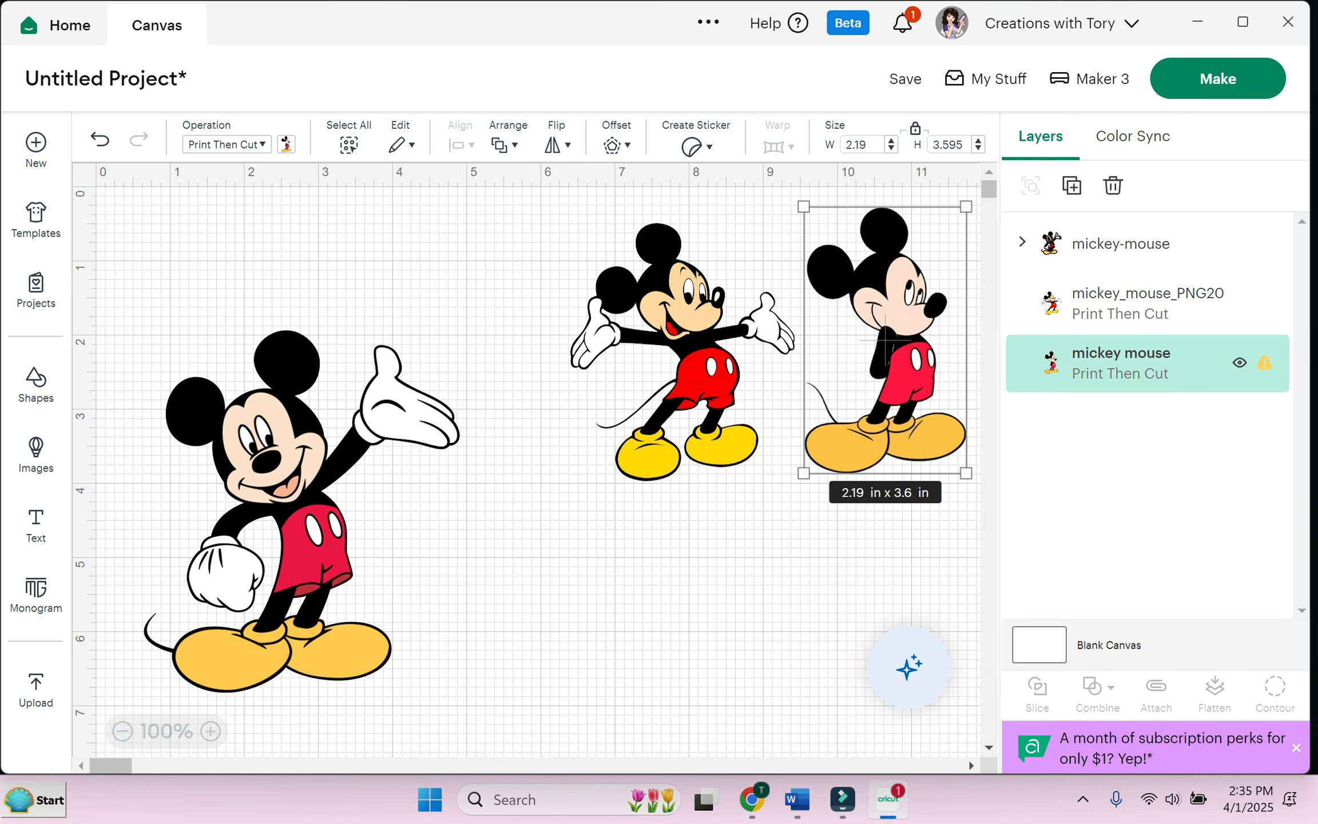
left_click(1239, 362)
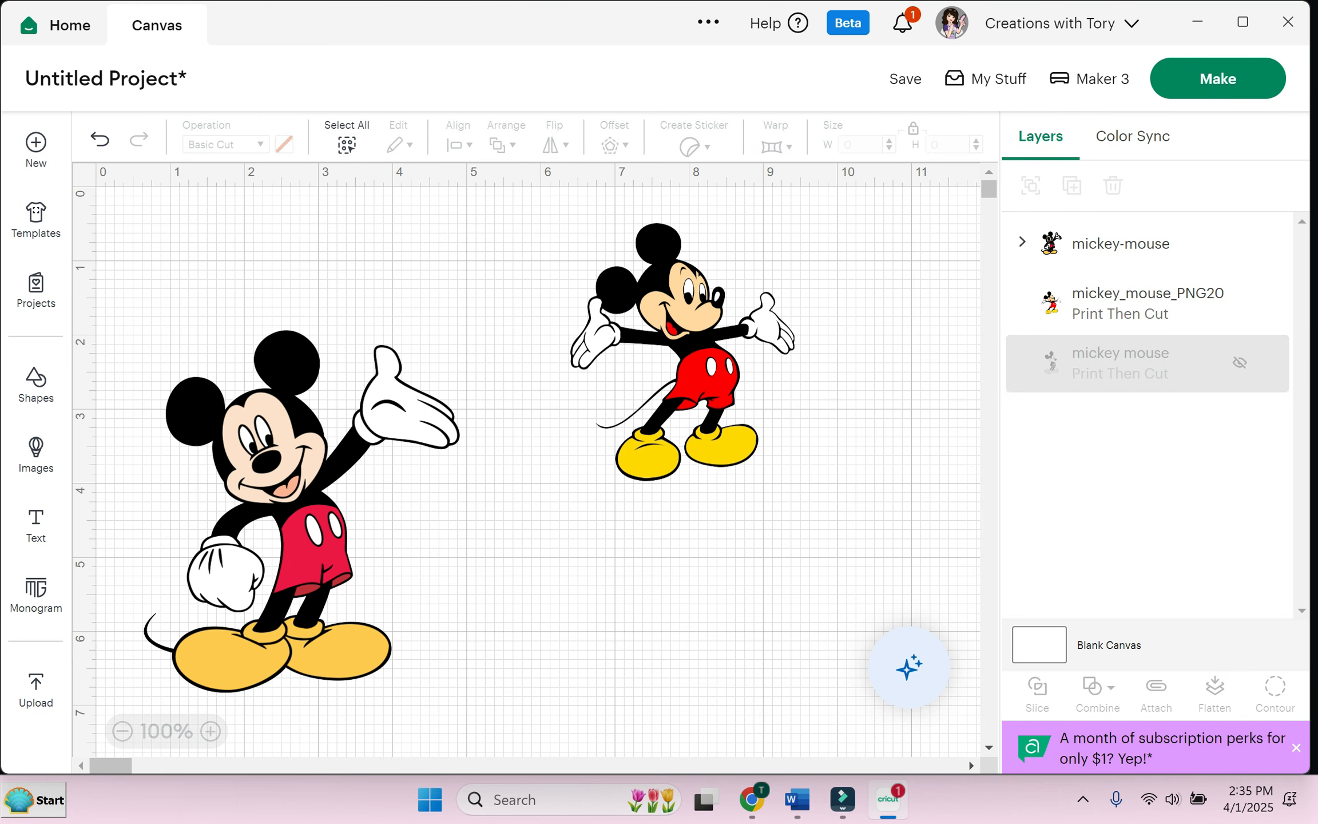
left_click(682, 352)
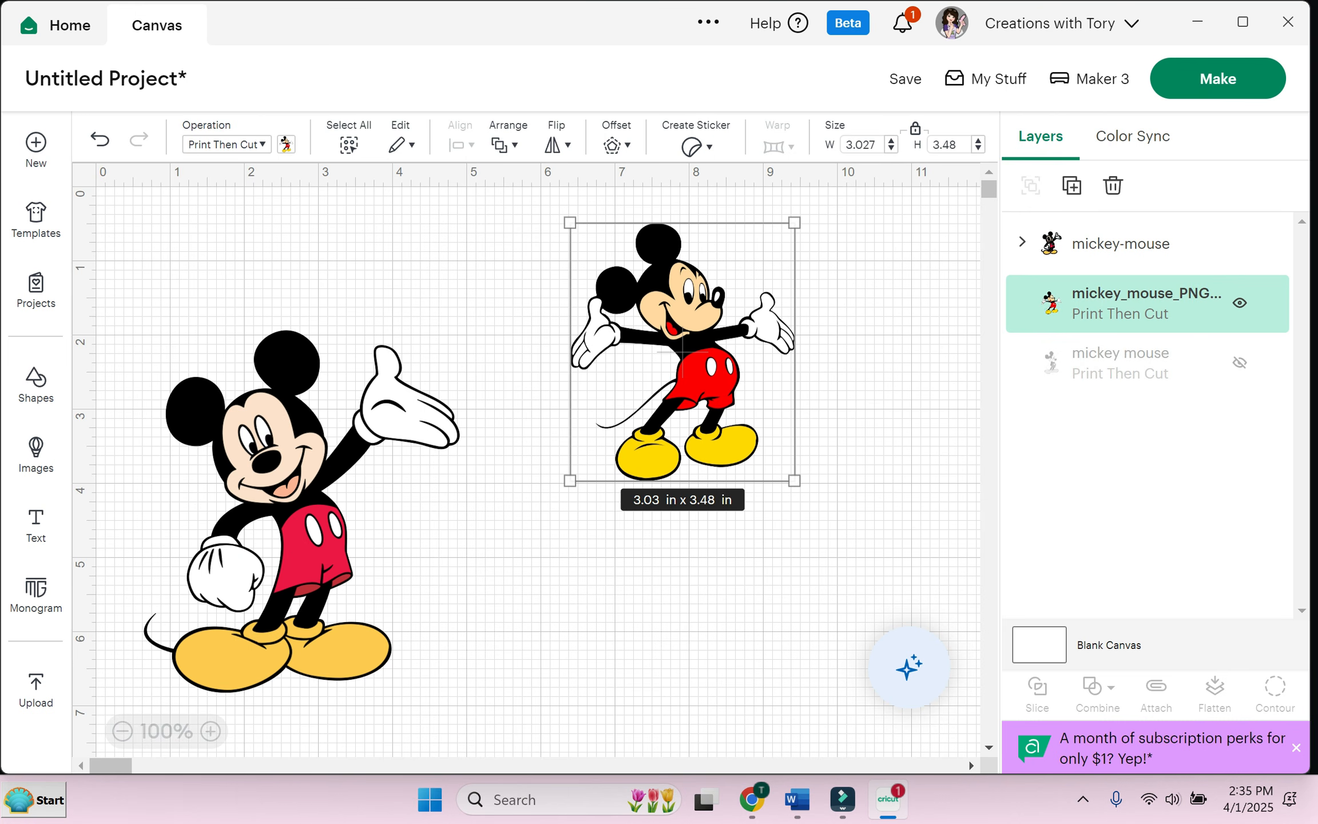
left_click_drag(128, 278, 351, 735)
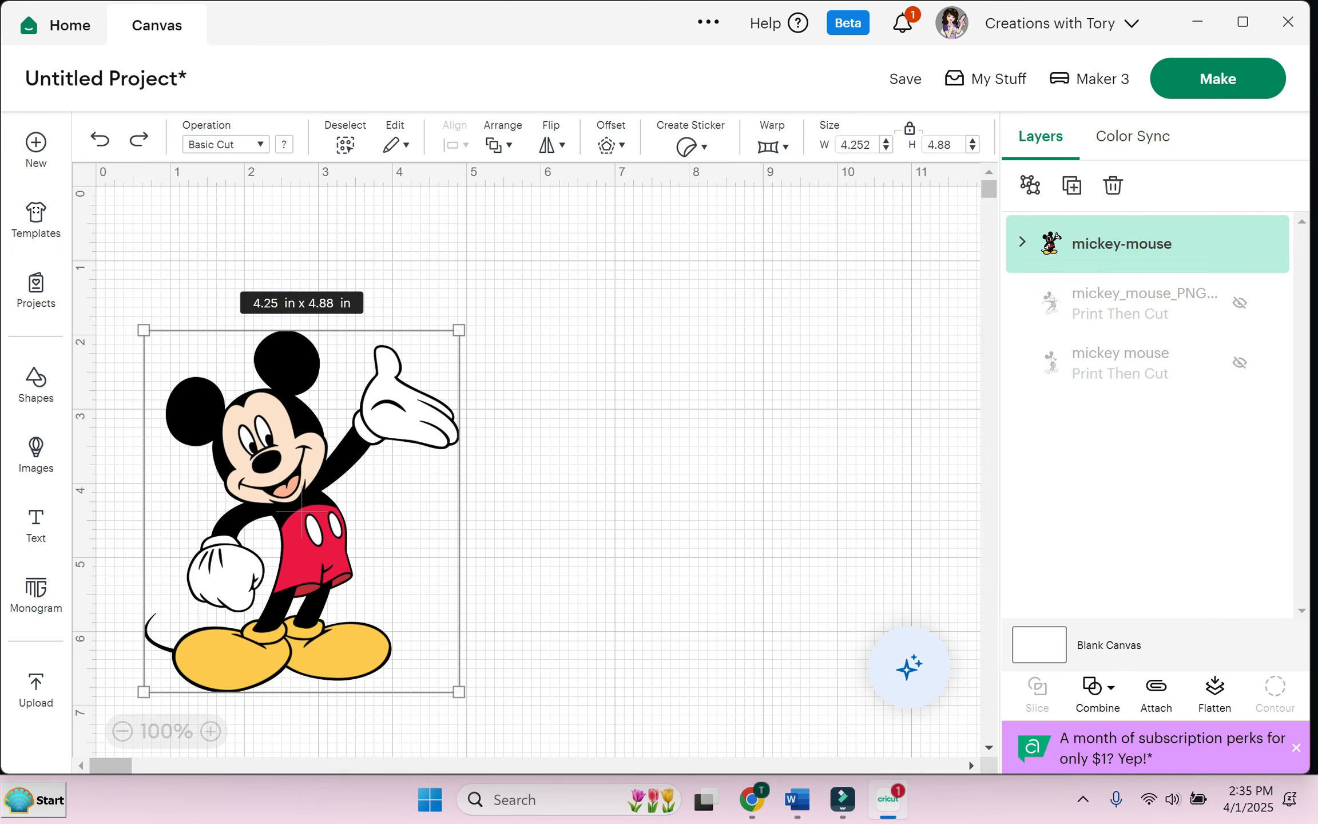
Step: Move the layered Mickey to the canvas centre and clear the selection
left_click_drag(309, 532, 557, 442)
left_click(557, 443)
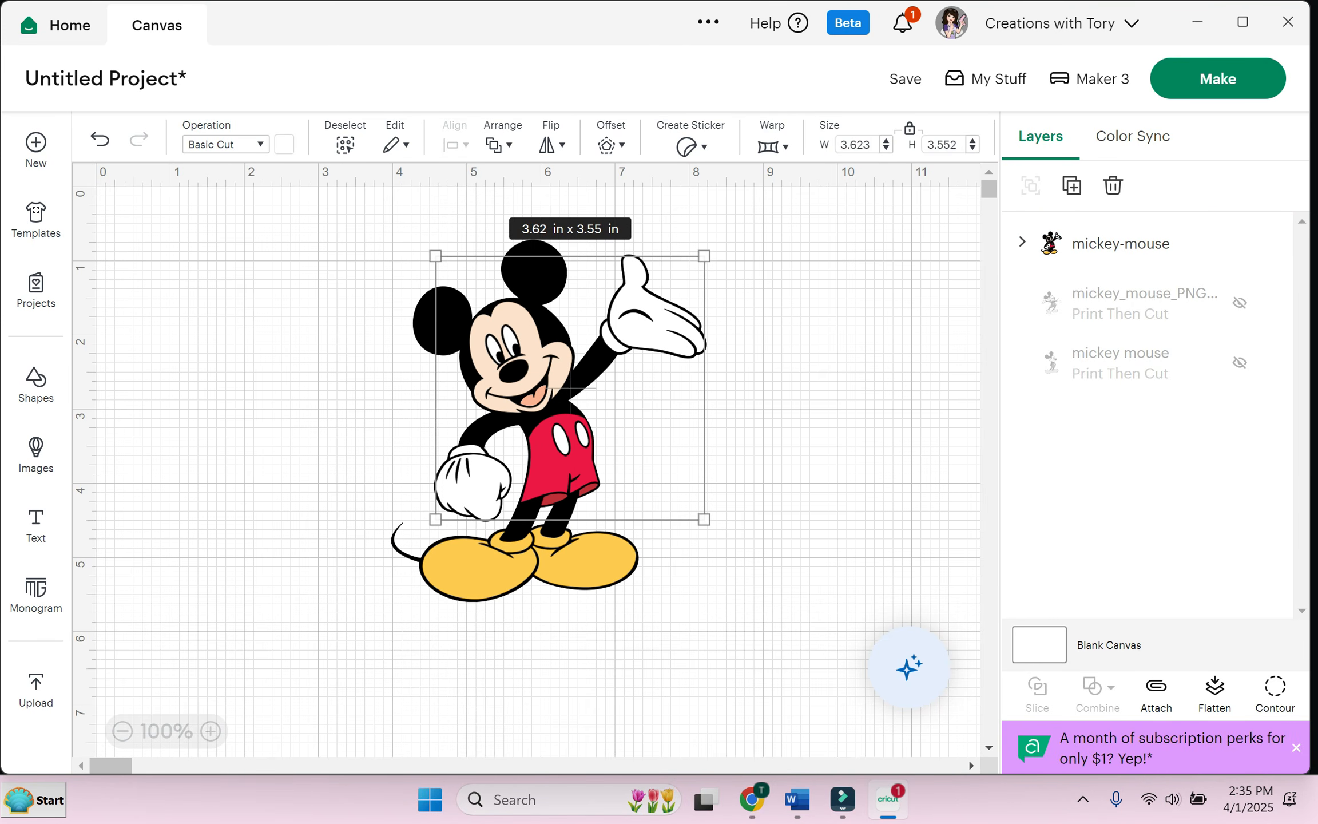
left_click(787, 458)
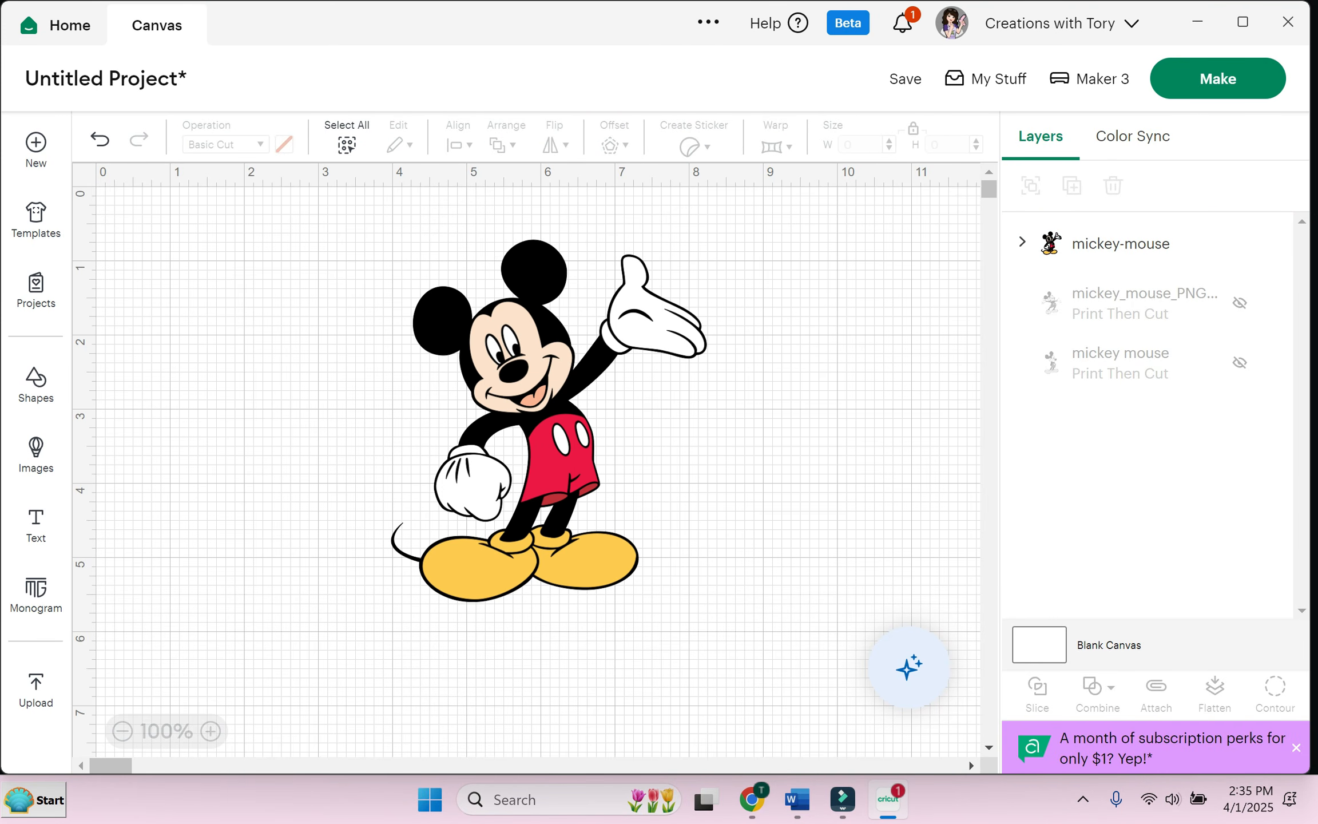
Step: Ungroup the mickey-mouse group into separate Basic Cut colour pieces
left_click(1122, 244)
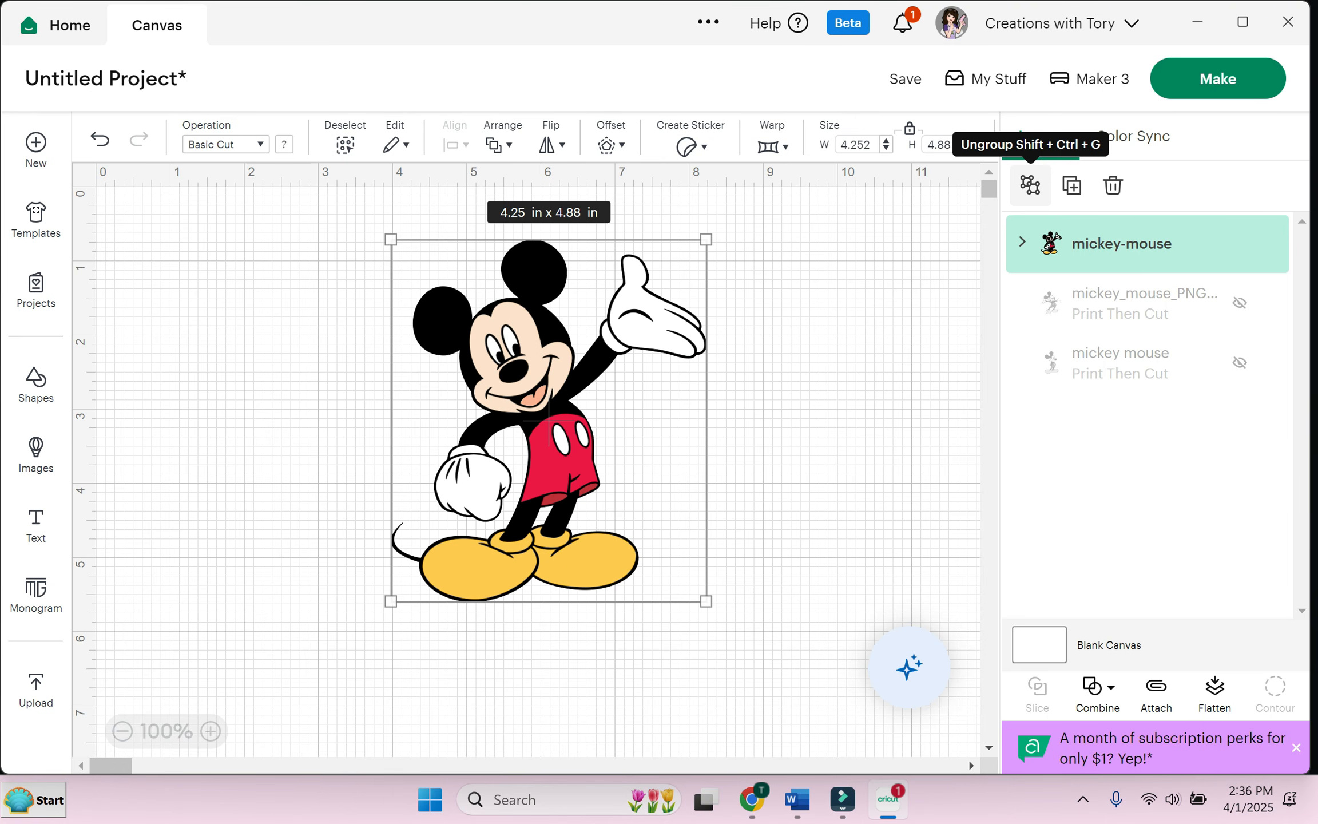
left_click(1030, 185)
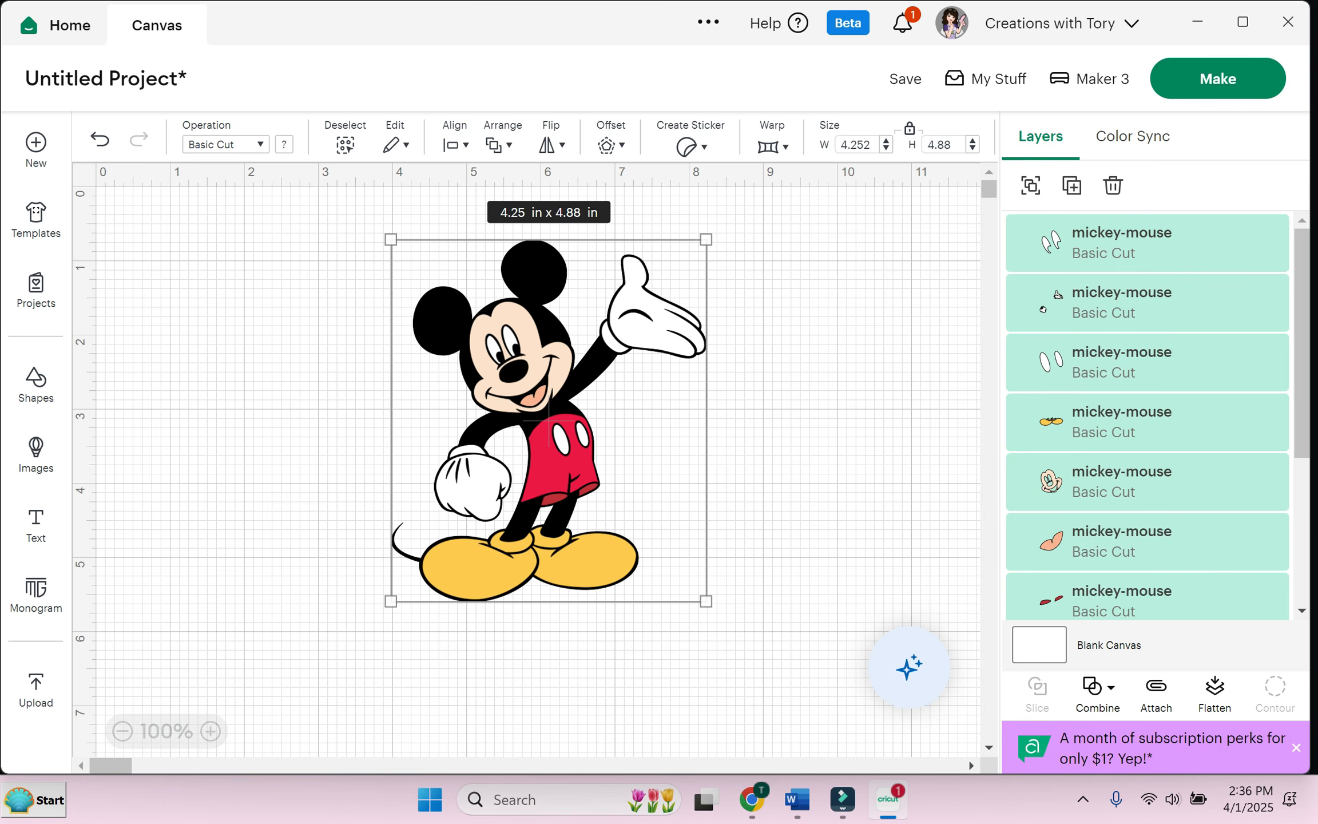
scroll(1147, 412, "down", 3)
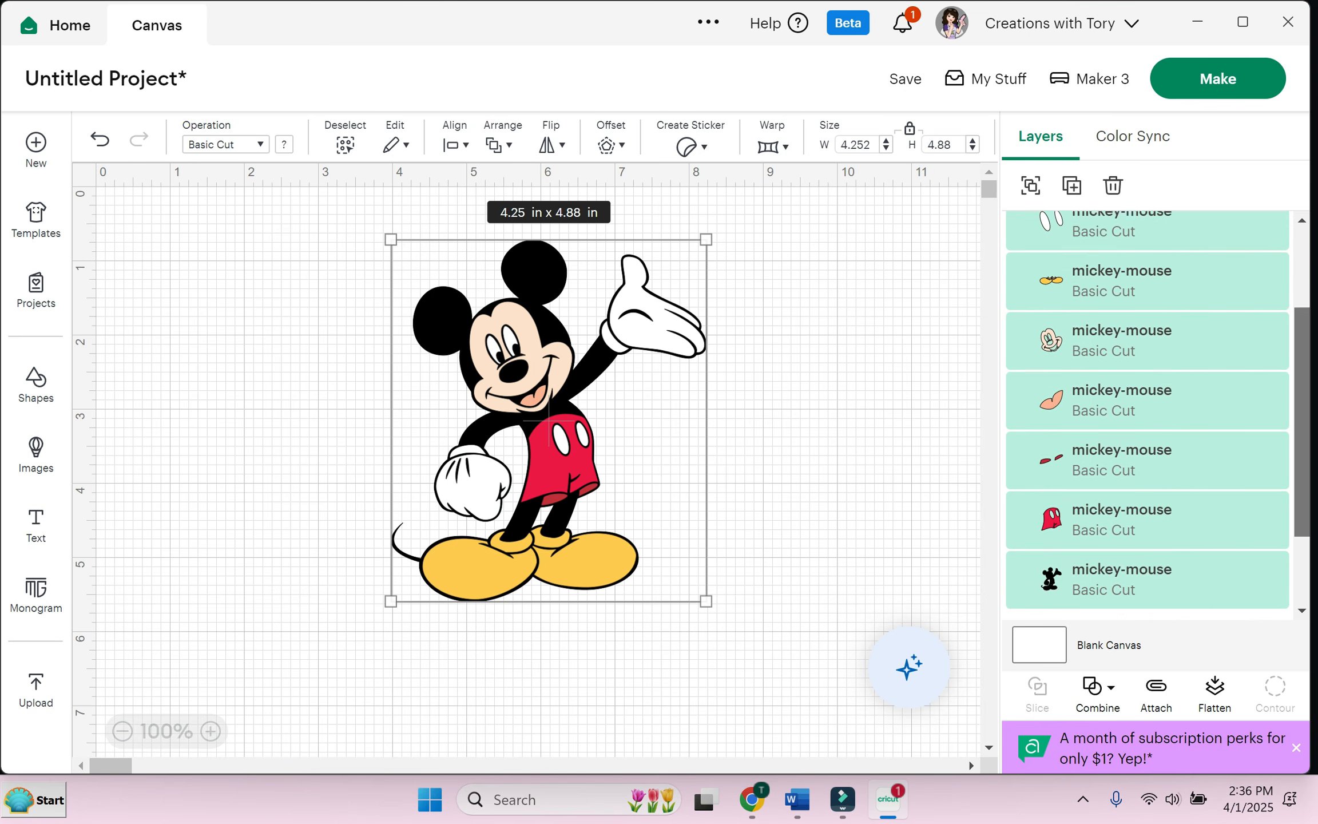
scroll(1147, 412, "up", 3)
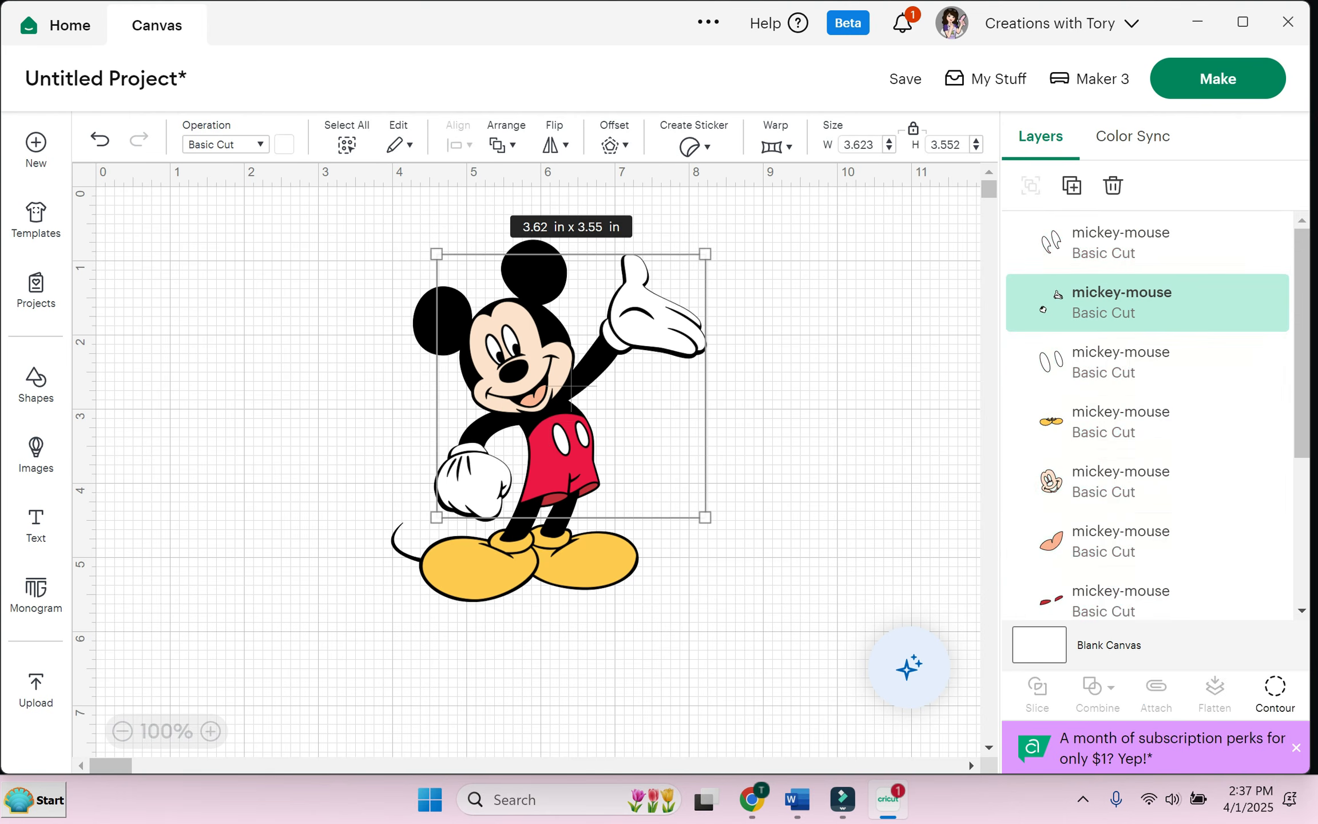
Step: Pull Mickey's yellow shoes and white gloves off the silhouette to the canvas corners
left_click(801, 458)
left_click(589, 564)
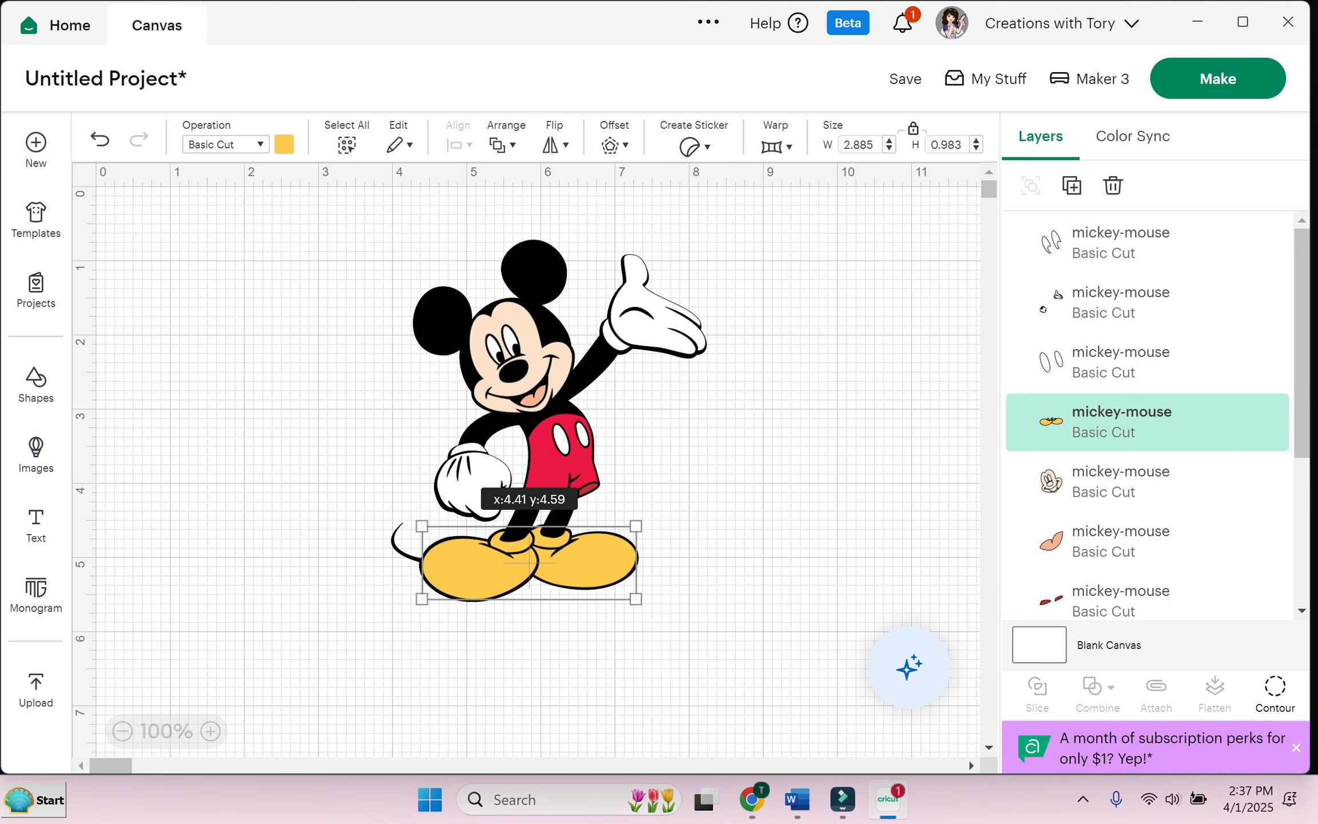
left_click_drag(529, 562, 242, 291)
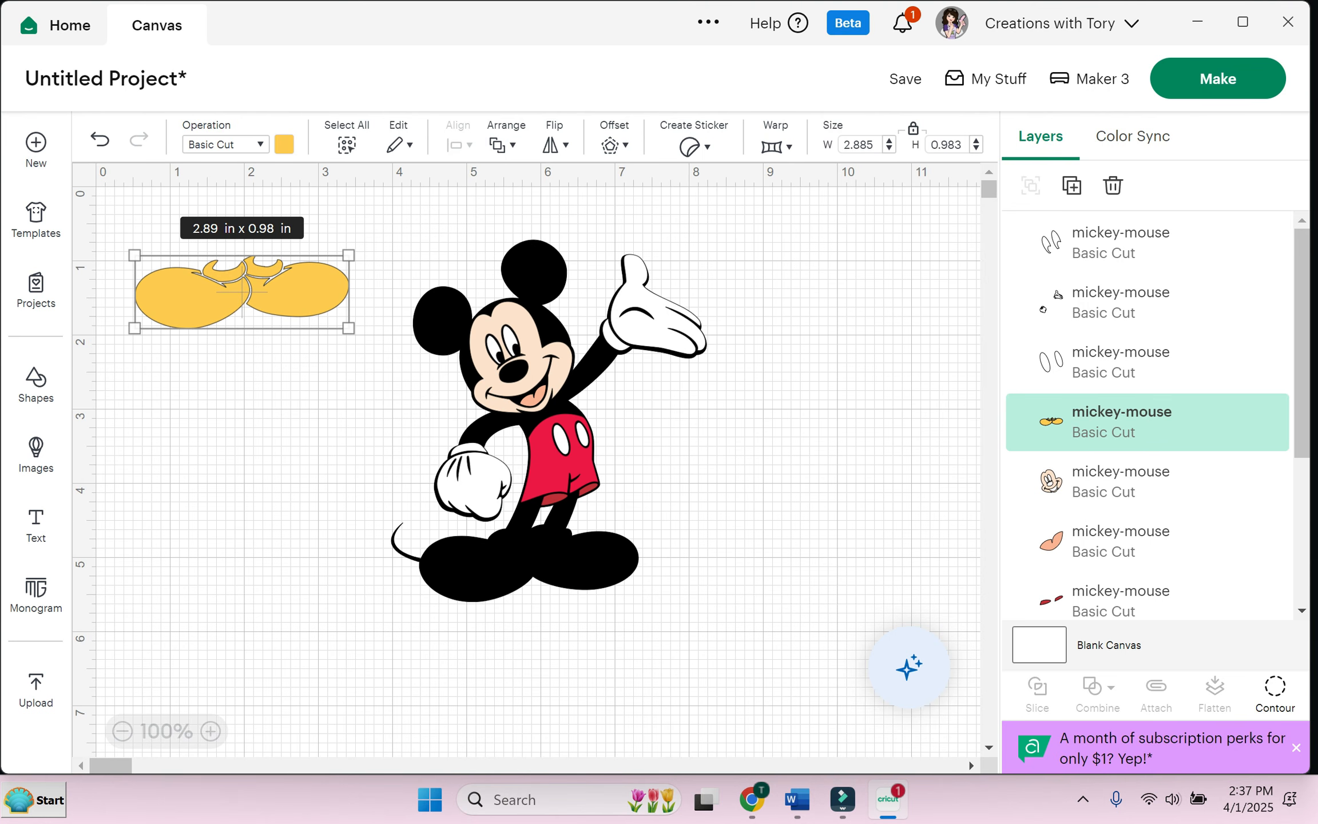
left_click_drag(653, 326, 904, 306)
left_click_drag(821, 367, 873, 318)
Step: Move the red shorts, buttons and belt aside, select the face and eyes, and undo a silhouette shift
left_click_drag(559, 456, 203, 538)
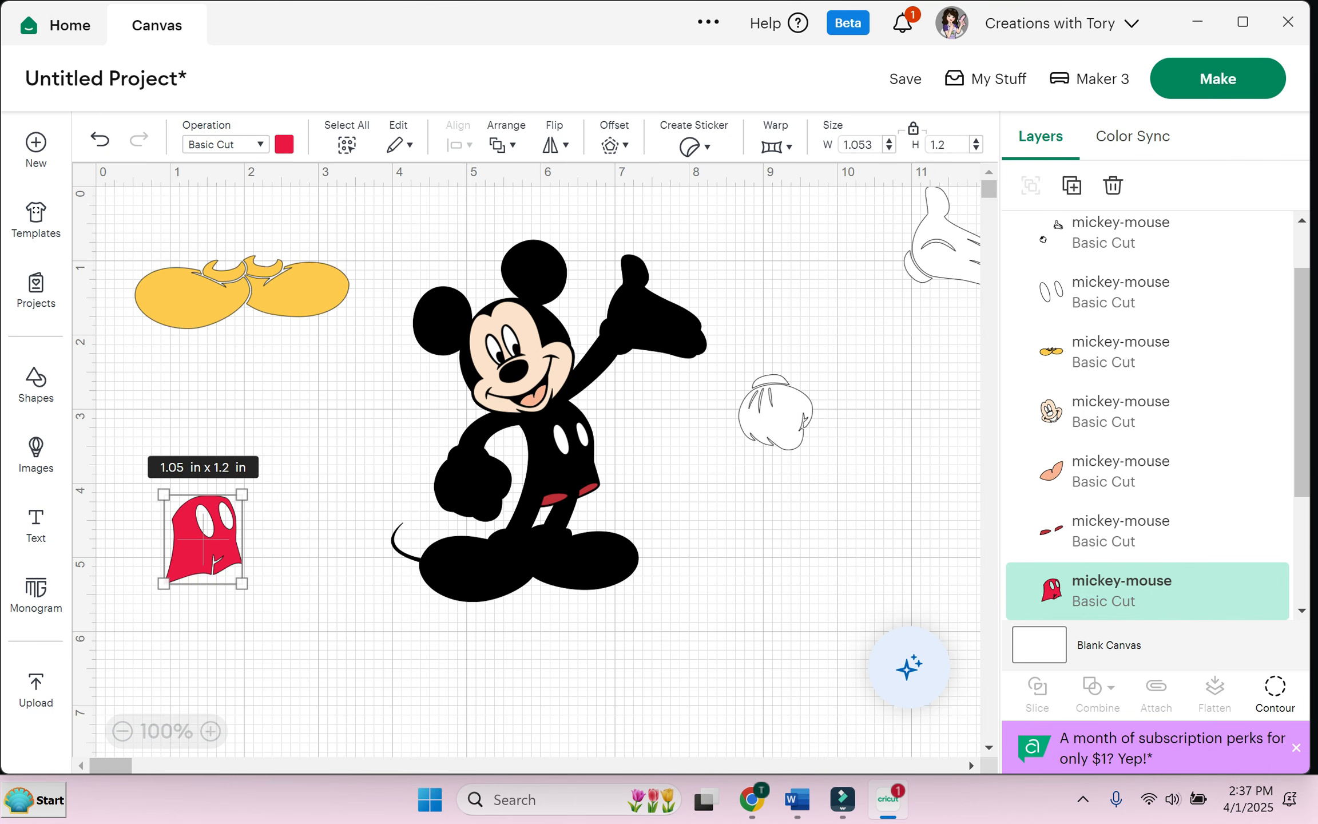
left_click_drag(571, 439, 659, 510)
left_click_drag(570, 493, 316, 496)
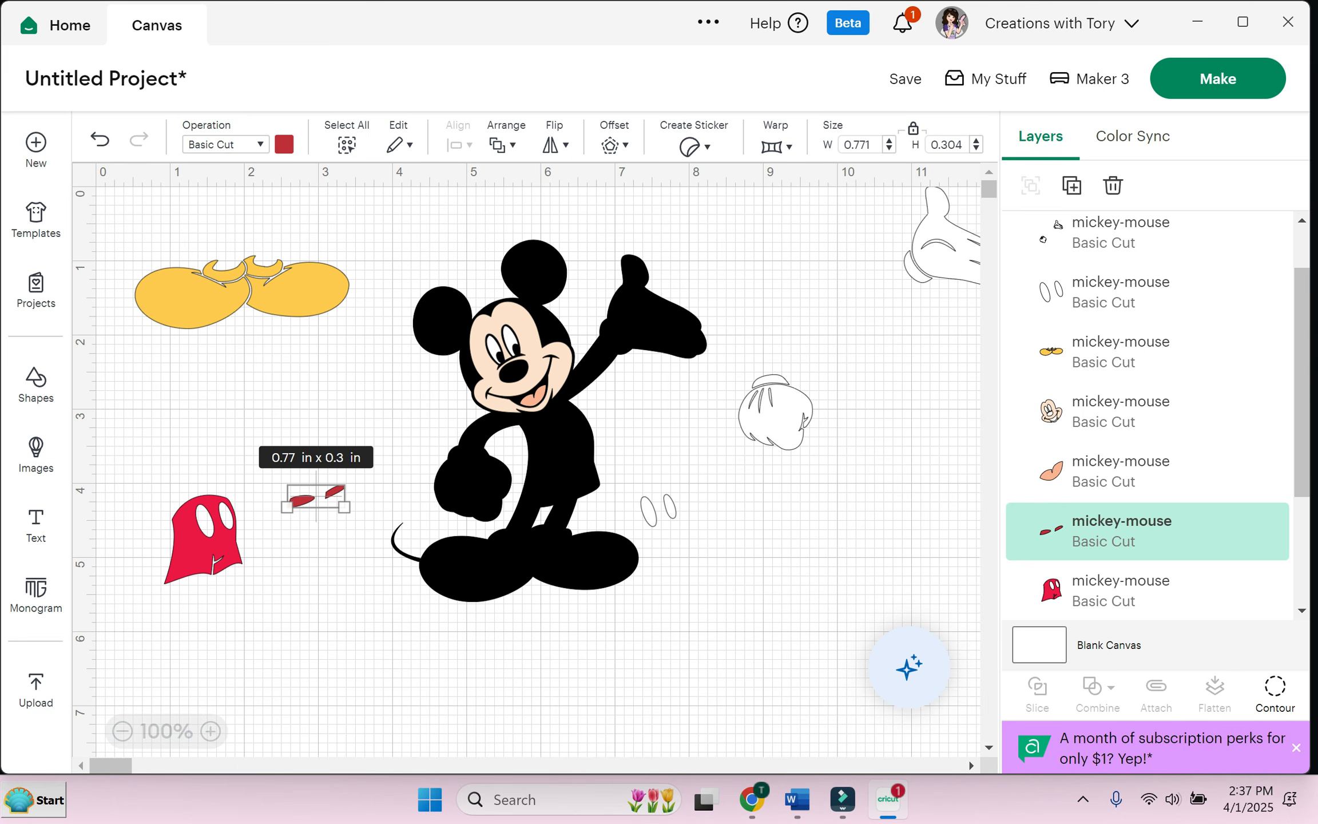
left_click(537, 360)
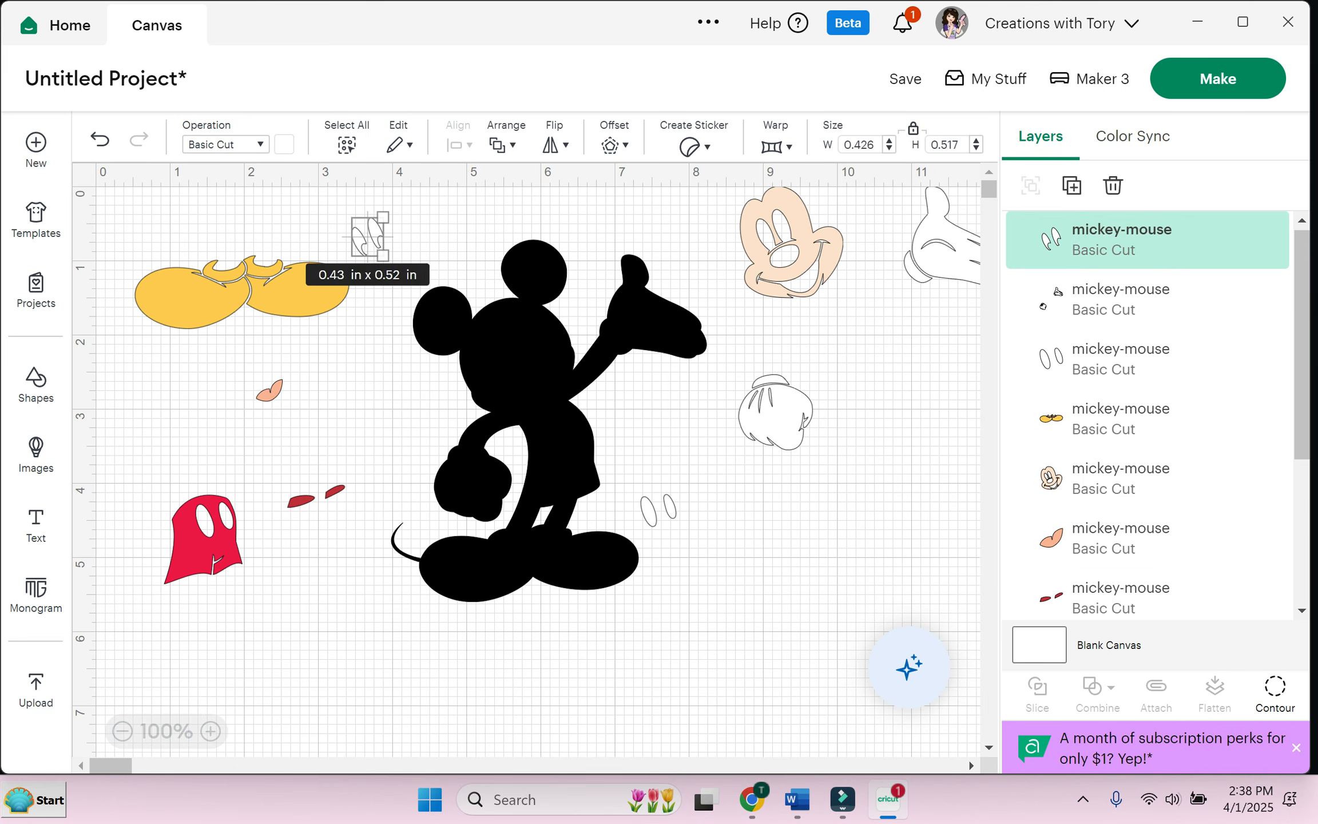
left_click(368, 237)
left_click_drag(548, 421, 527, 422)
key("ctrl+z")
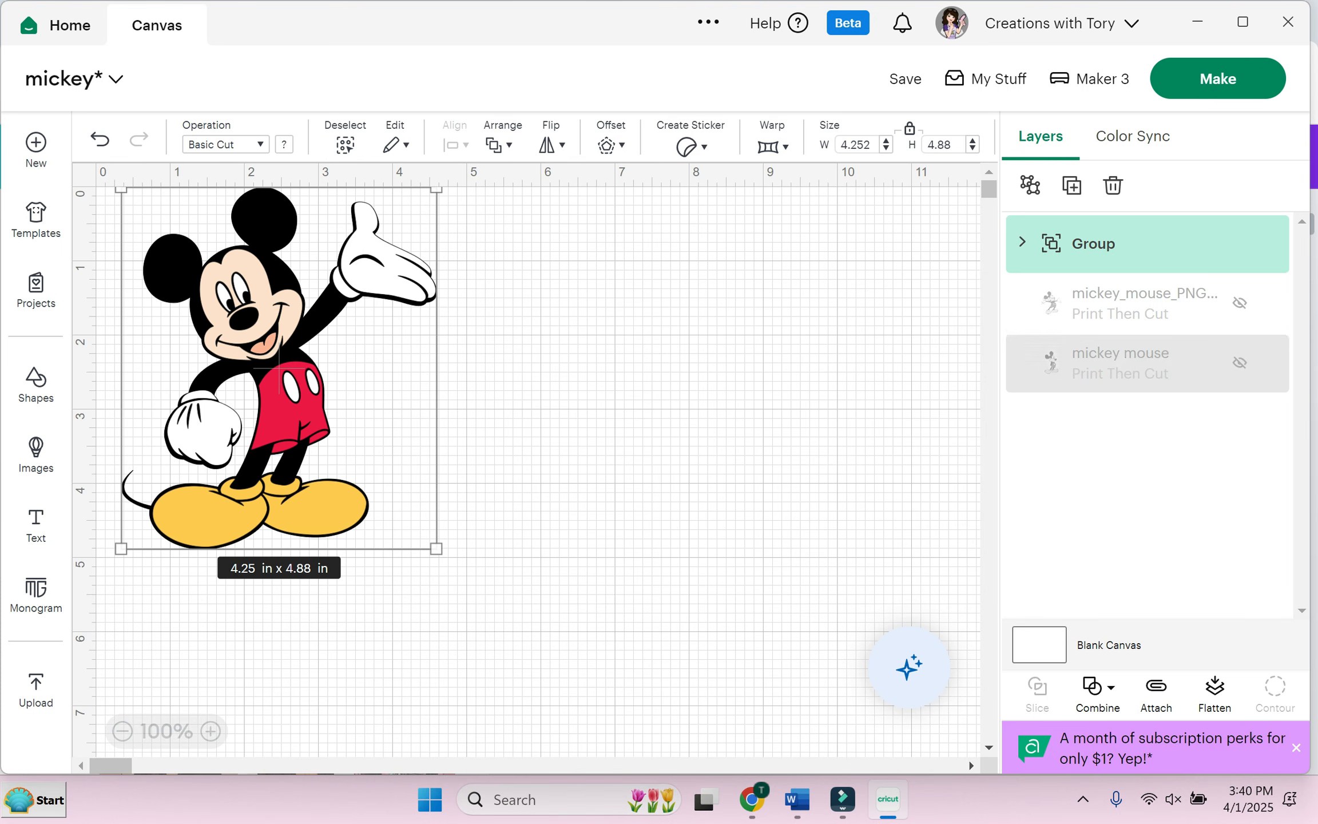
Step: Unhide mickey_mouse_PNG20 and the other Mickey image, moving and selecting them to compare
left_click(1240, 303)
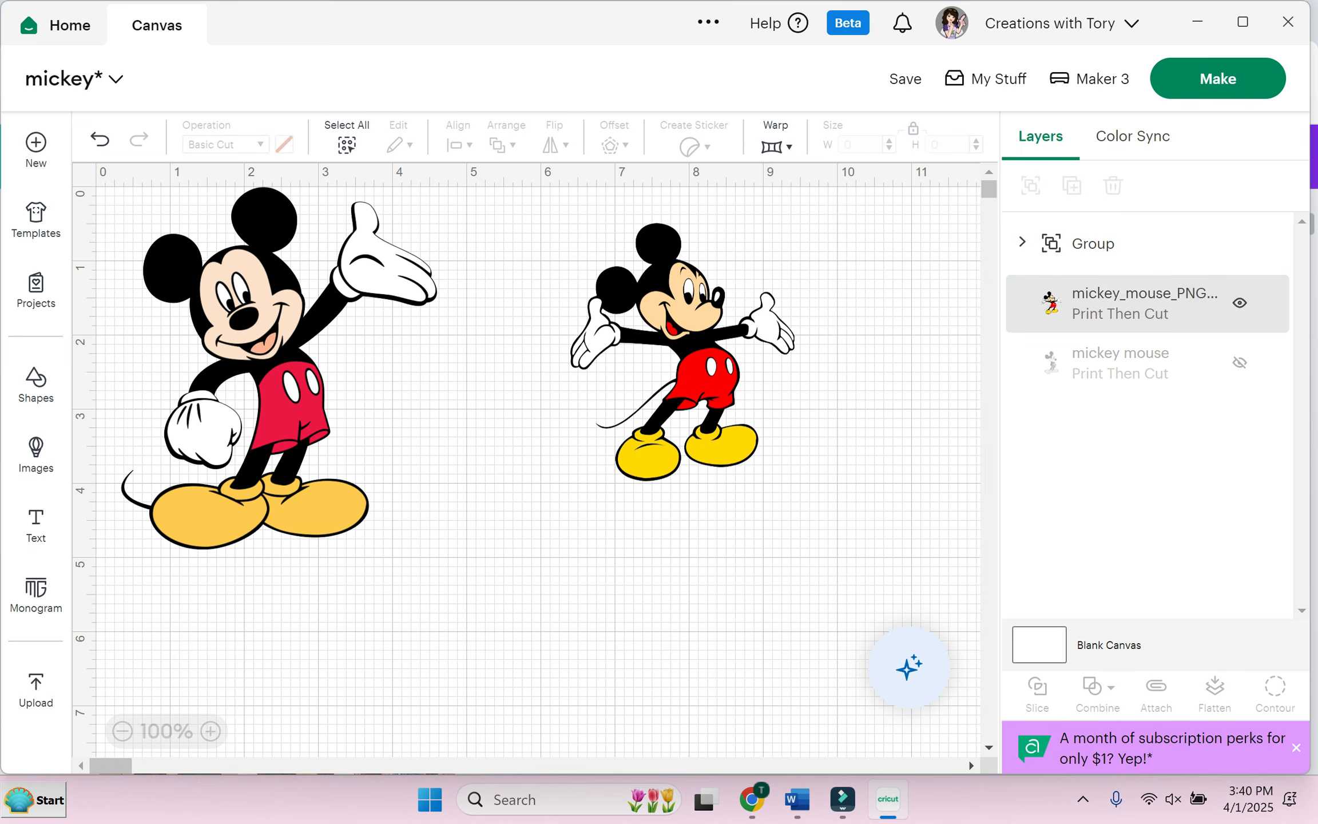
left_click_drag(683, 349, 703, 379)
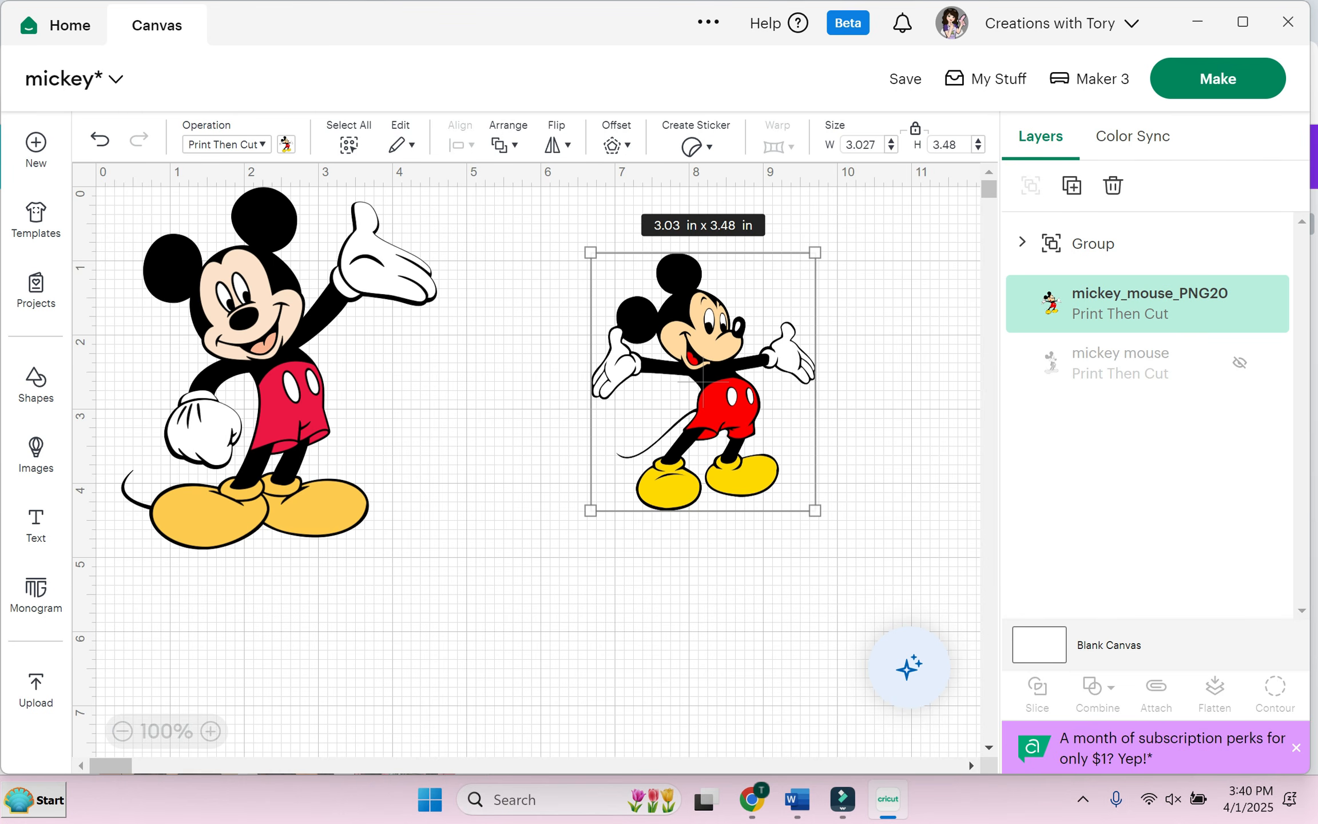
left_click(1240, 362)
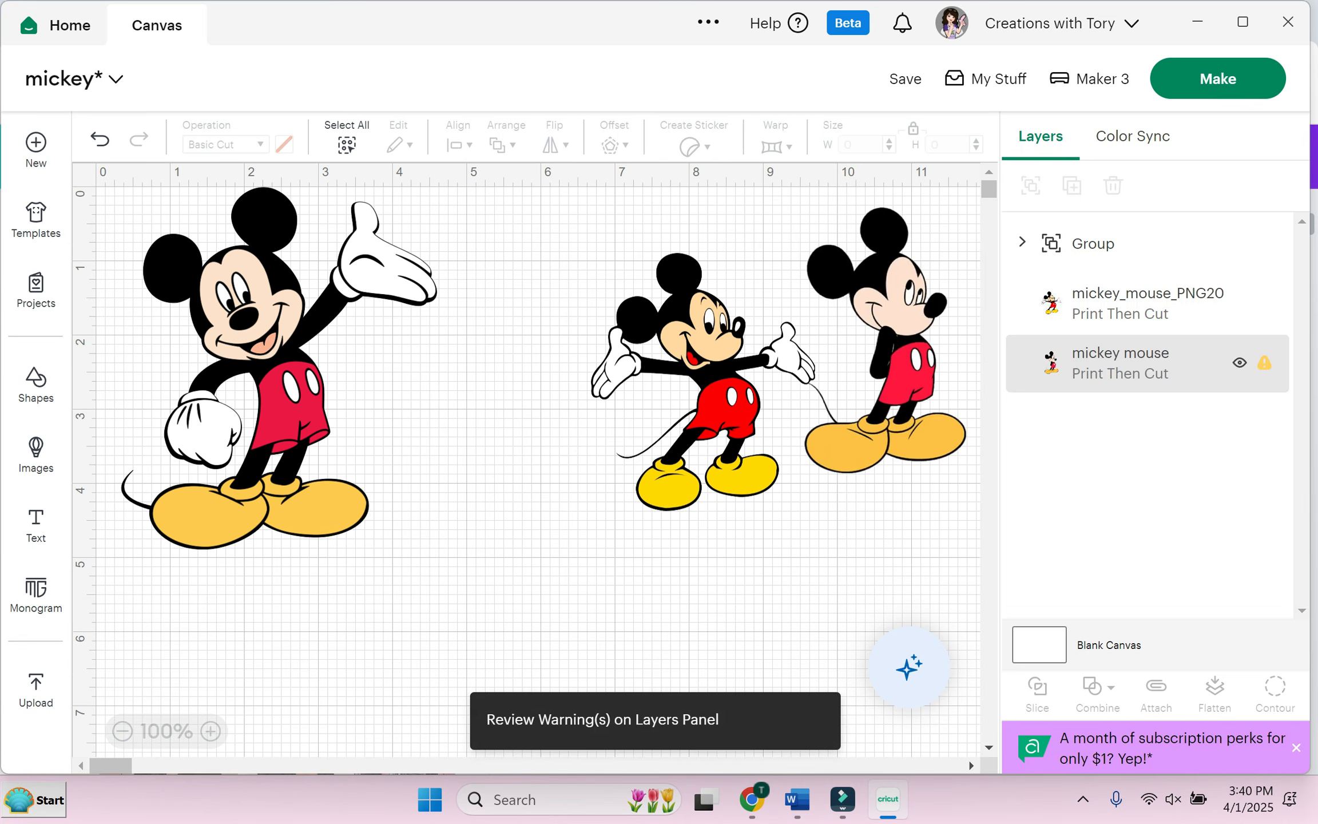
left_click(886, 340)
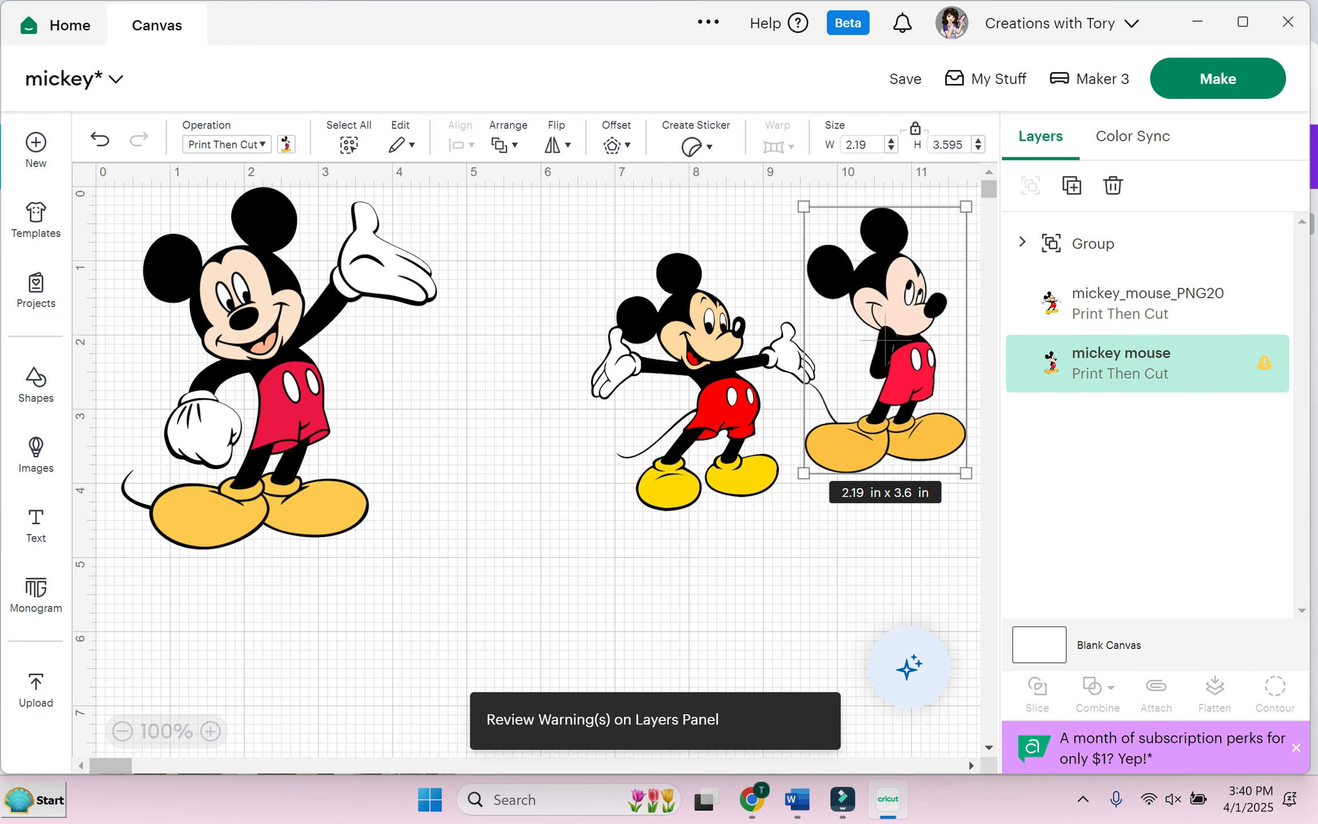
left_click(885, 340)
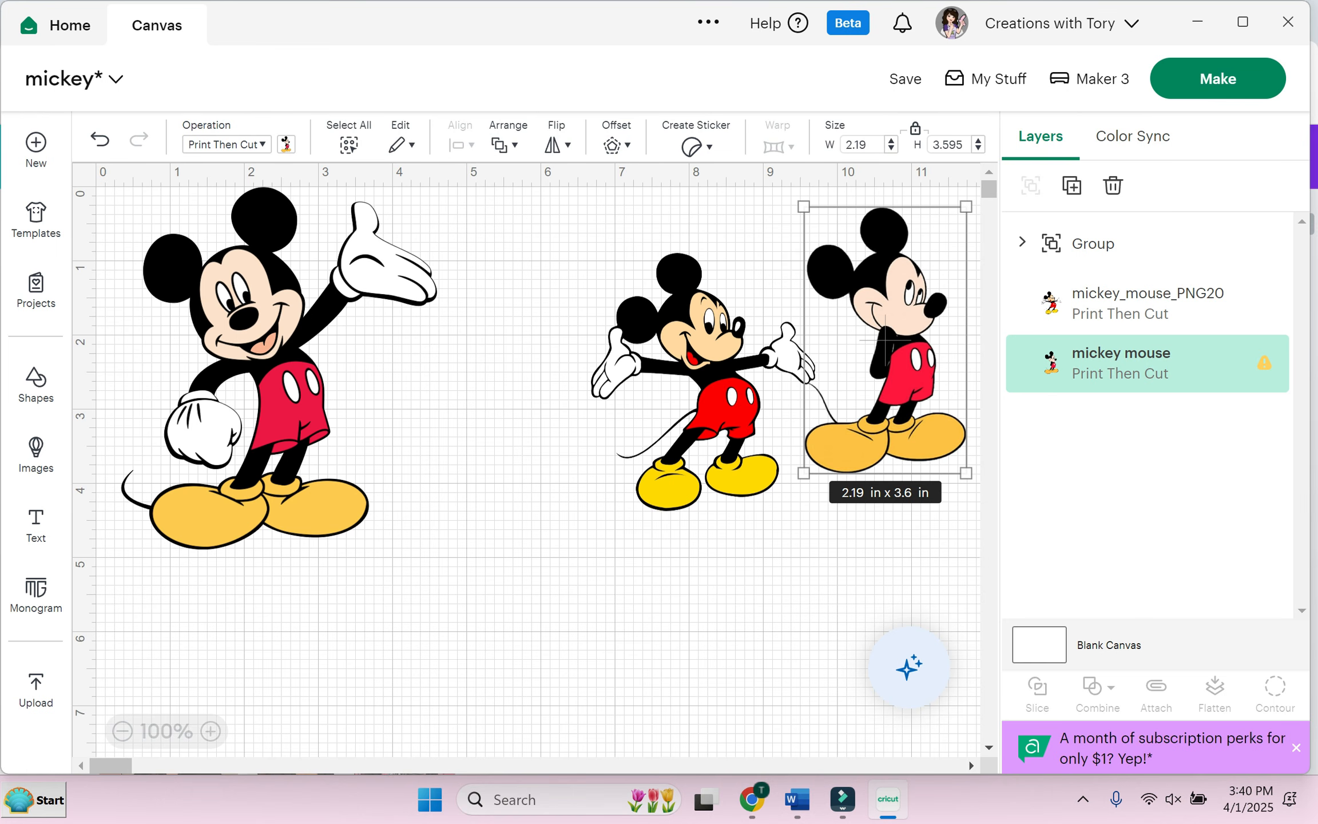
Step: Hide both Mickey images again and move the Mickey group right
left_click(1240, 363)
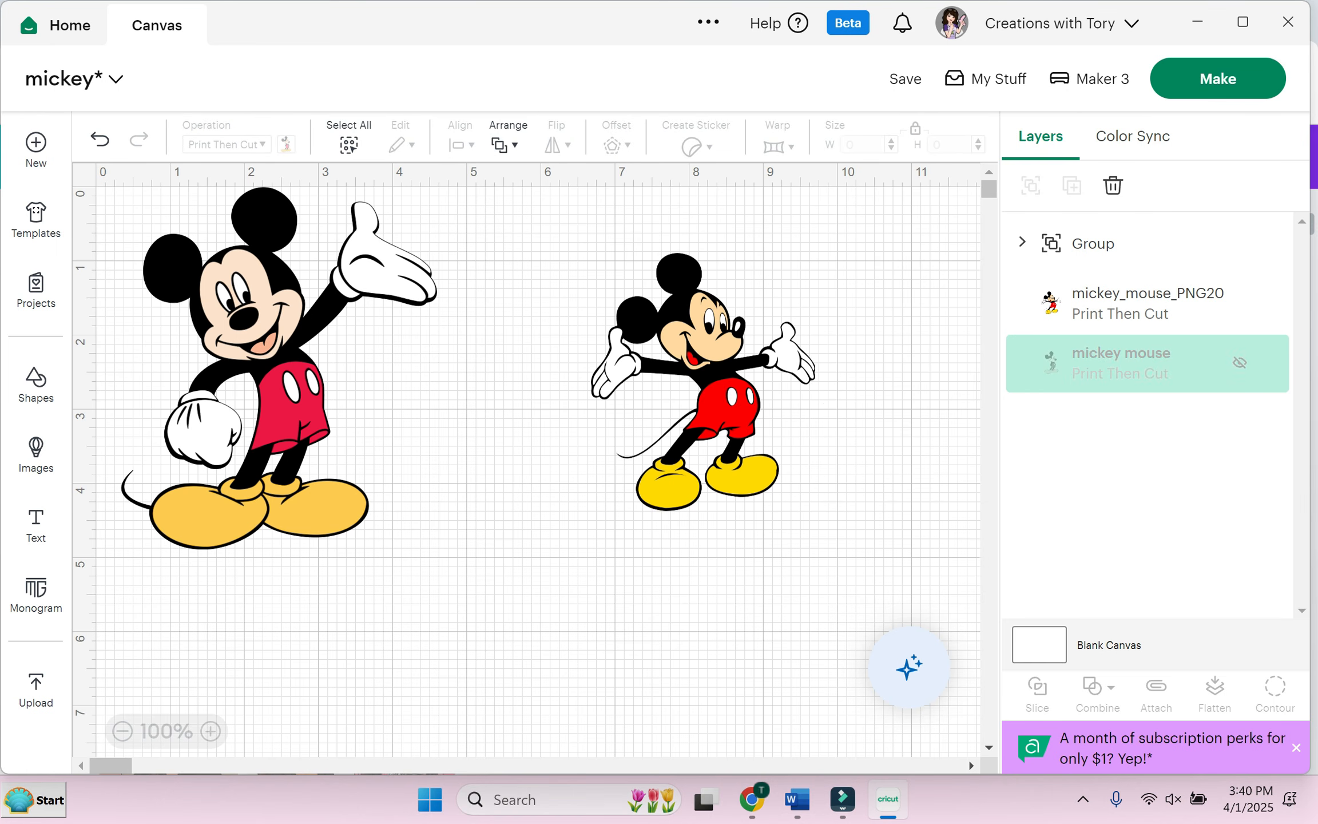
left_click(1239, 303)
left_click_drag(280, 370, 419, 371)
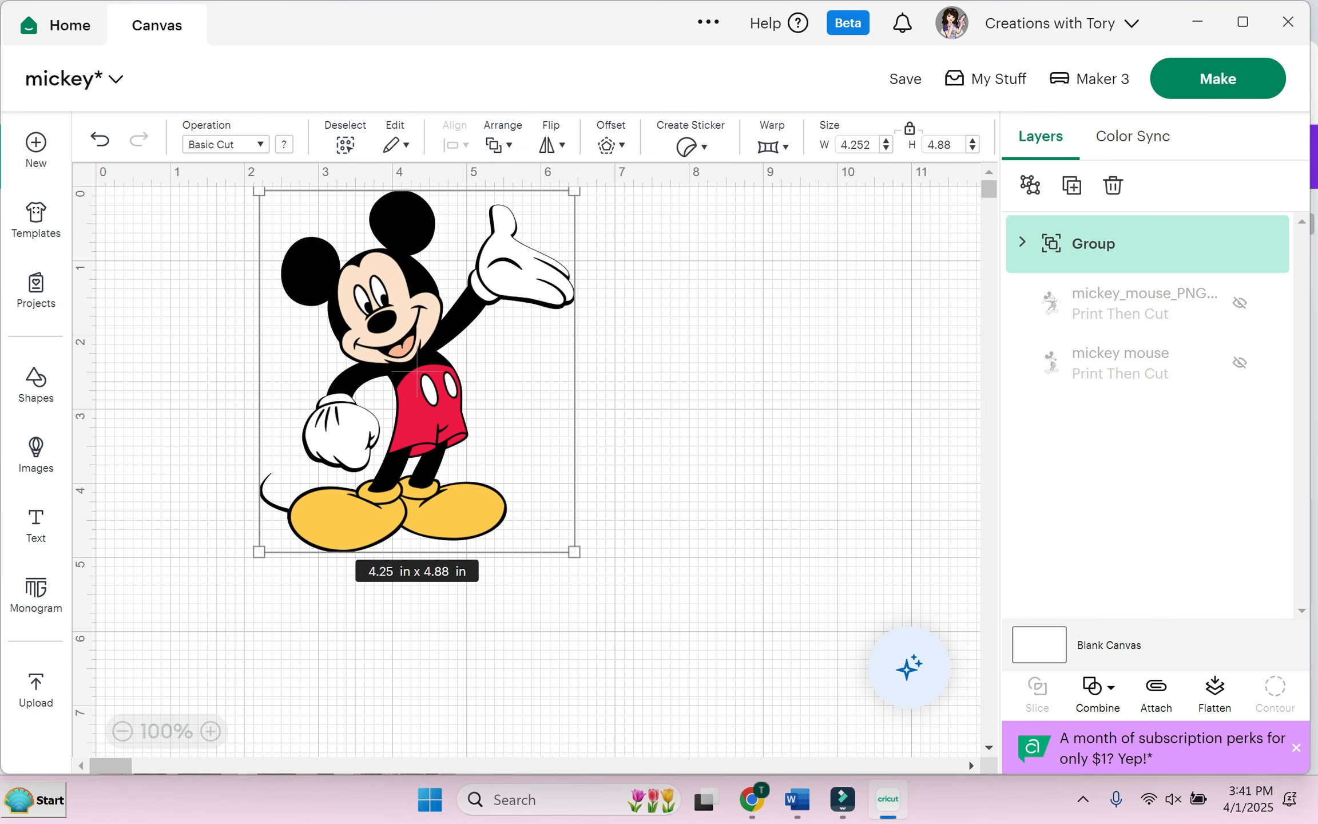
Step: Preview the design in Prepare with On Mat loading, scrolling through the six mats
left_click(1218, 79)
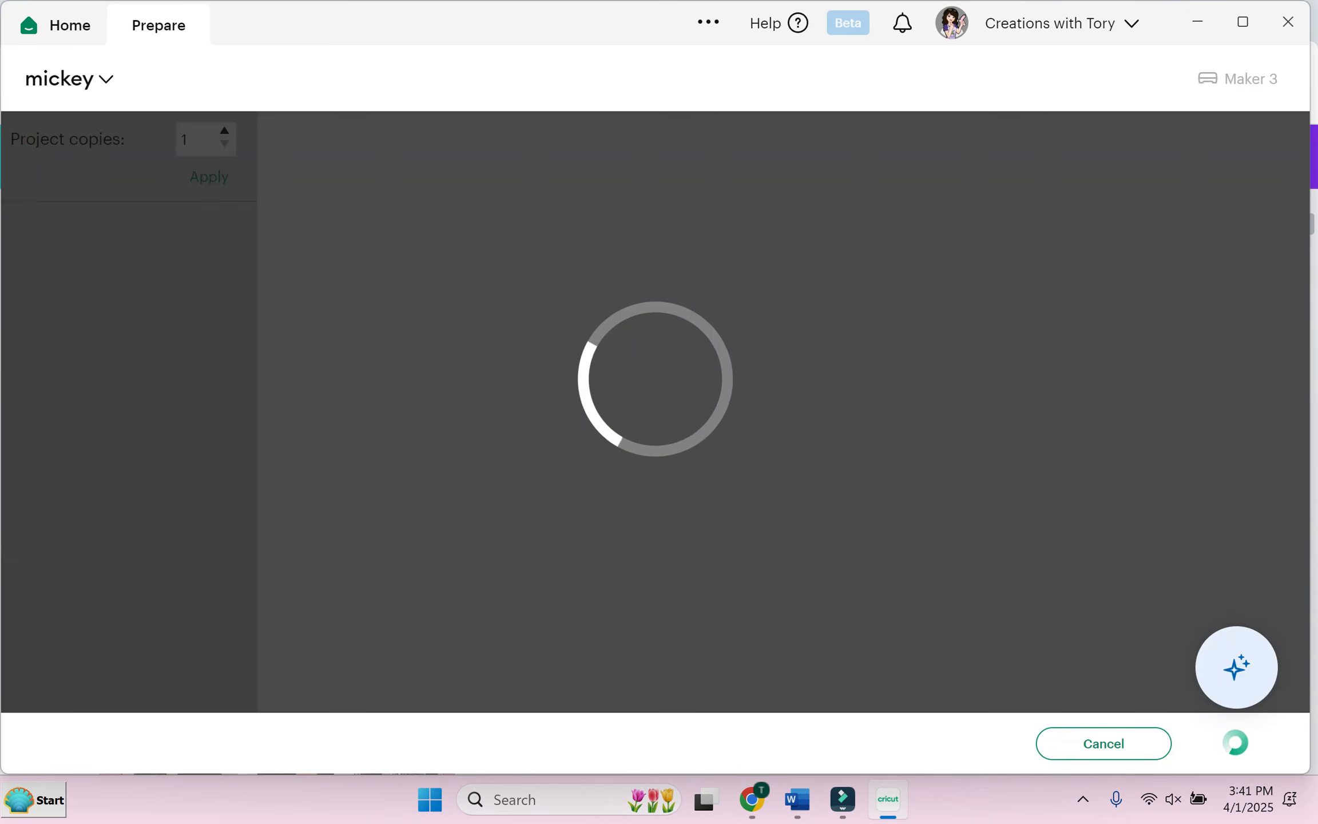
left_click(563, 269)
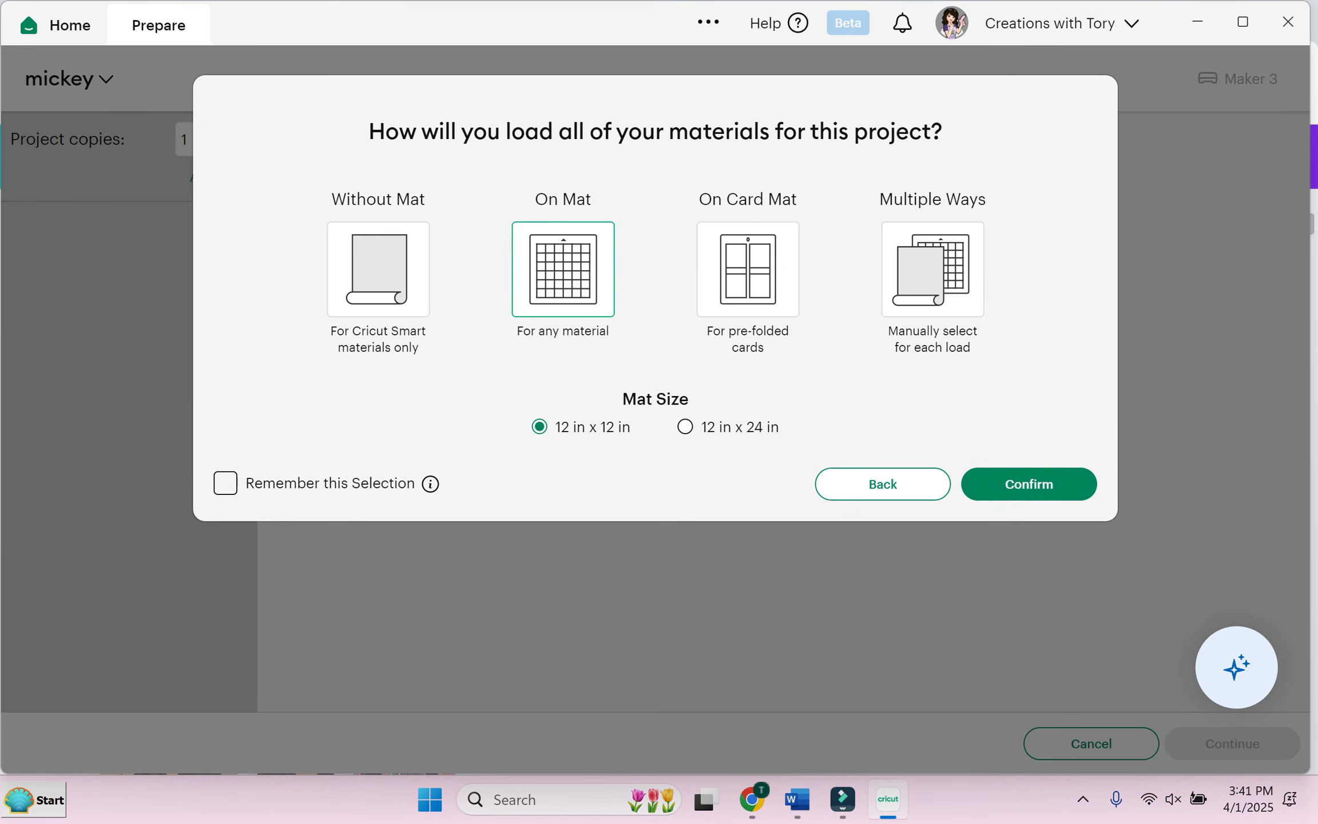
left_click(1048, 483)
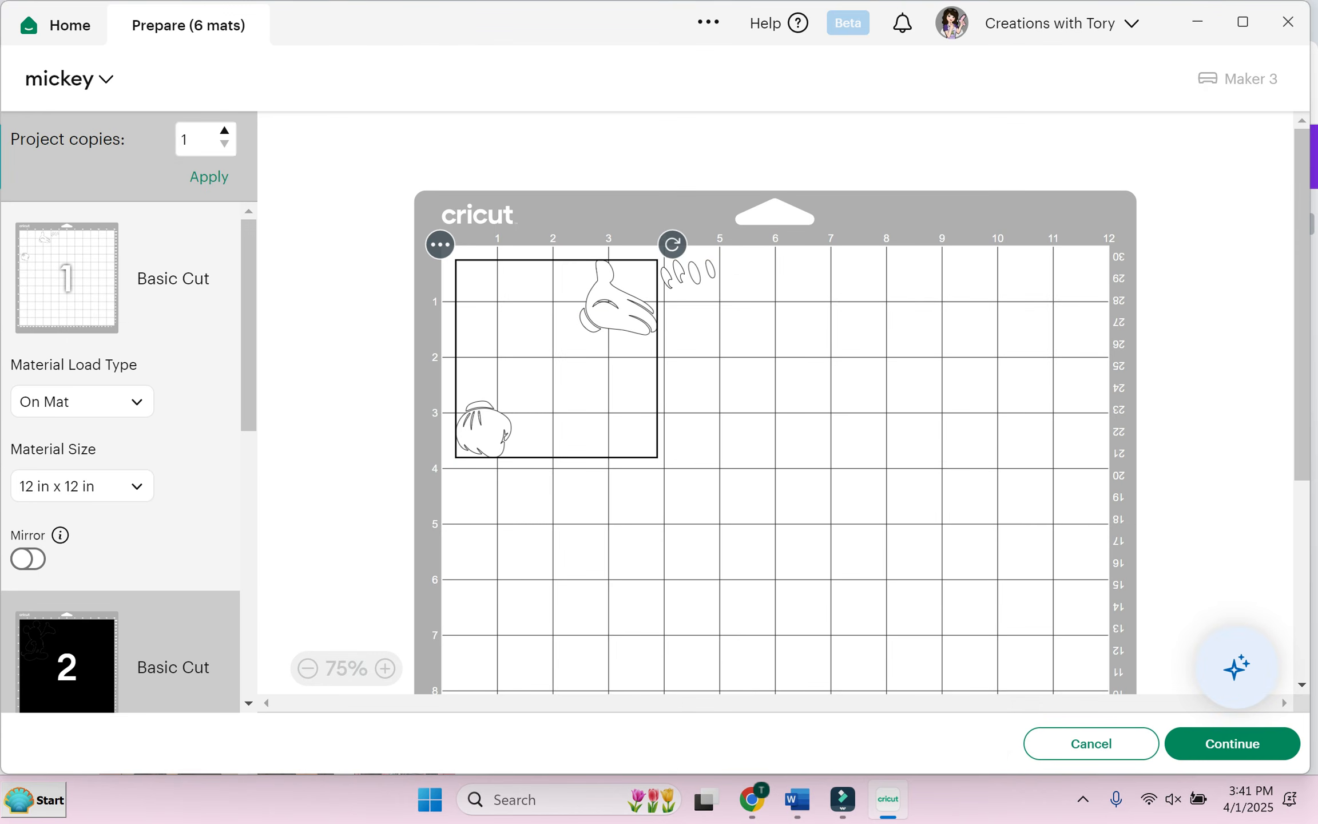
scroll(126, 458, "down", 5)
scroll(126, 458, "down", 6)
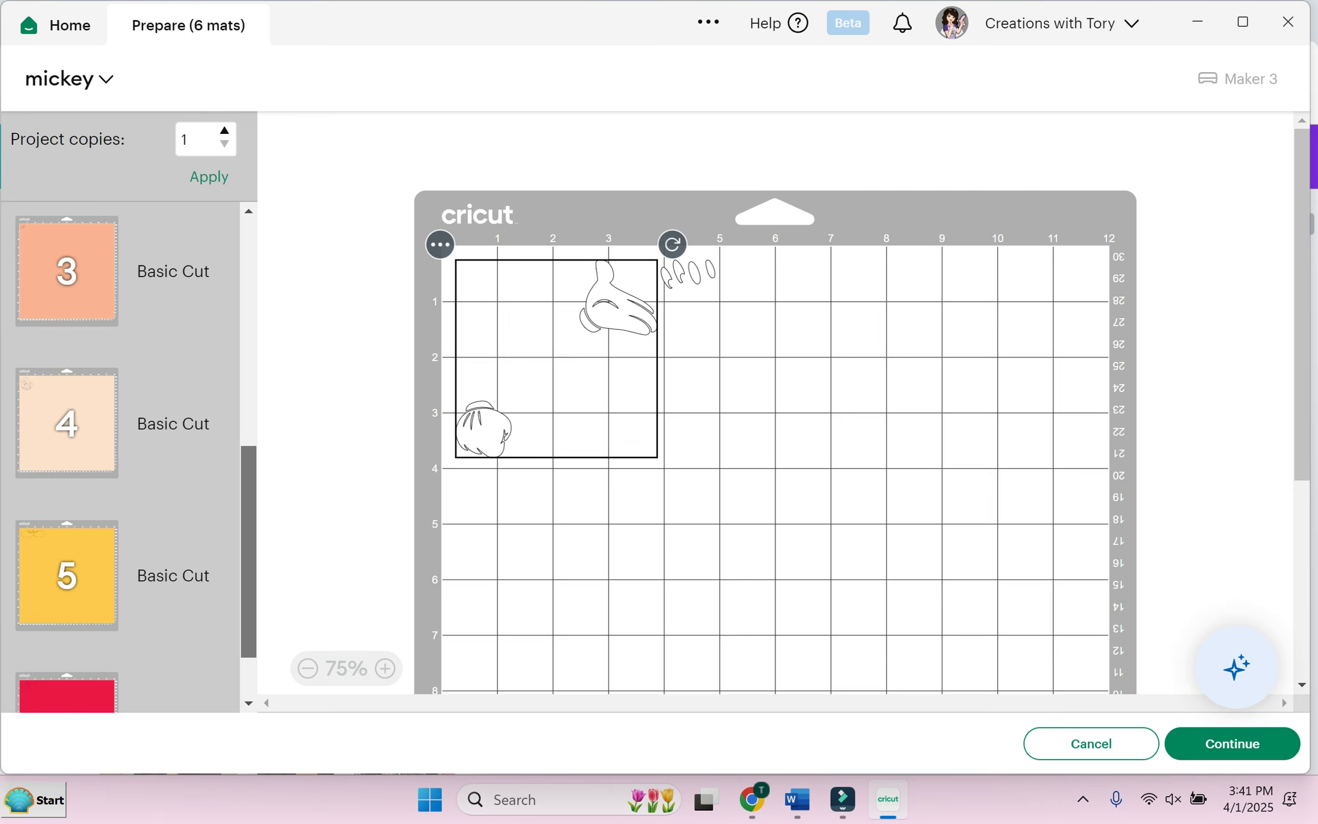
scroll(126, 458, "up", 10)
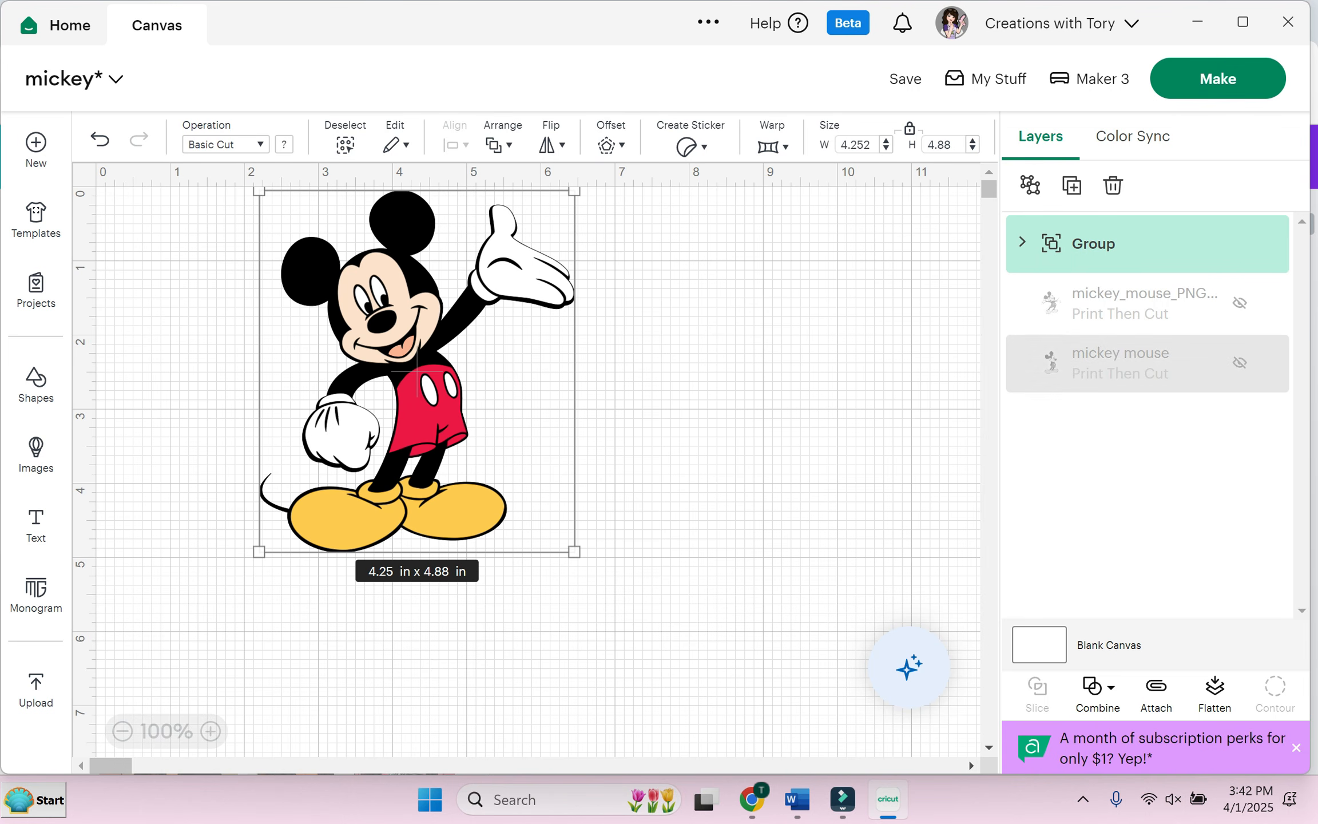
Step: Flatten Mickey into one Print Then Cut image and move it left and down
left_click_drag(419, 370, 455, 370)
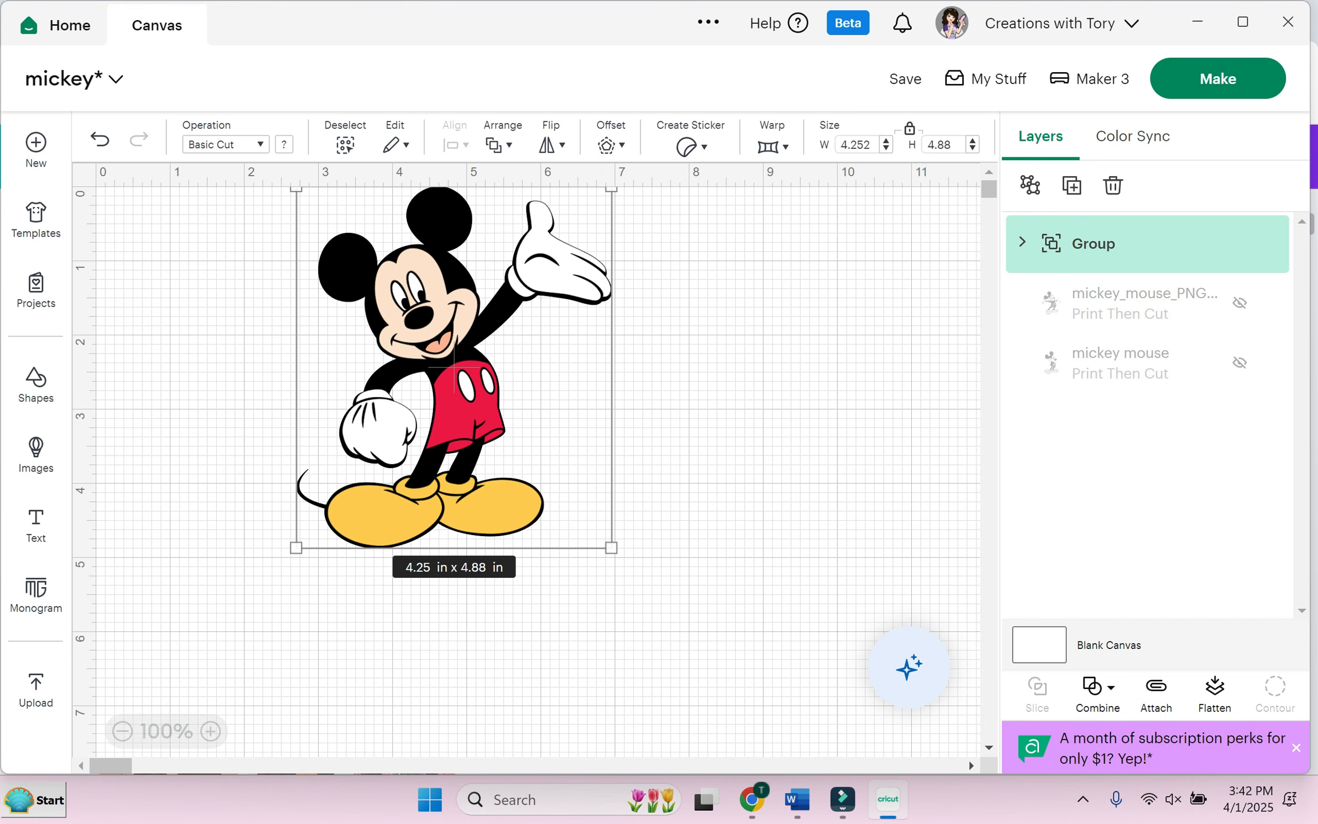
left_click(1215, 693)
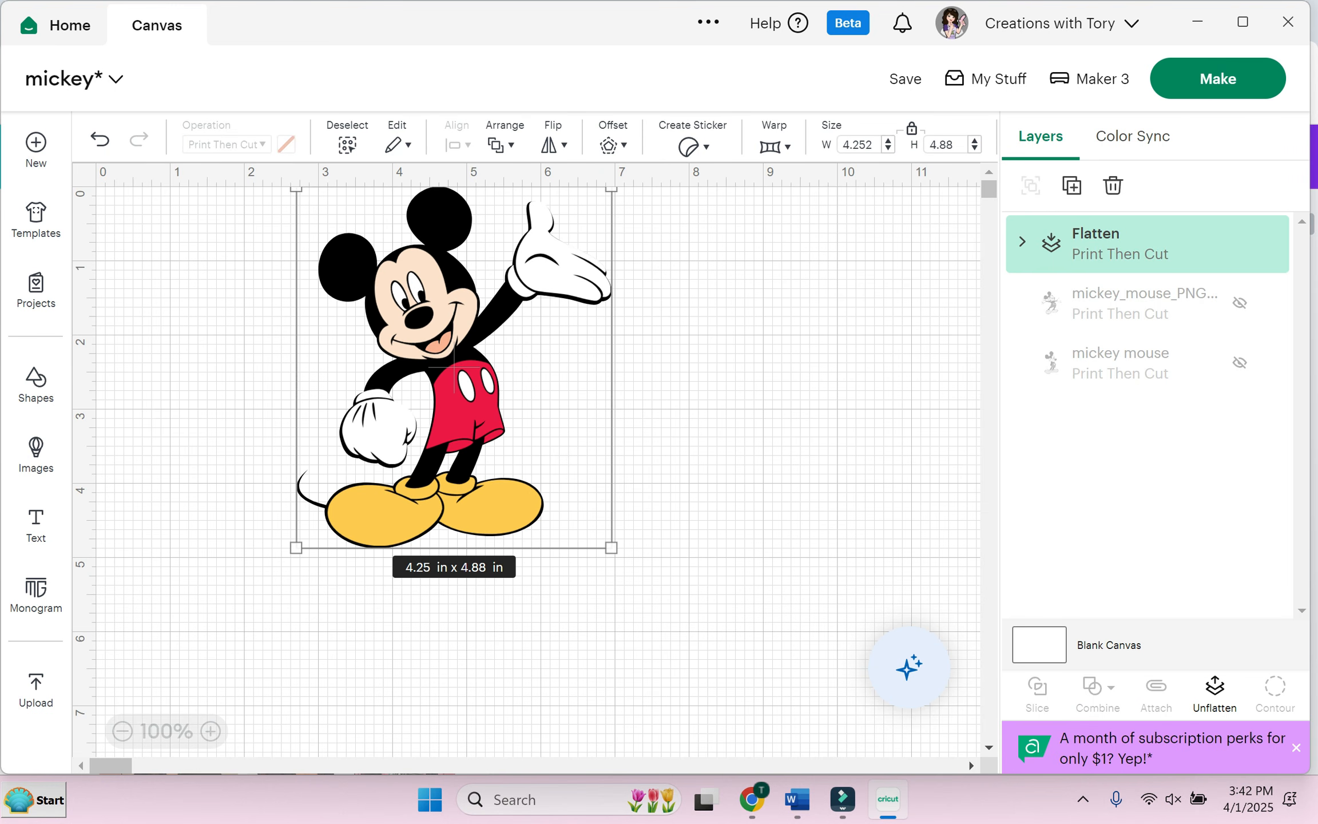
left_click_drag(455, 371, 396, 466)
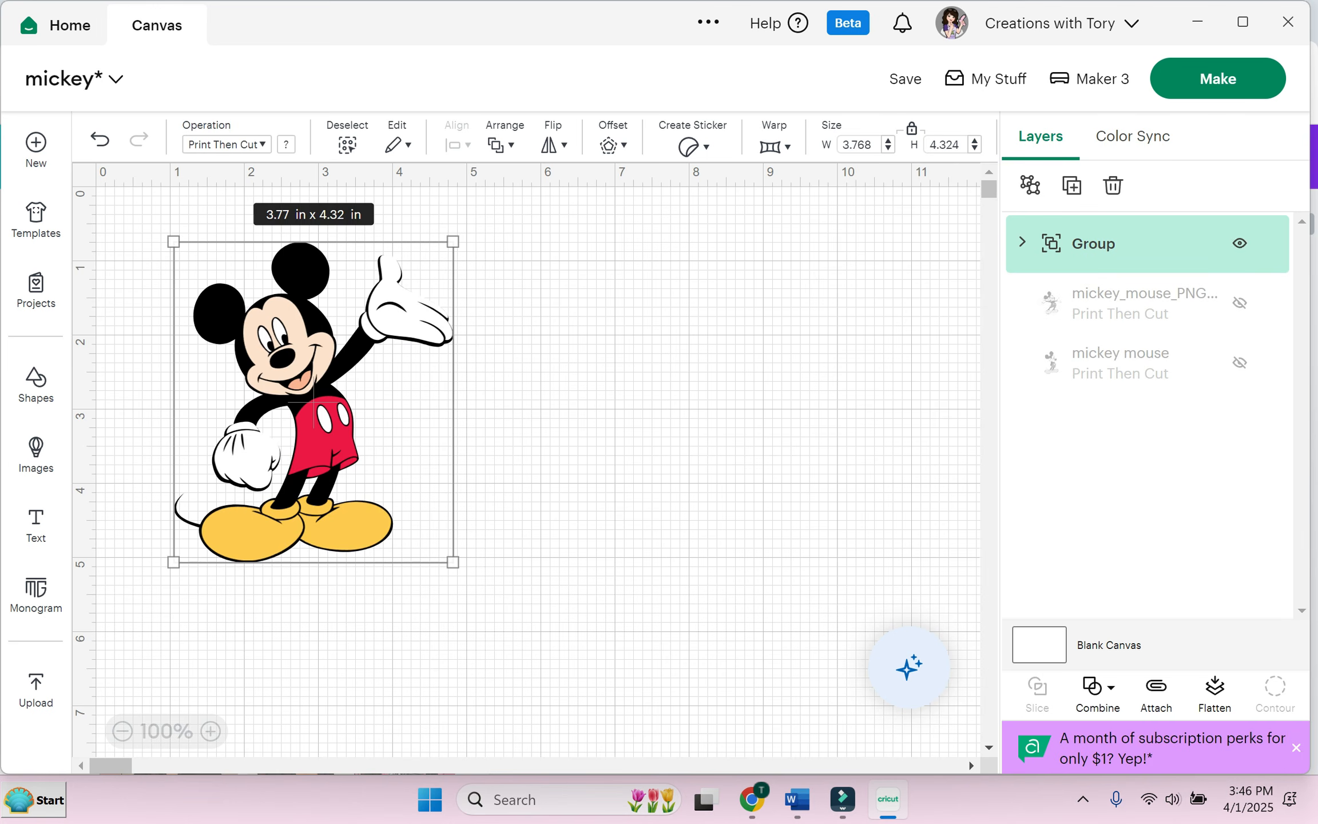
Step: Duplicate Mickey twice, delete both copies, and hide the remaining Mickey layer
left_click(1072, 185)
left_click(1072, 186)
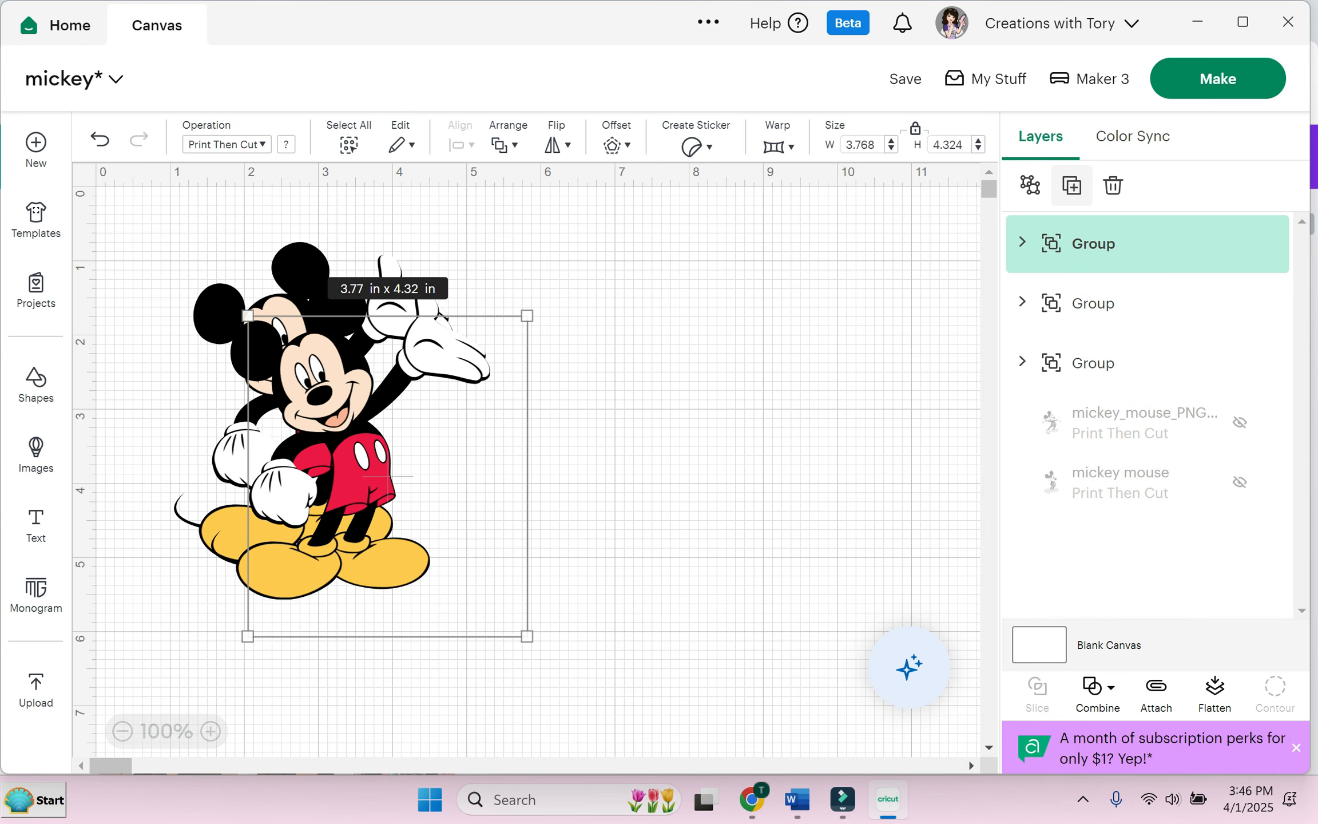
left_click_drag(389, 464, 678, 376)
left_click_drag(352, 441, 638, 366)
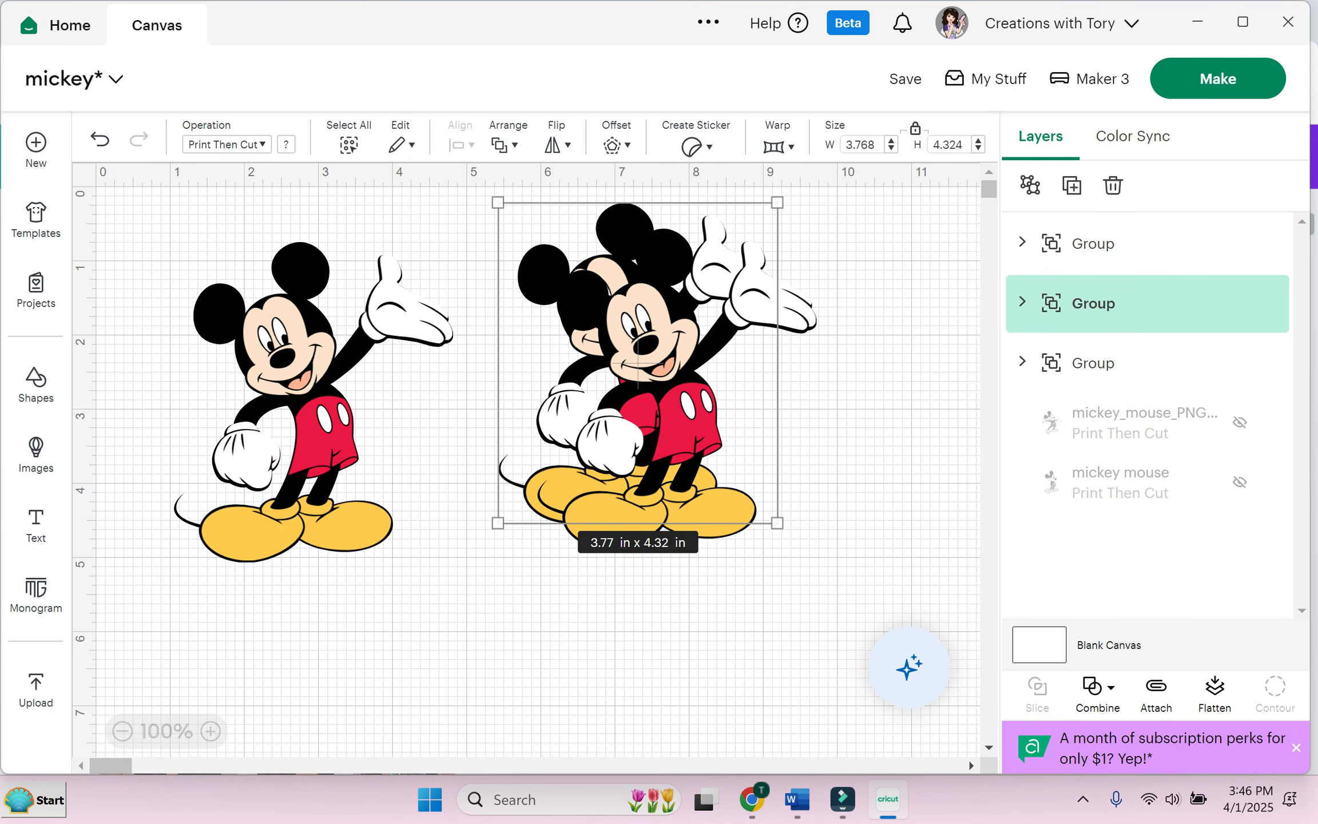
left_click(638, 366)
key("Delete")
left_click(638, 366)
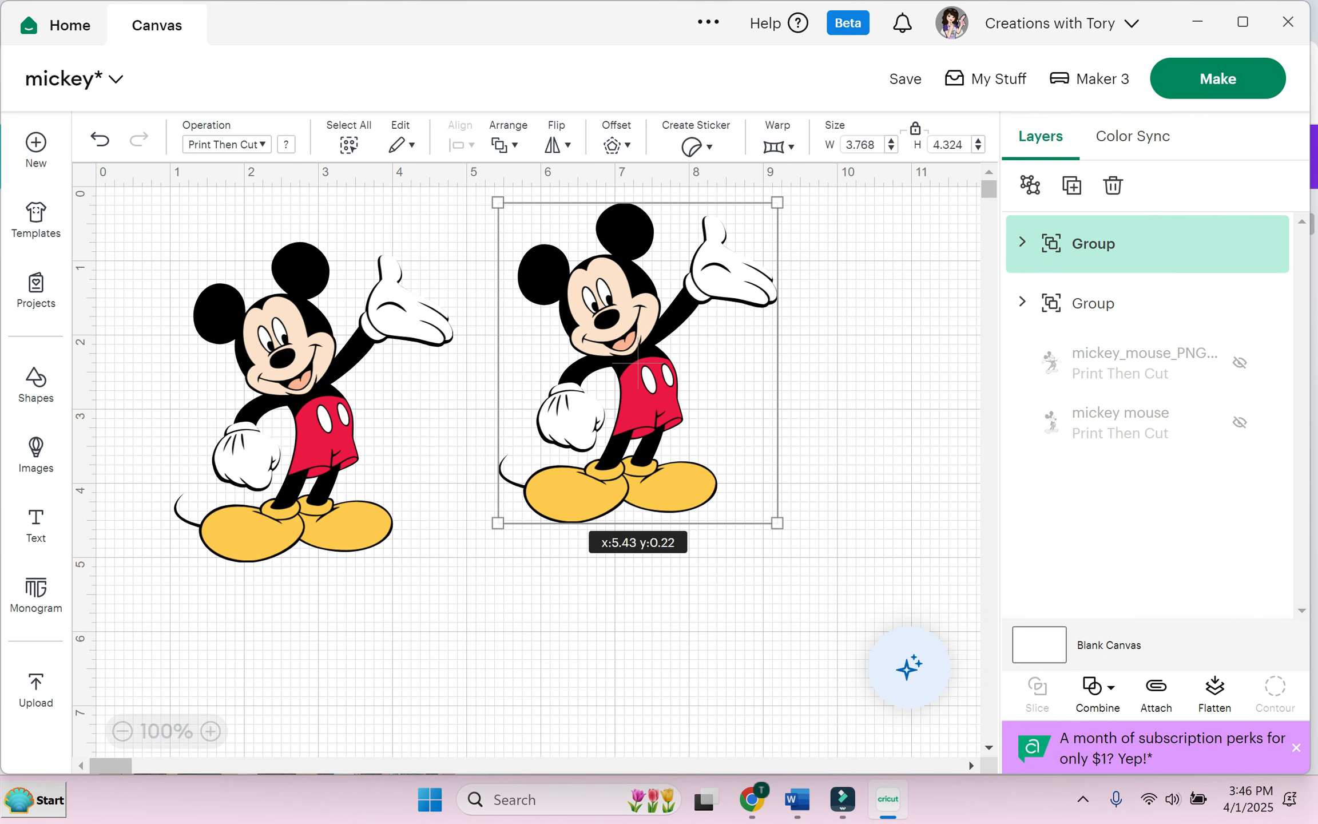
key("Delete")
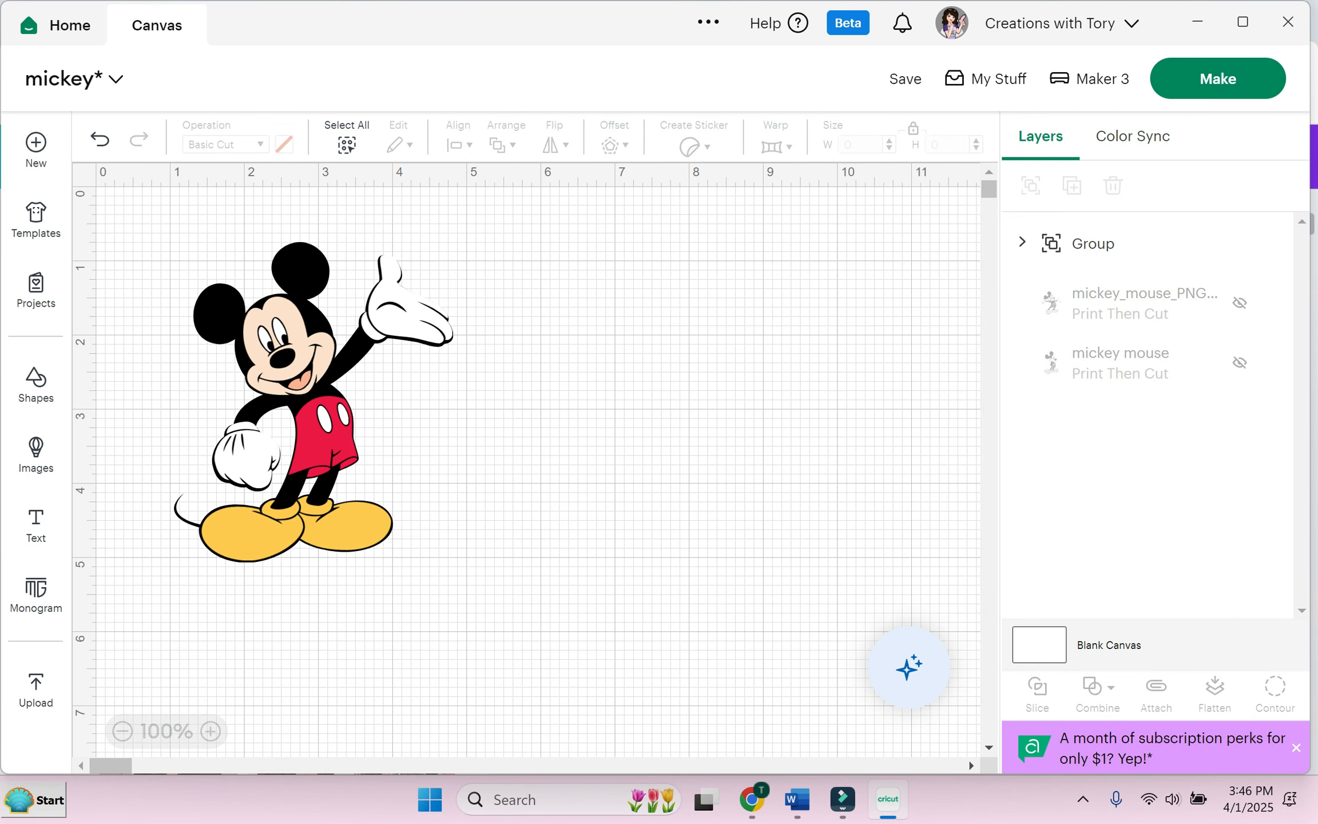
left_click(314, 405)
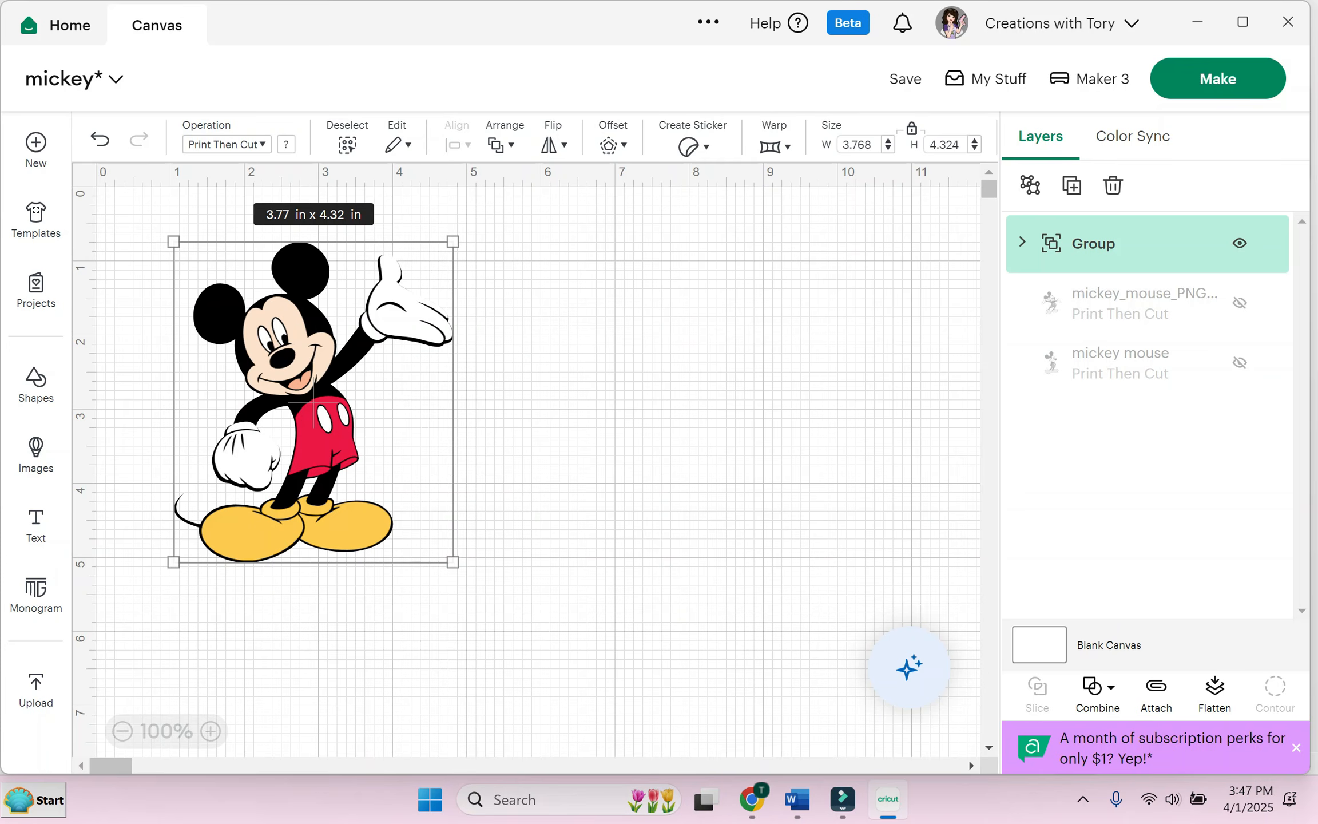
left_click(1240, 243)
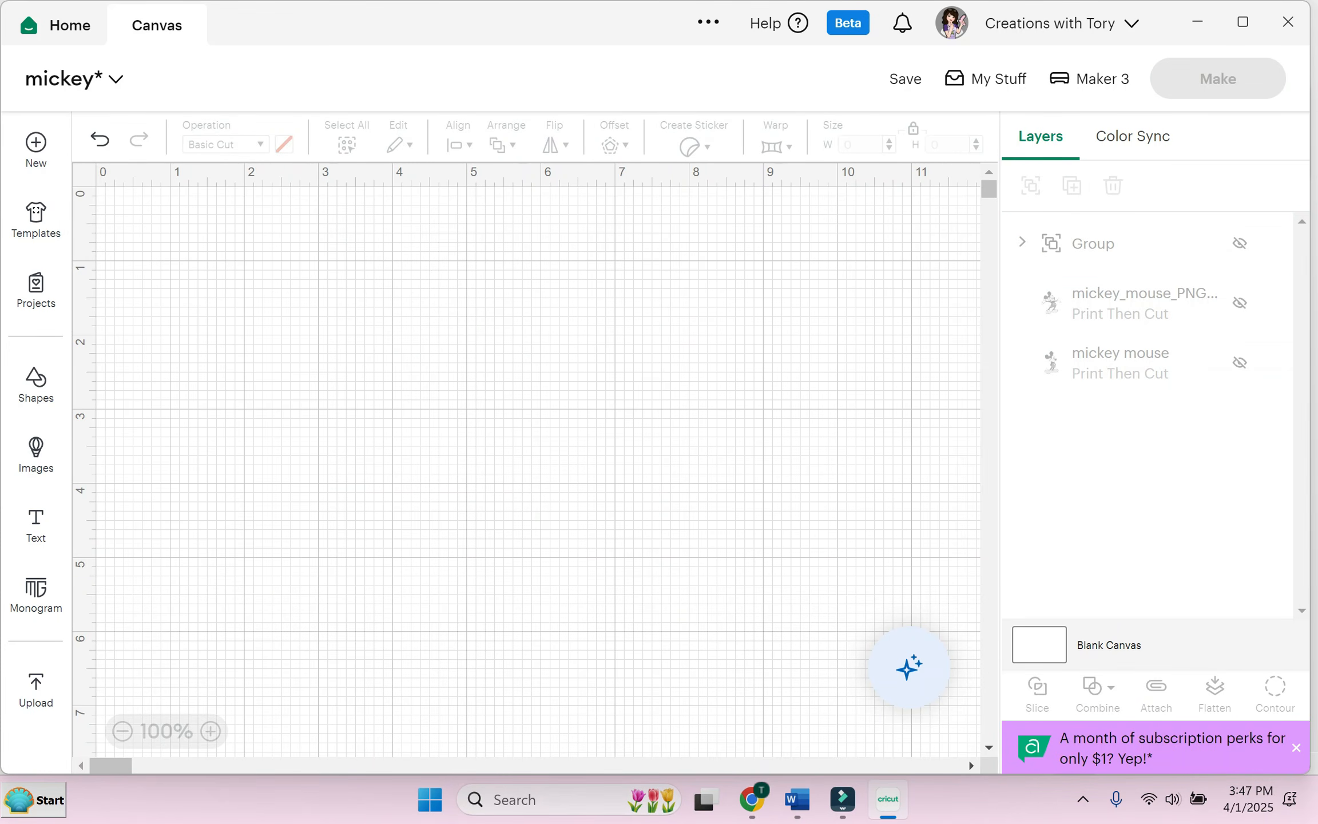
Step: Add a square from Shapes, colour it red, and enlarge it to about 4.1 inches
left_click(36, 383)
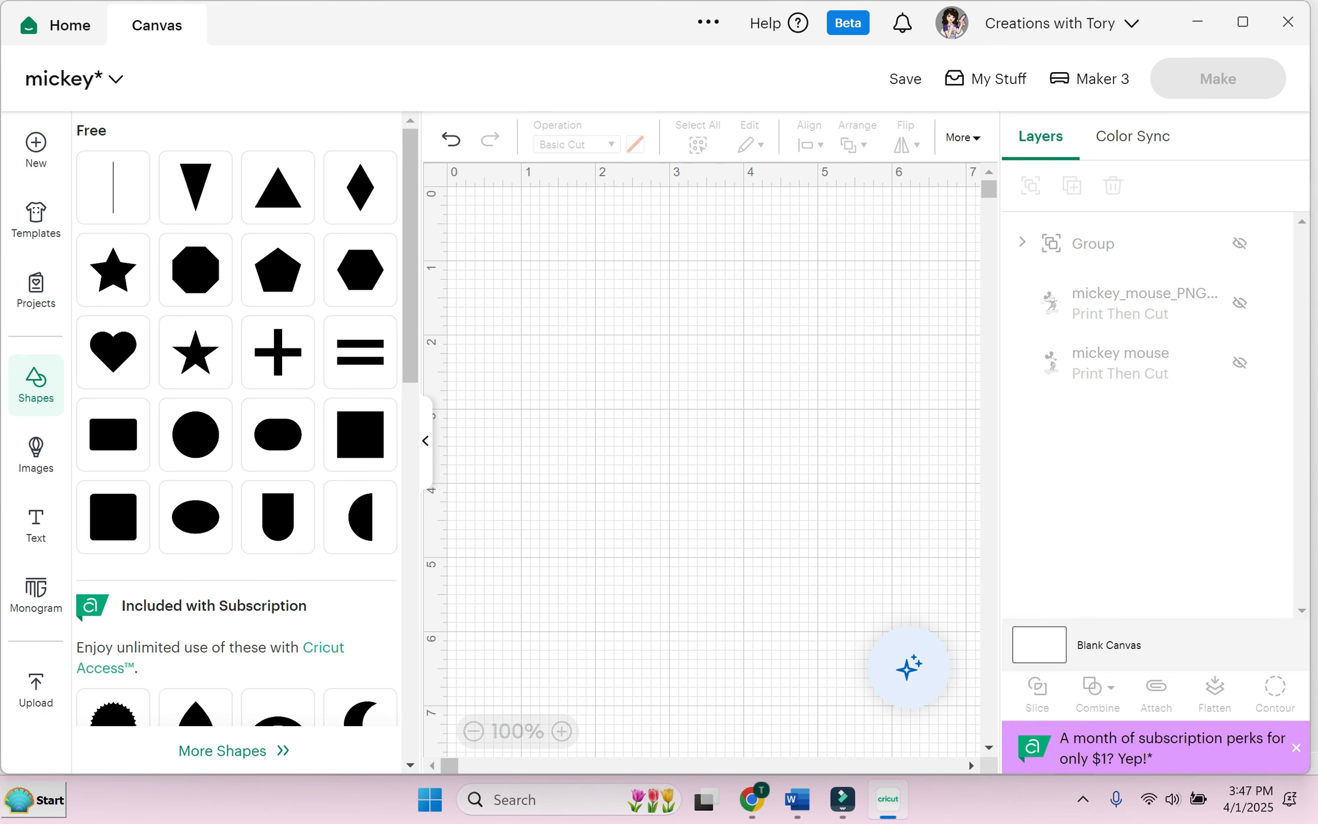
left_click(361, 435)
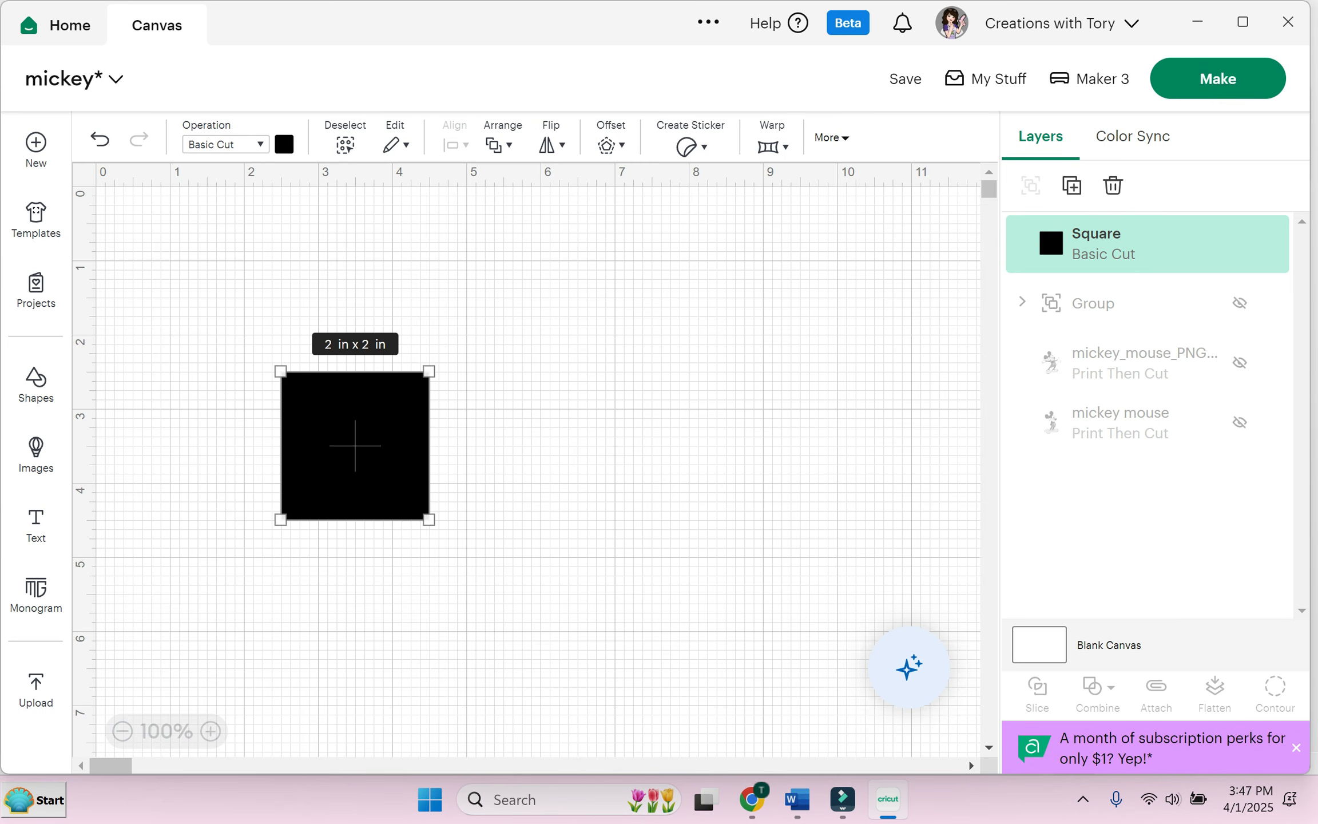
left_click(284, 145)
left_click(358, 232)
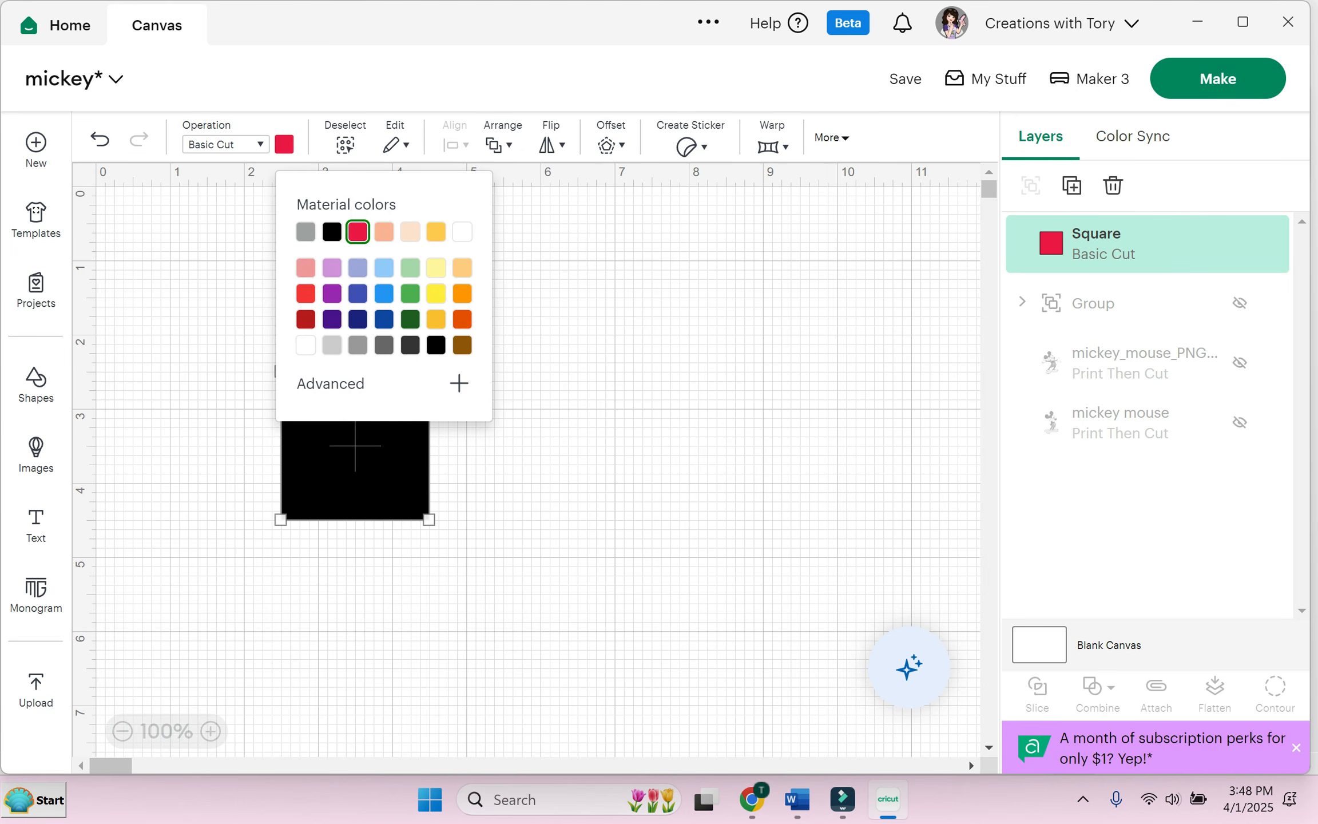
left_click(573, 544)
left_click_drag(355, 452, 552, 416)
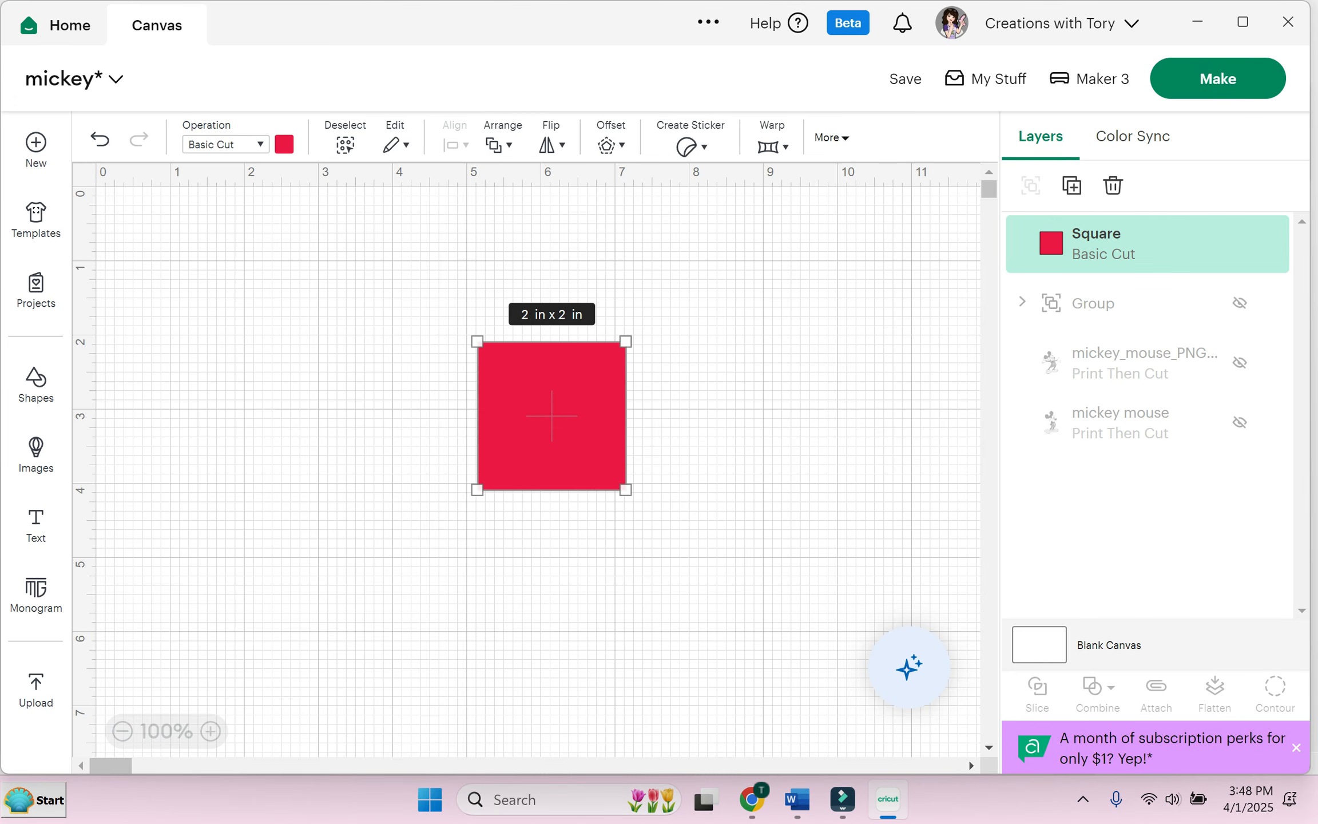
left_click_drag(626, 342, 708, 362)
left_click(641, 589)
Step: Add a text layer with the name and move it to the left of the square
left_click(36, 524)
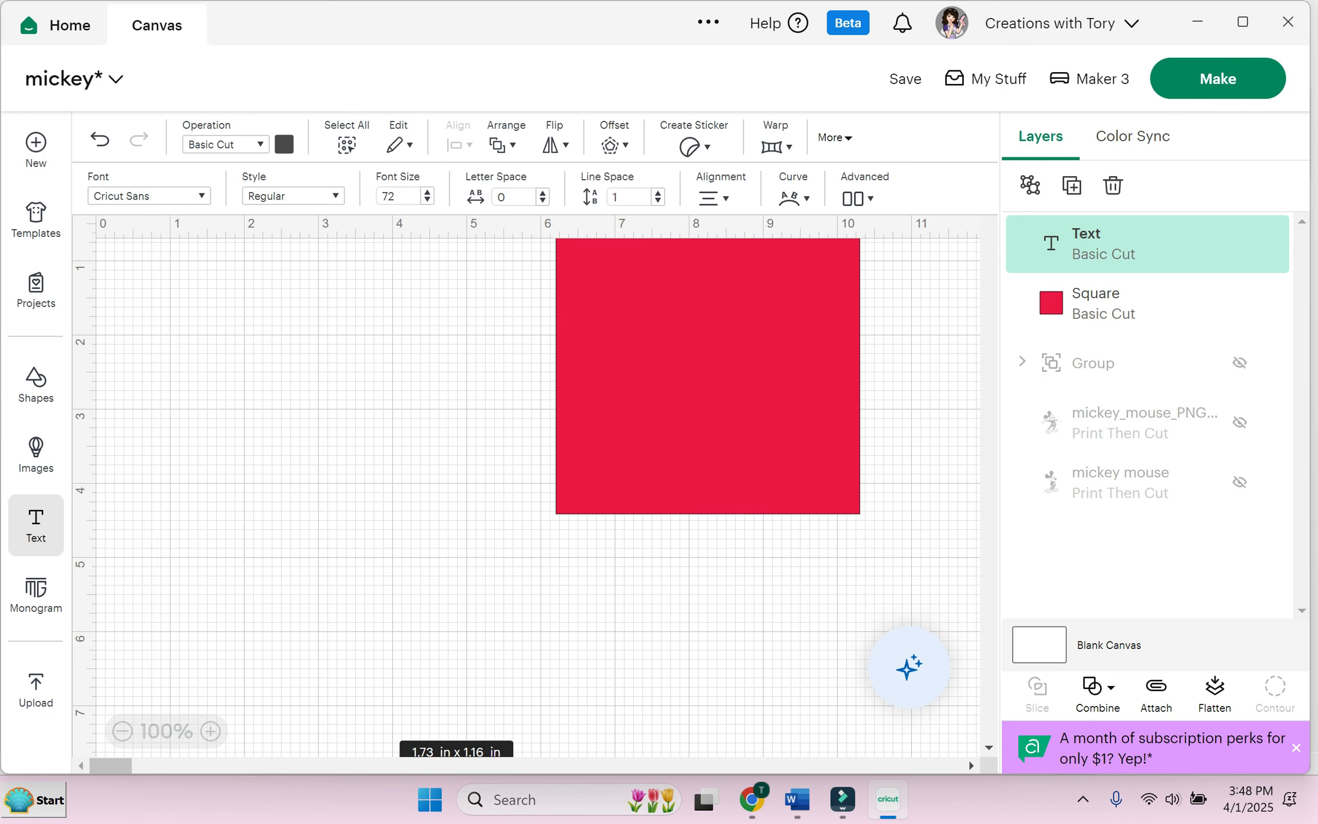
type("To")
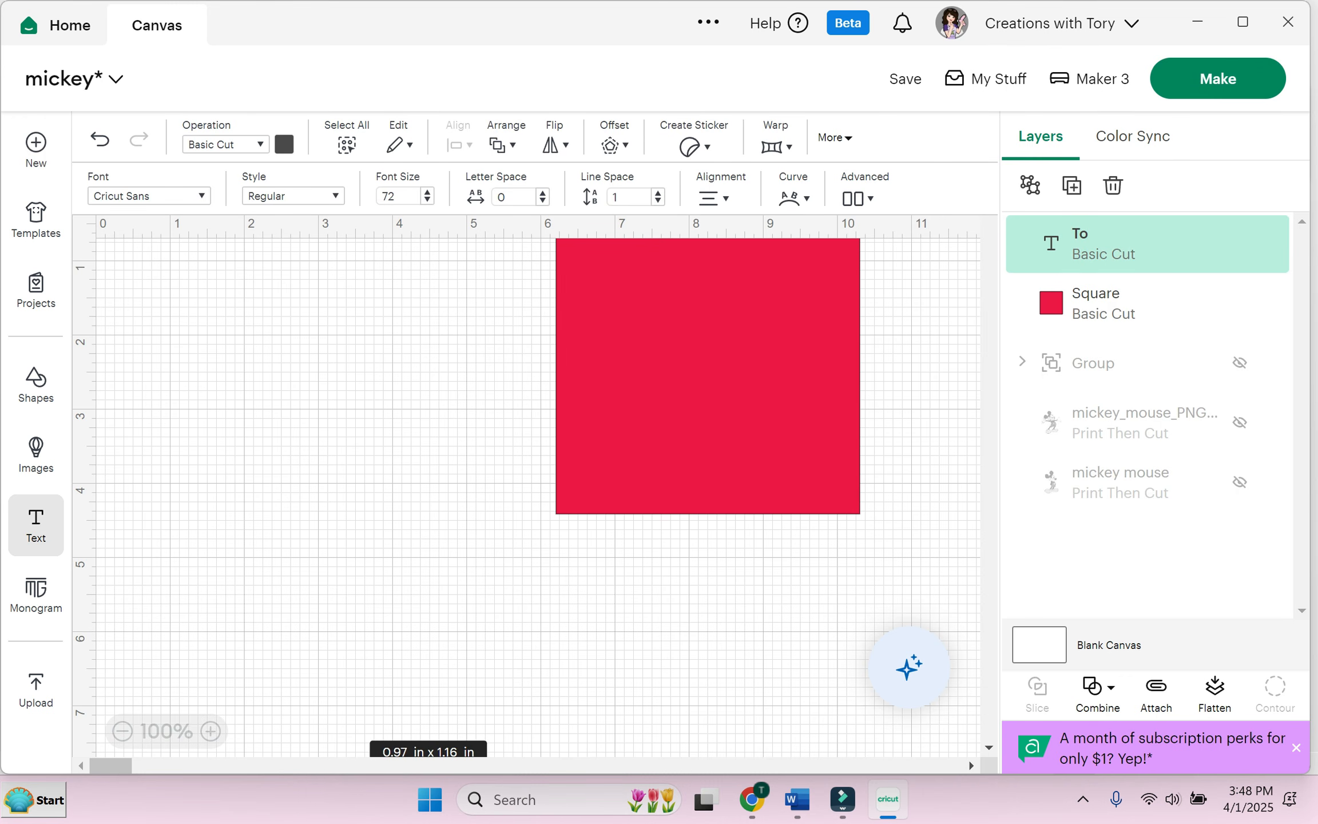
type("ry")
left_click(122, 731)
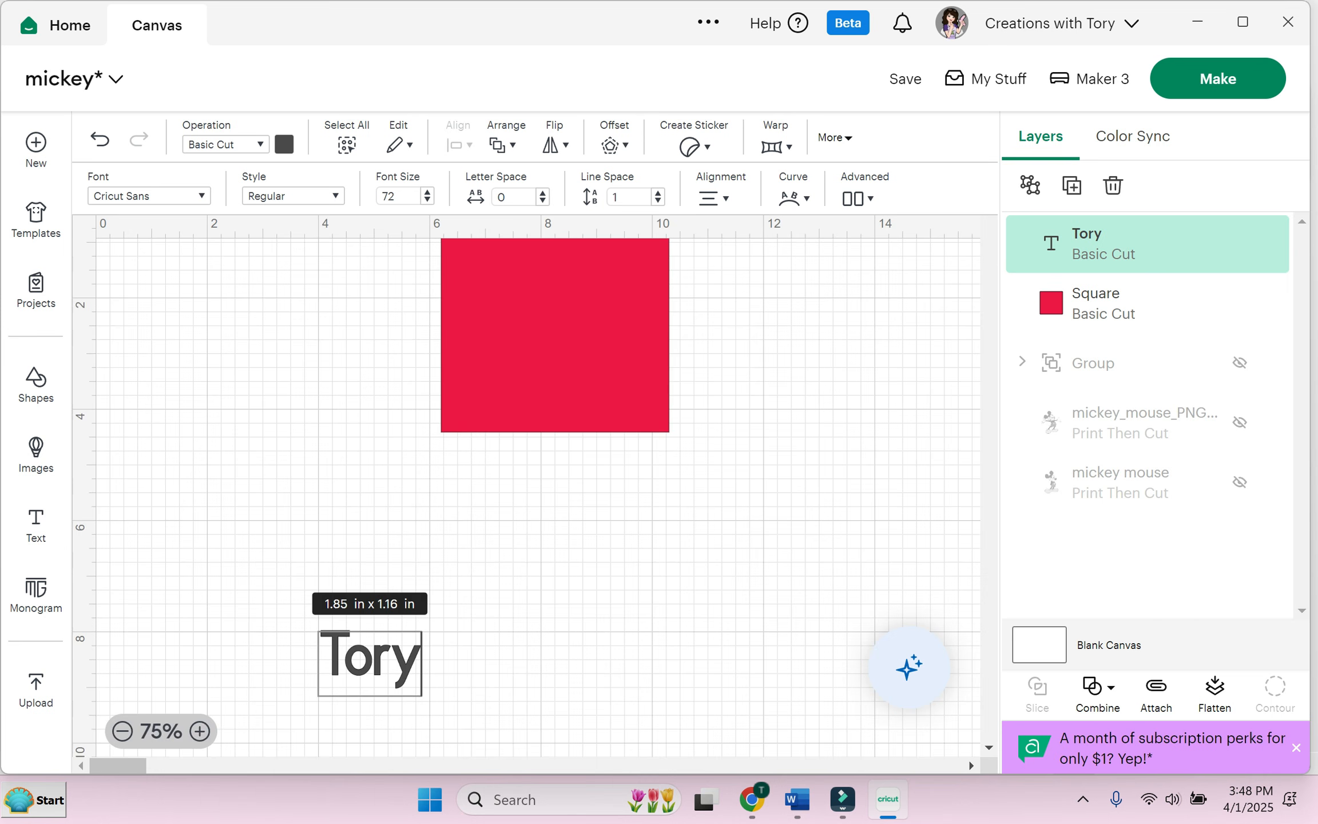
left_click(372, 661)
left_click(486, 601)
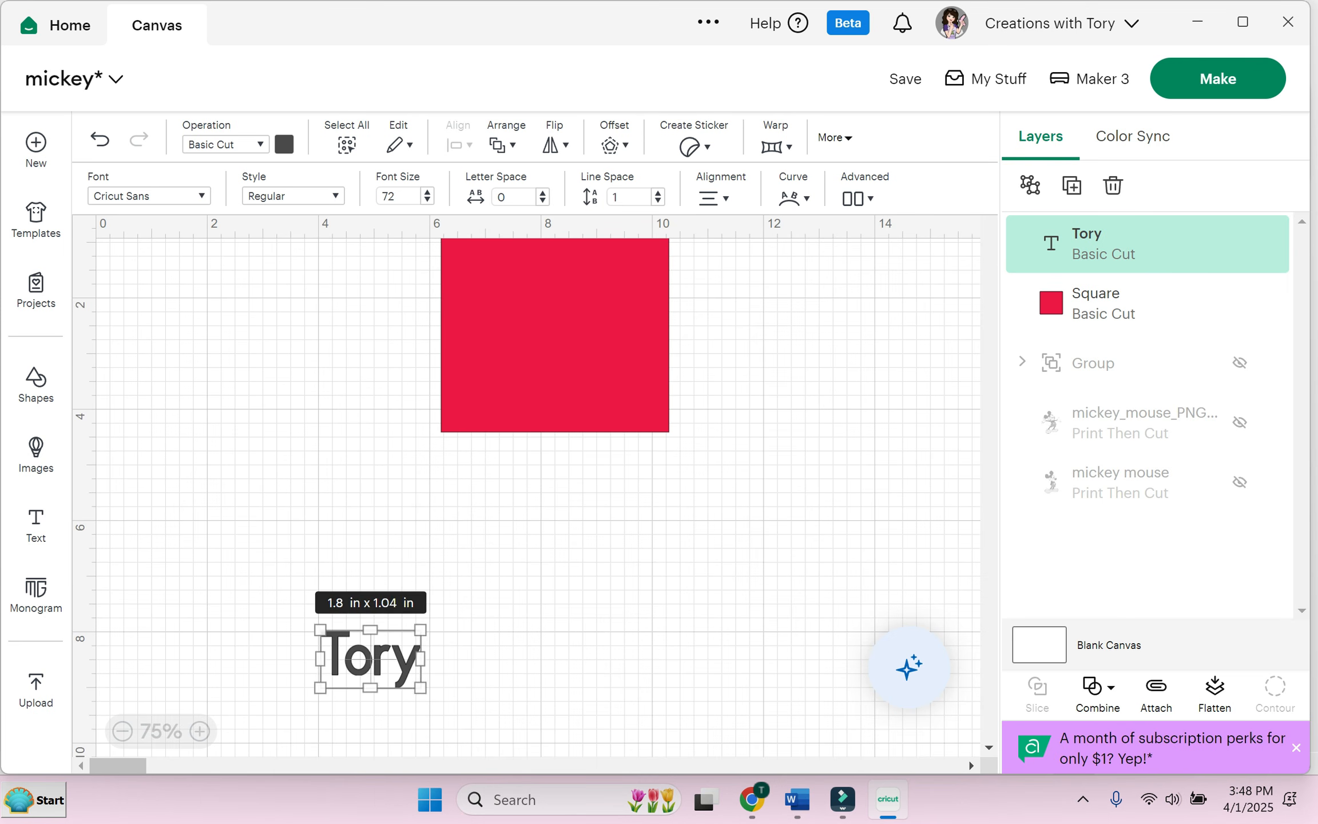
left_click_drag(370, 658, 332, 345)
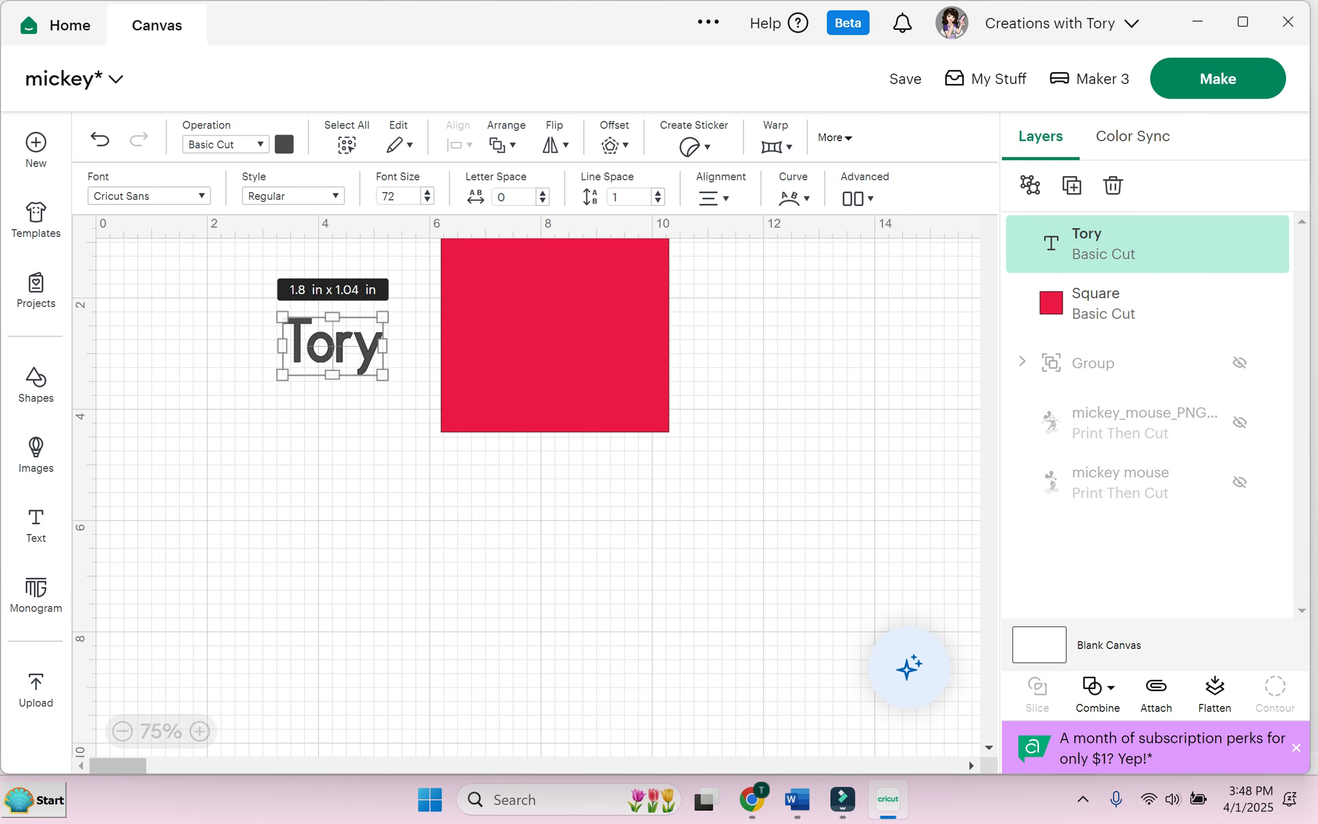
left_click(200, 732)
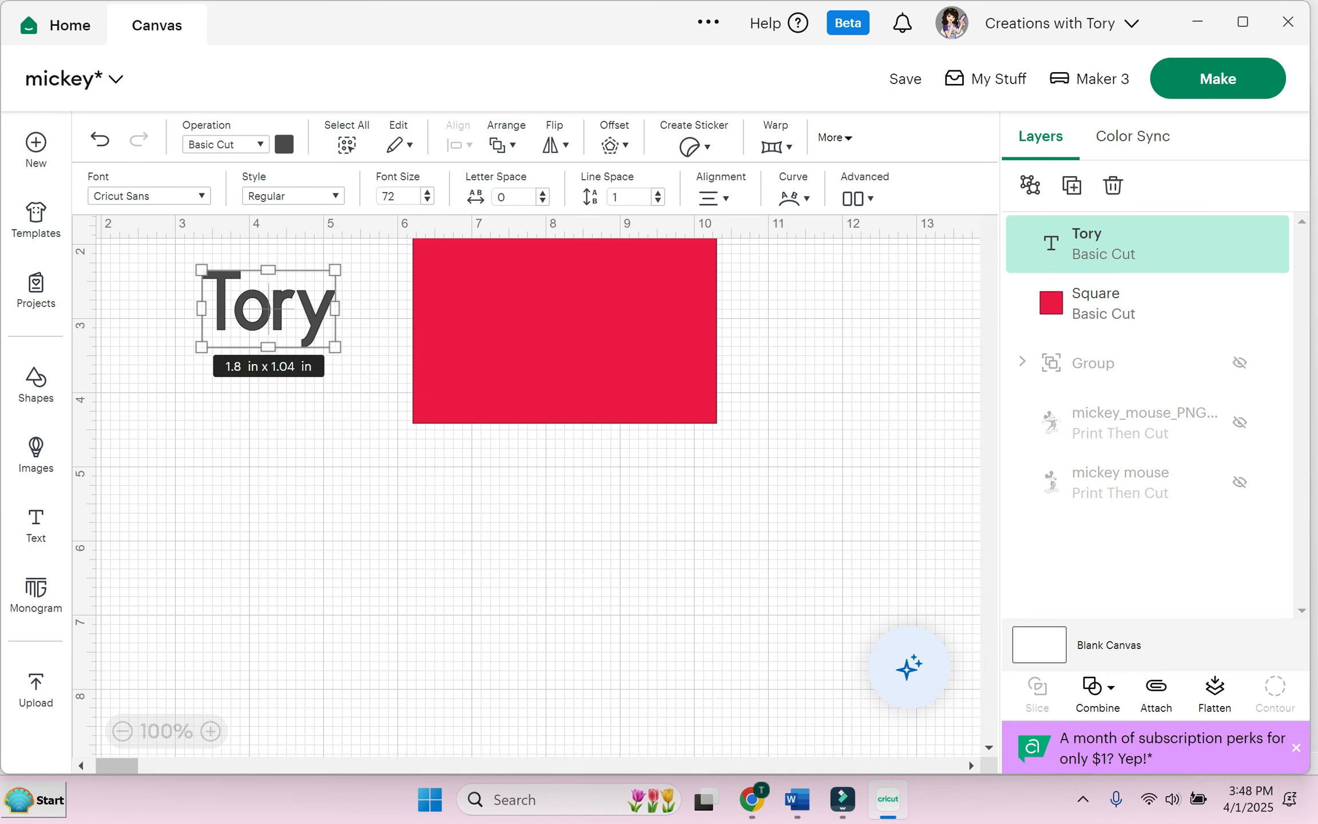
Step: Move the square down, make the name text black, and enlarge it to 3.17 by 1.83 inches
left_click_drag(564, 332, 571, 500)
left_click_drag(269, 309, 280, 447)
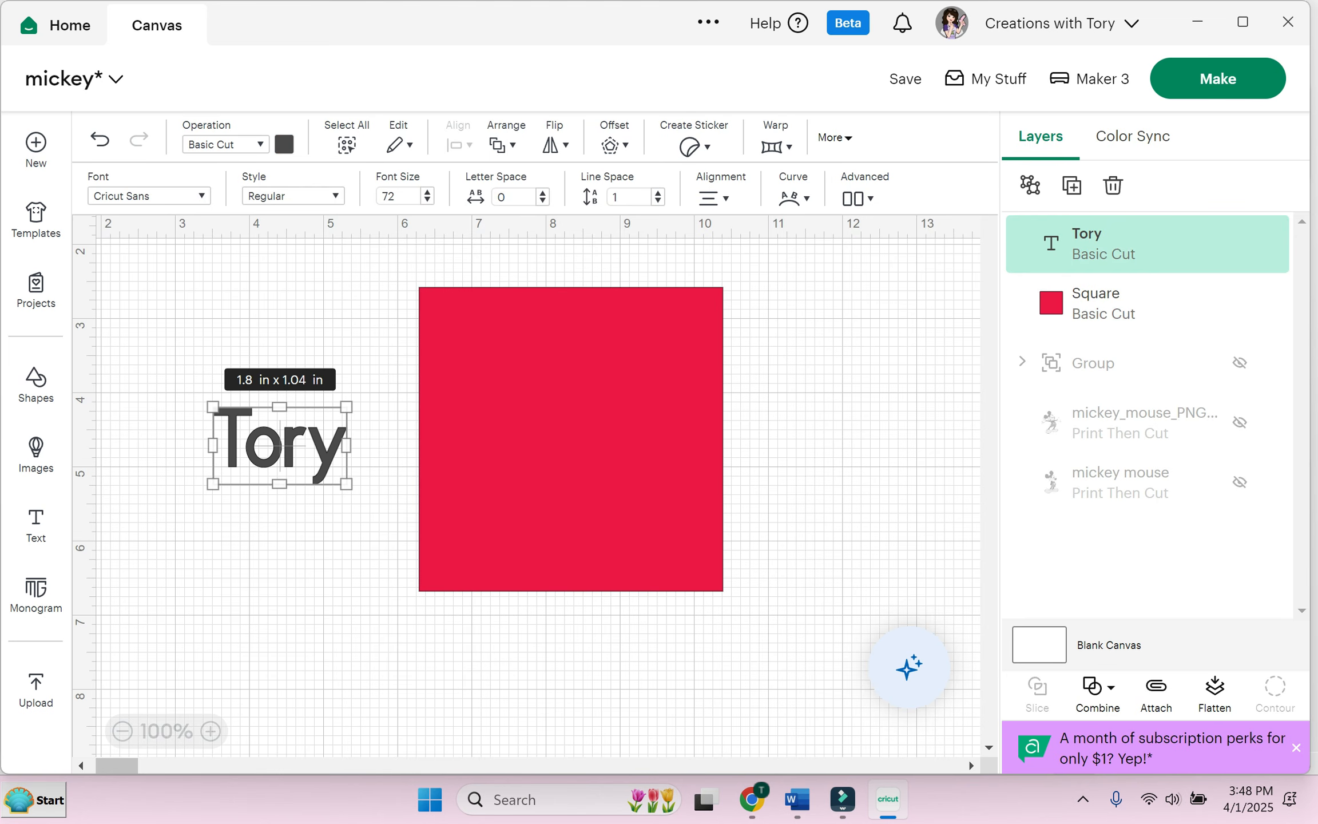
left_click(284, 144)
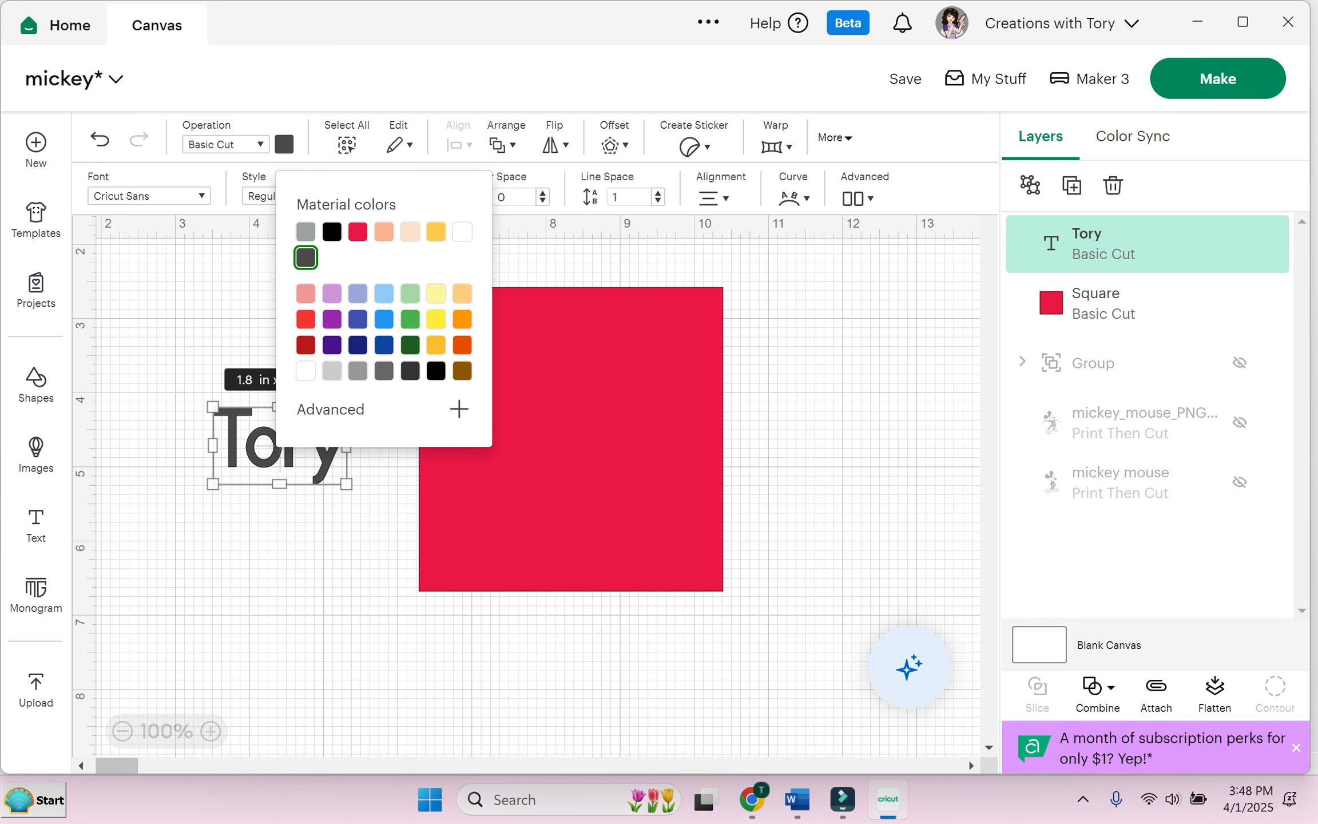
left_click(332, 231)
left_click(229, 321)
left_click(280, 446)
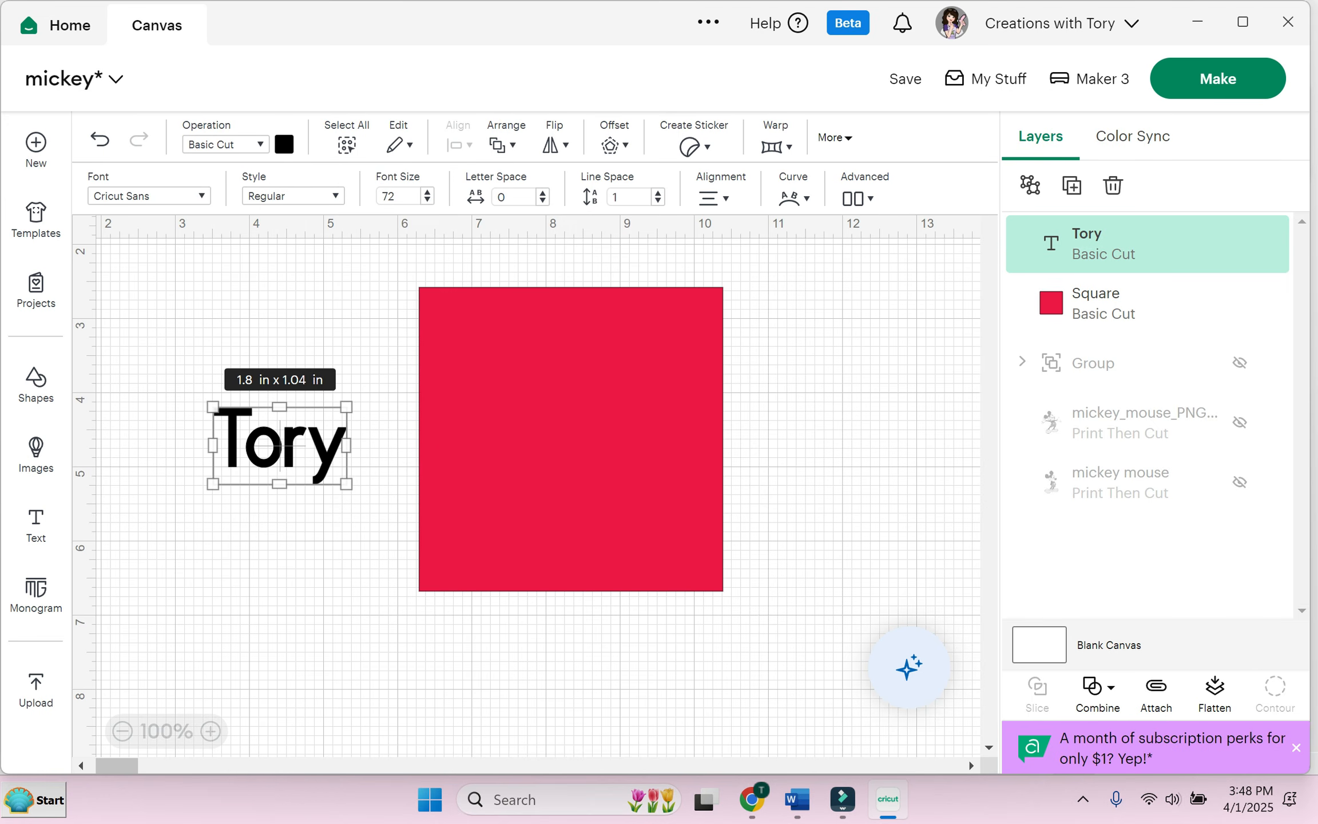
left_click_drag(346, 484, 254, 446)
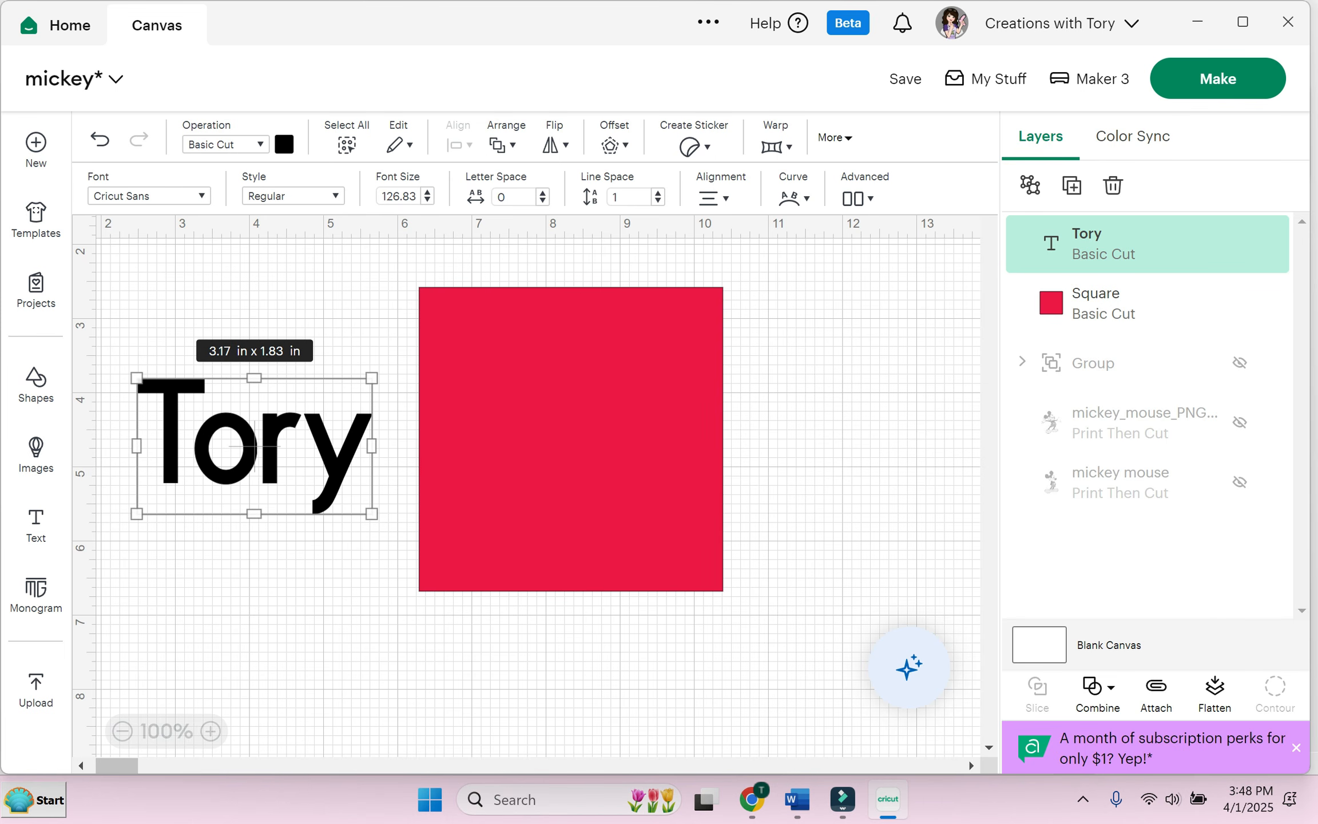
left_click(258, 309)
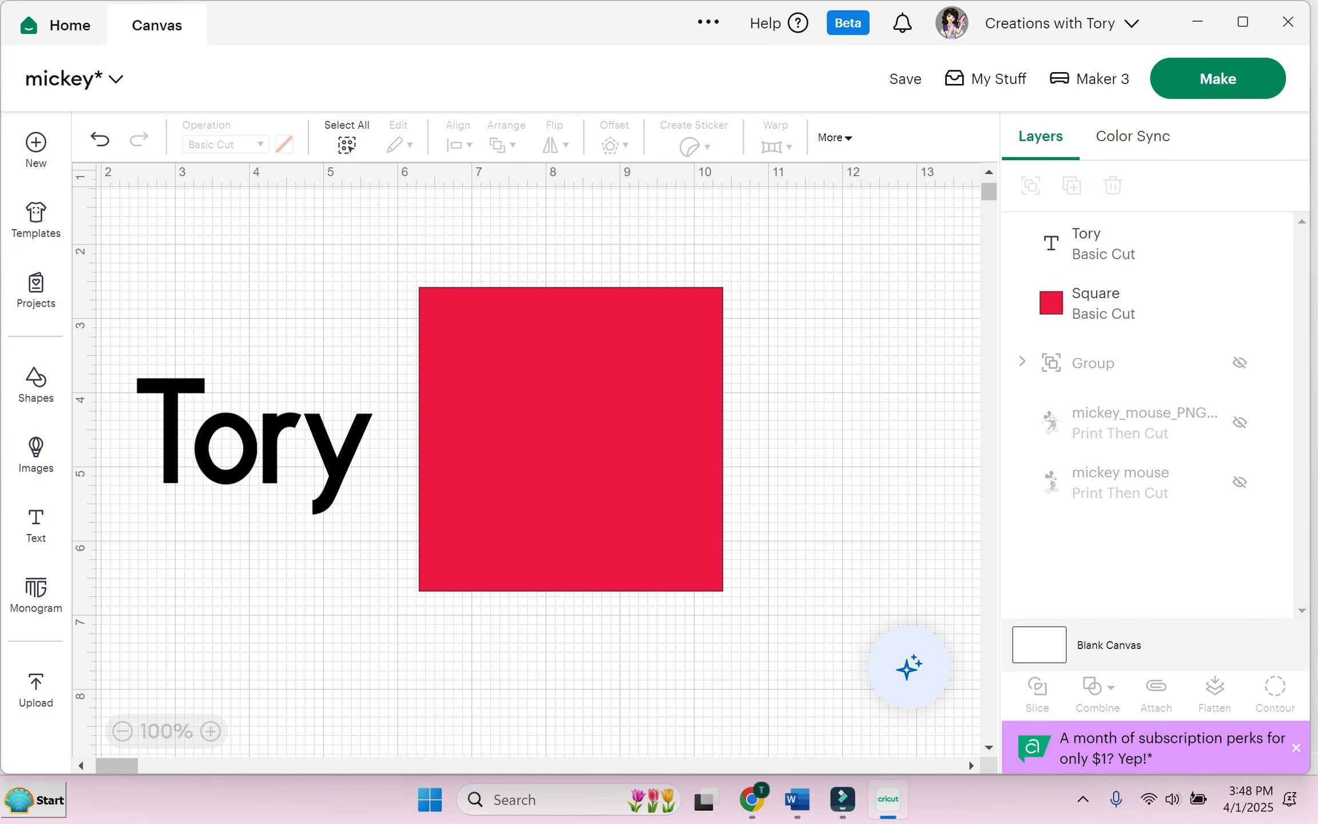
Step: Place the name text on the red square and send both one level backward
left_click_drag(255, 441, 570, 442)
left_click(813, 435)
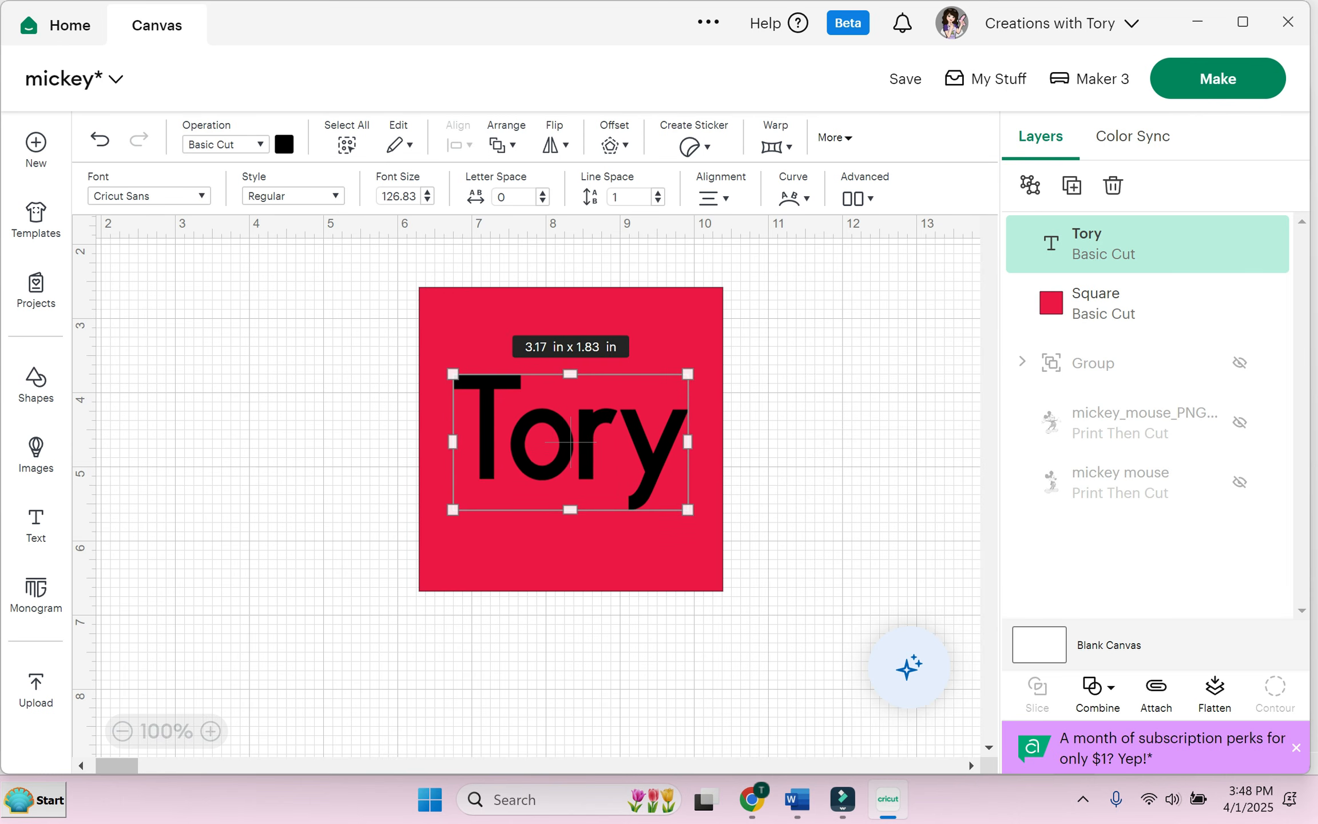
left_click_drag(348, 277, 728, 597)
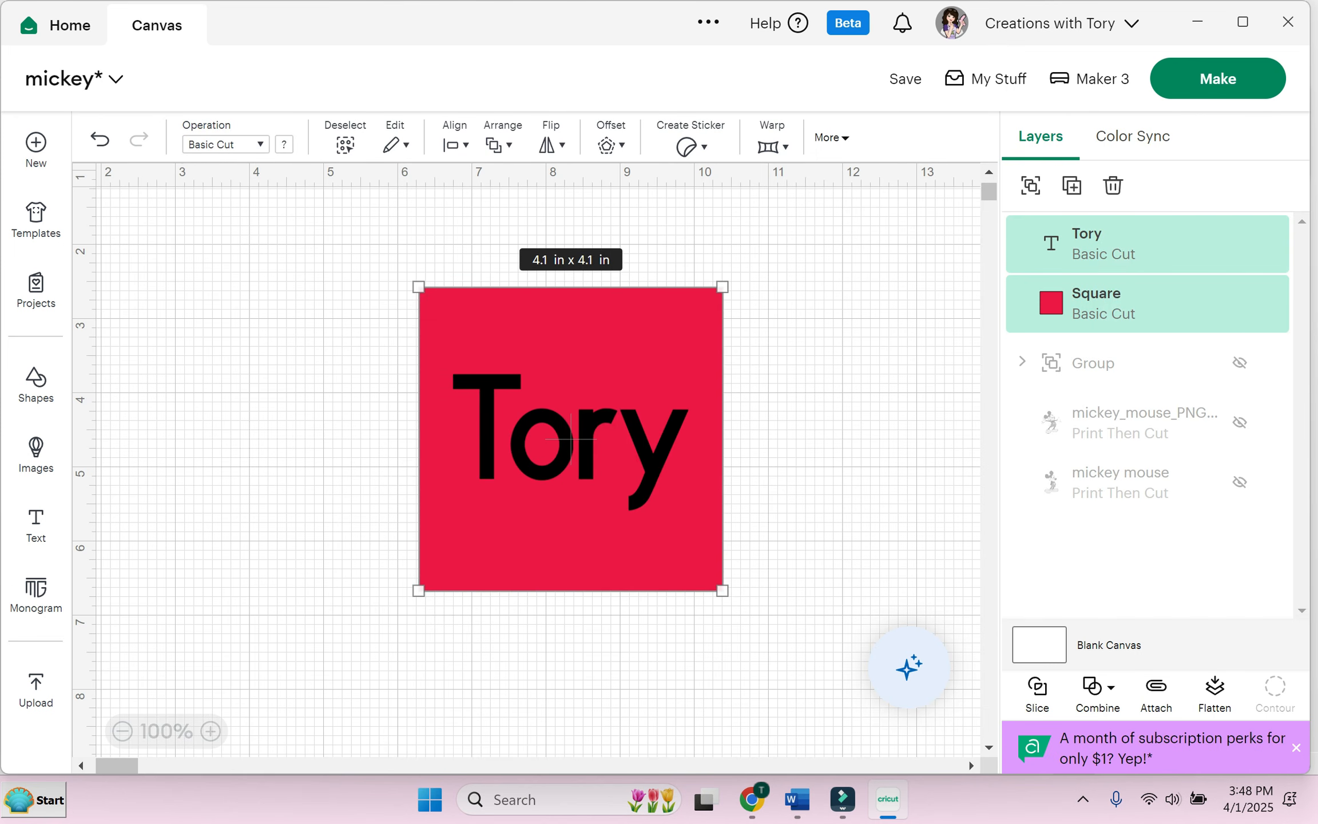
left_click(498, 144)
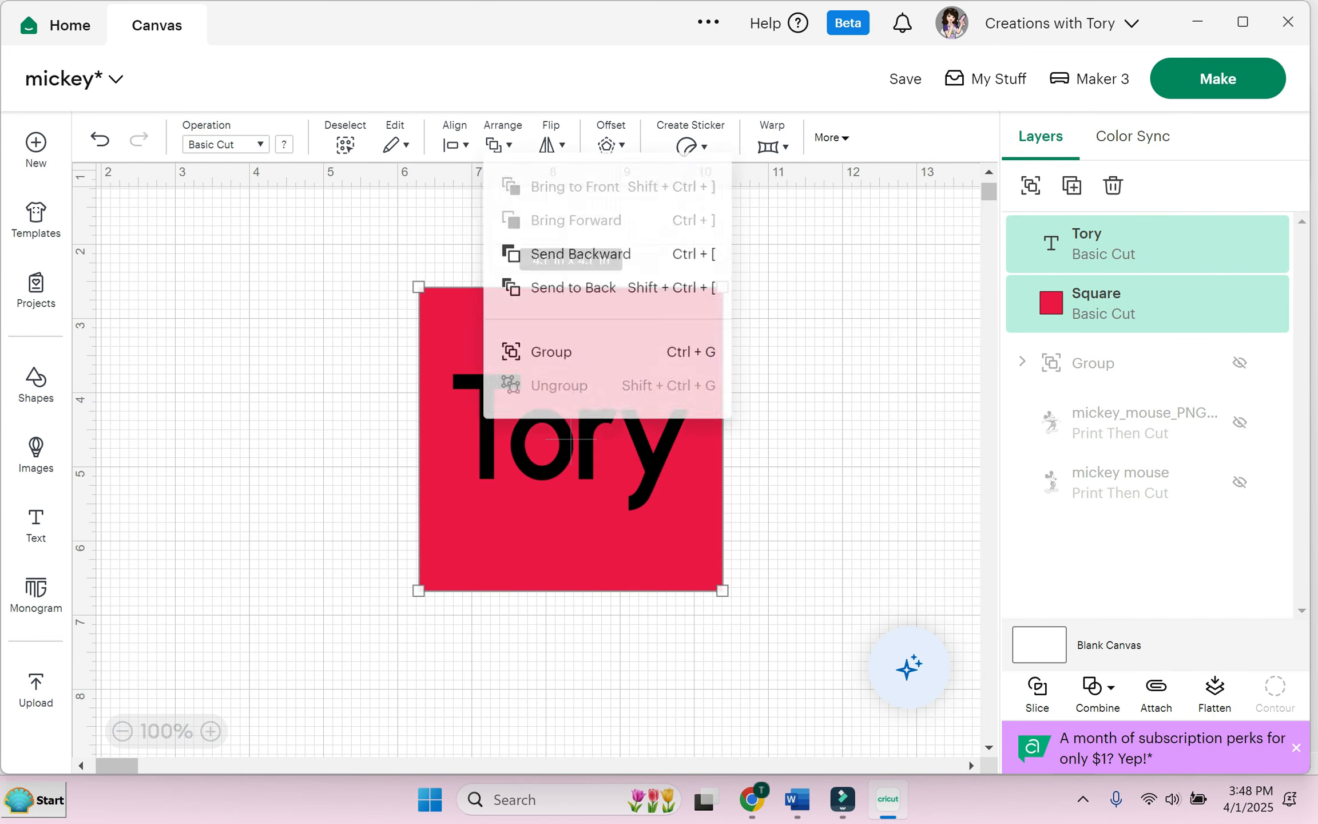
left_click(572, 258)
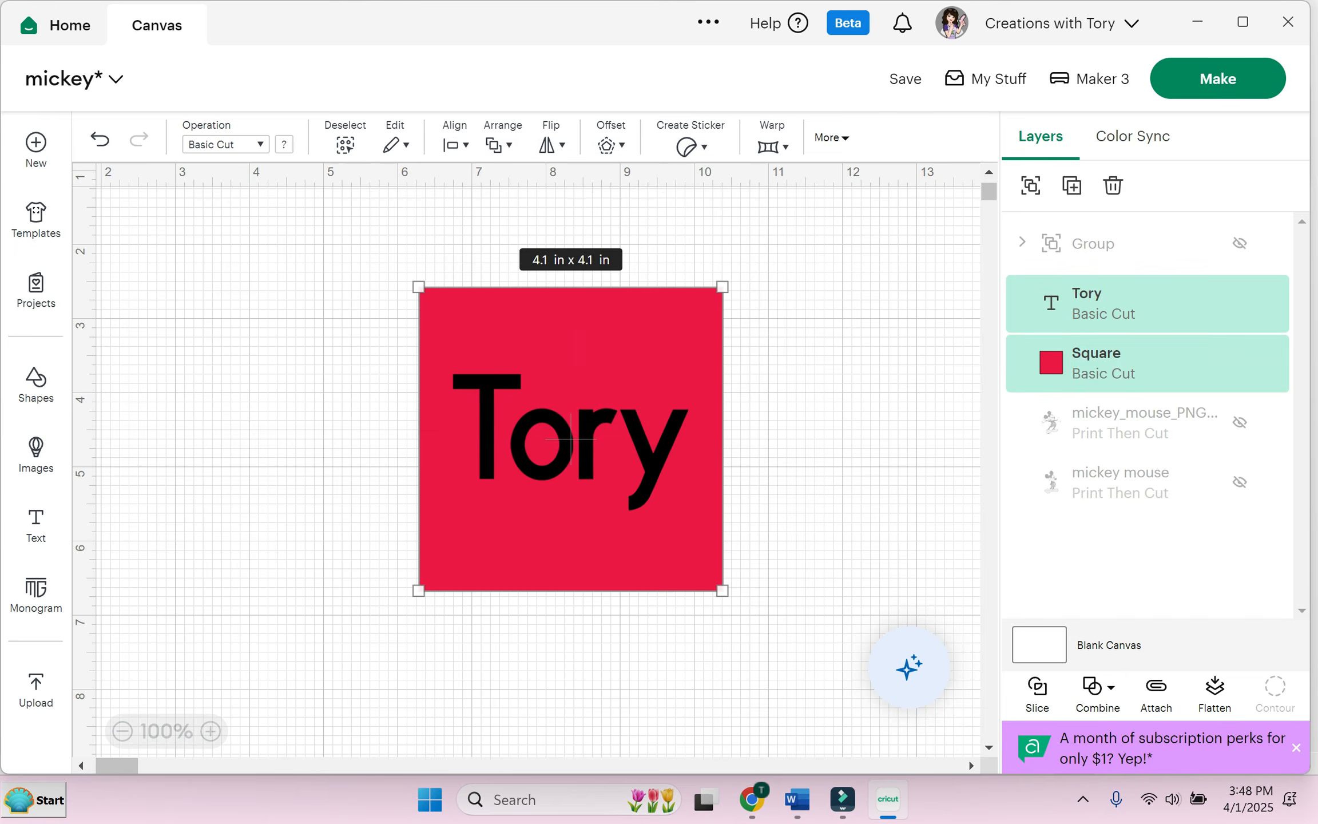
Step: Send the text and square to the back, bring them to the front, and nudge the text
left_click(497, 144)
left_click(572, 291)
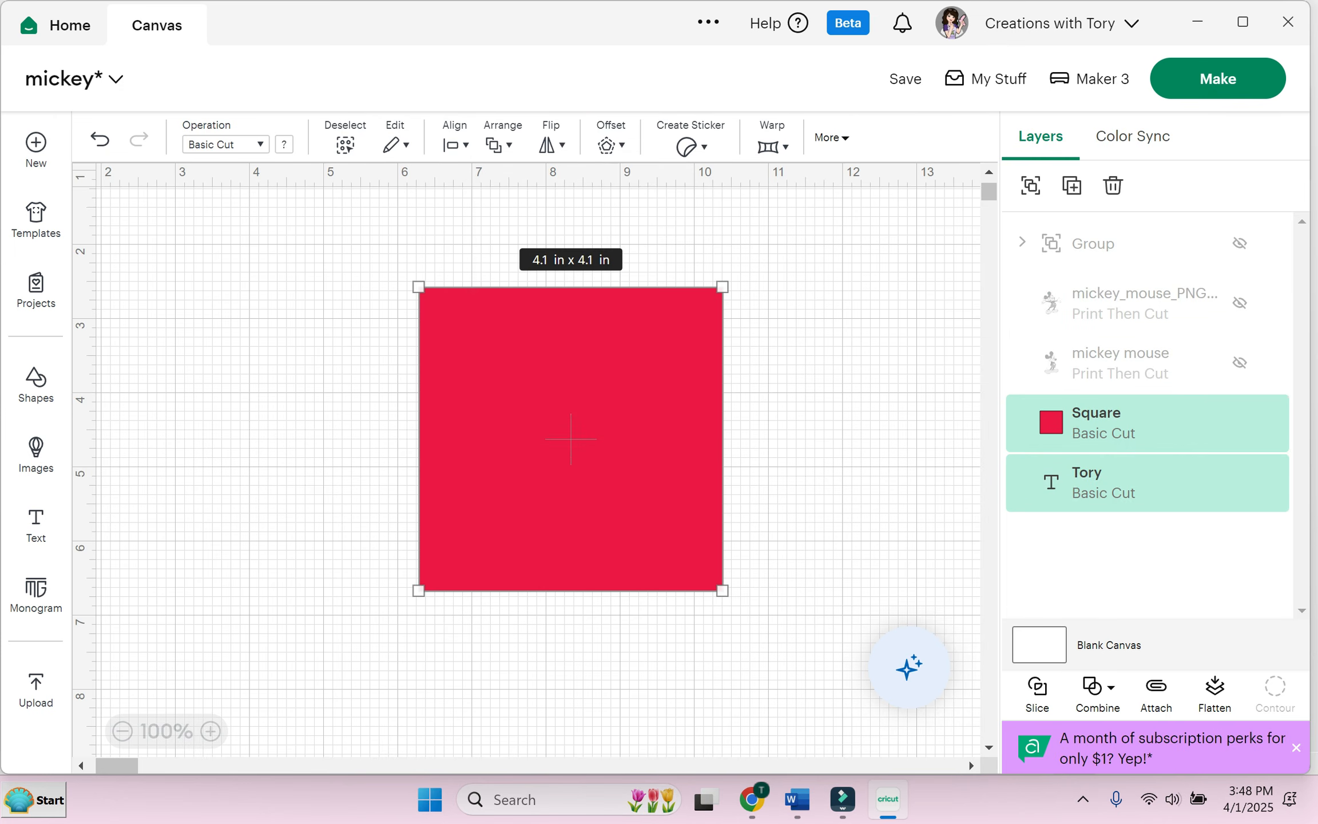
left_click(498, 144)
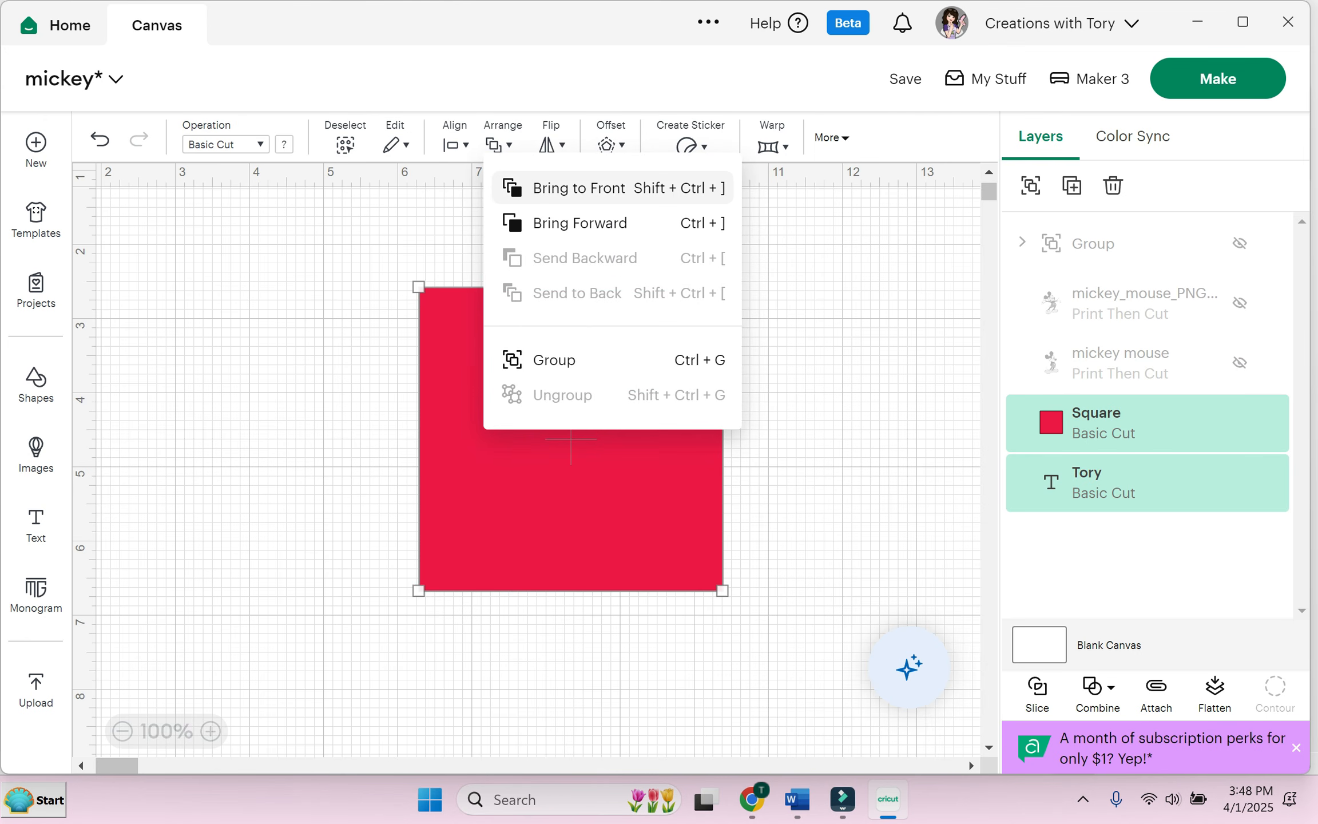
left_click(578, 188)
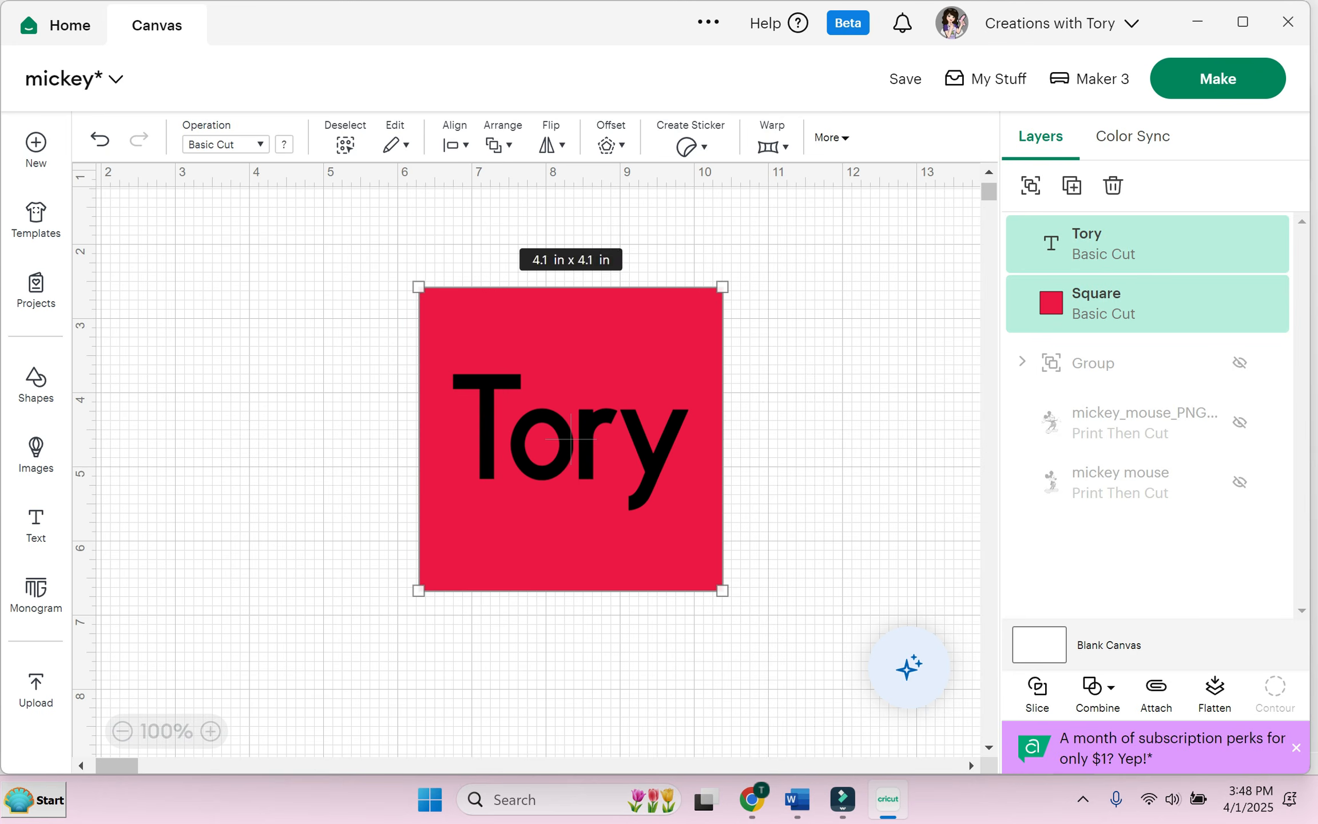
left_click(570, 440)
mouse_move(568, 443)
left_mouse_down()
mouse_move(572, 421)
mouse_move(567, 441)
mouse_move(750, 438)
mouse_move(567, 425)
mouse_move(572, 450)
mouse_move(556, 422)
mouse_move(571, 424)
mouse_move(554, 426)
mouse_move(572, 432)
left_mouse_up()
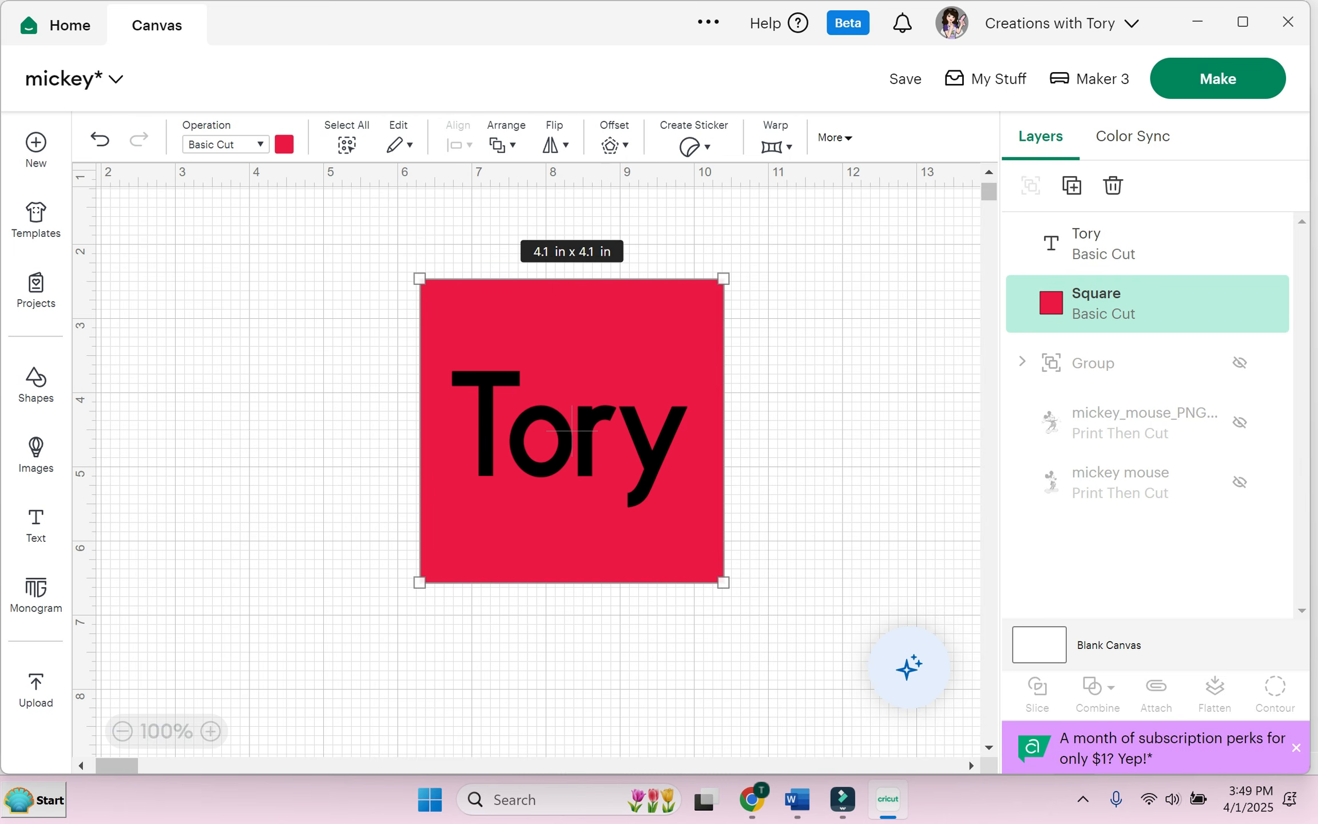
Step: Reorder again so the text sits in front, then select both and Slice
key("ctrl+a")
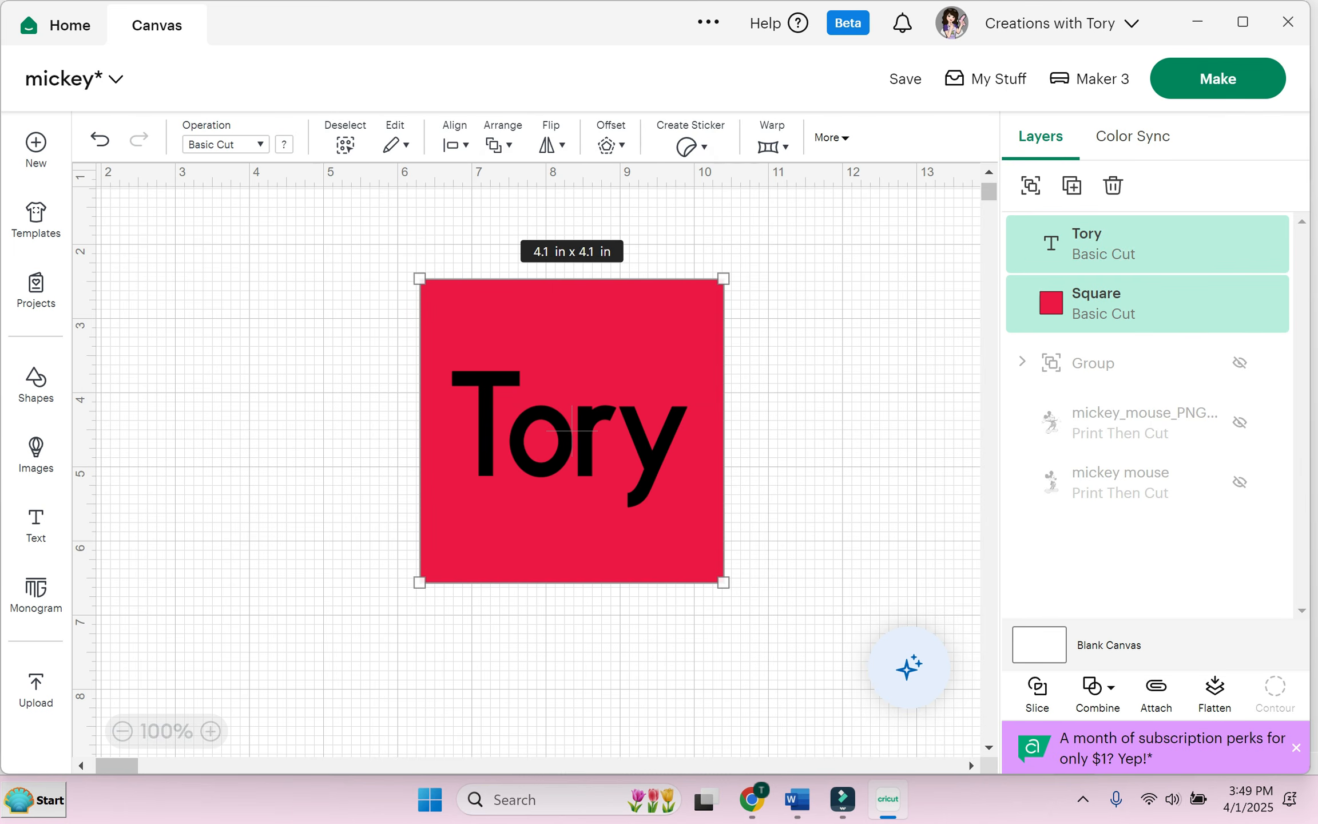
left_click(497, 145)
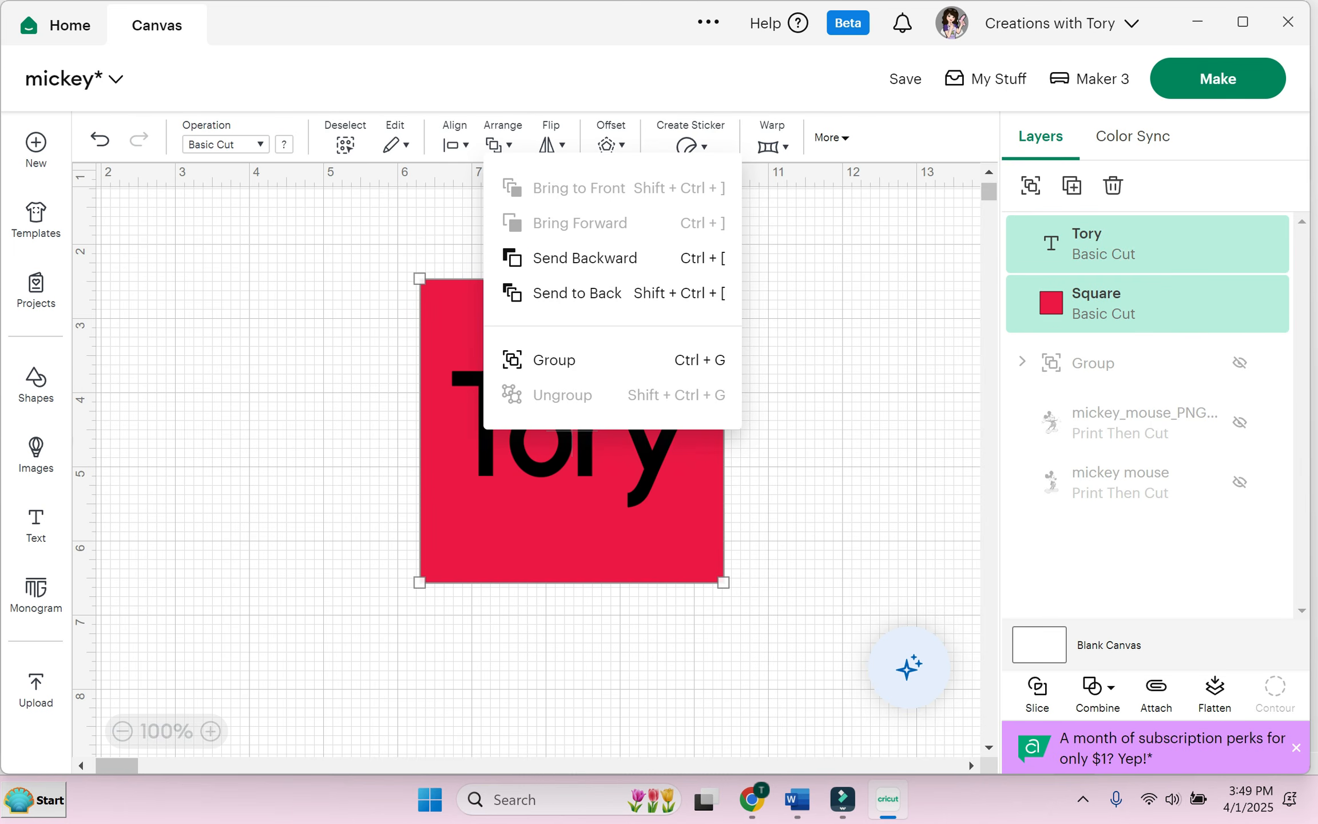
left_click(576, 293)
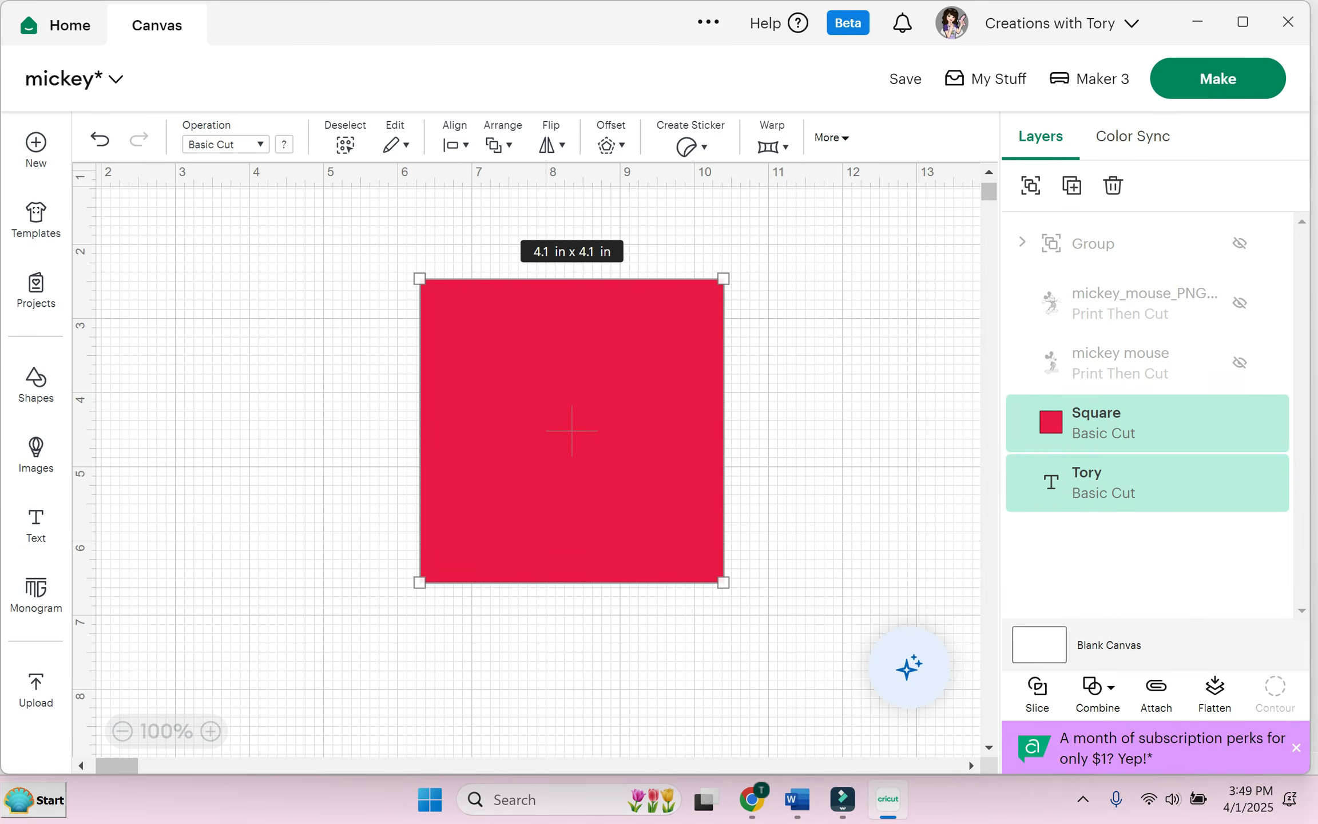
left_click(498, 144)
left_click(572, 292)
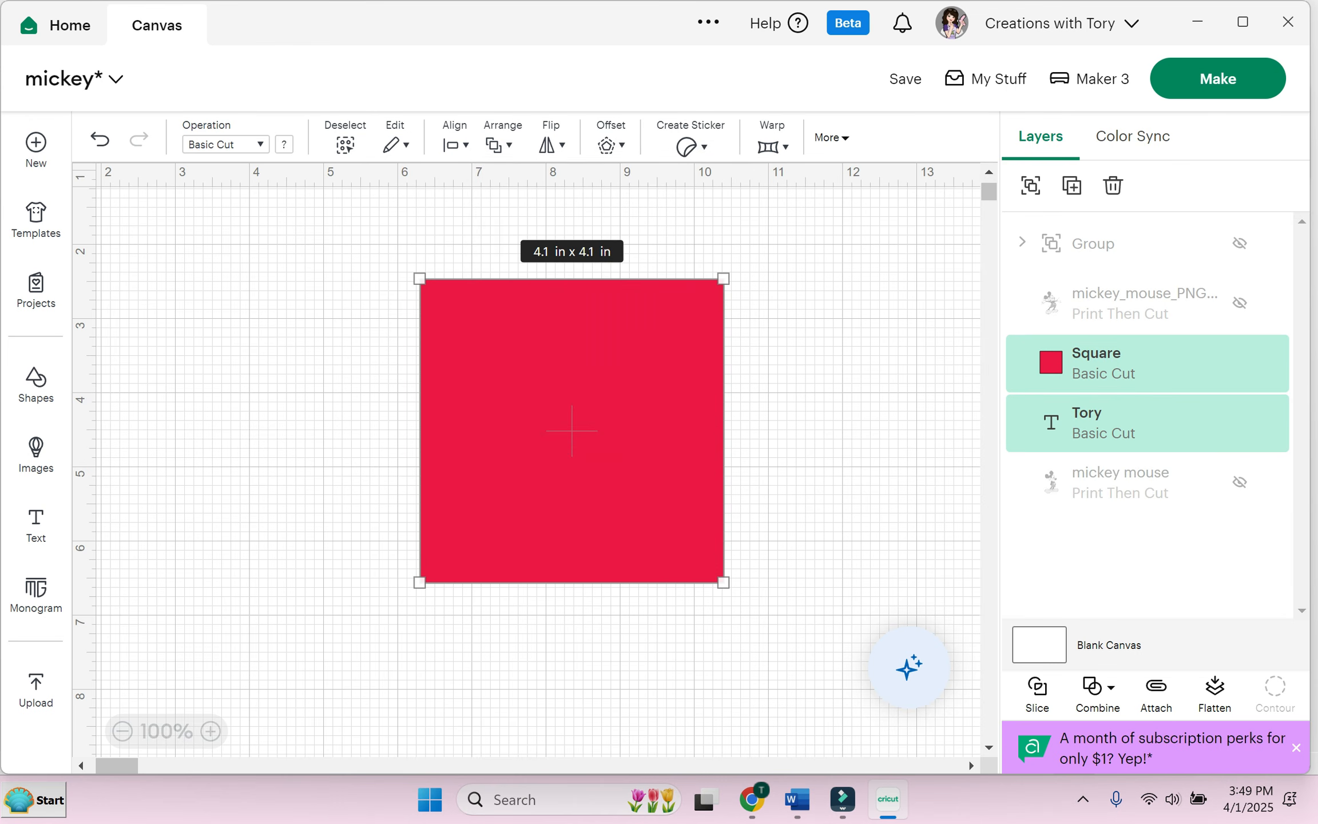
left_click(498, 144)
left_click(579, 188)
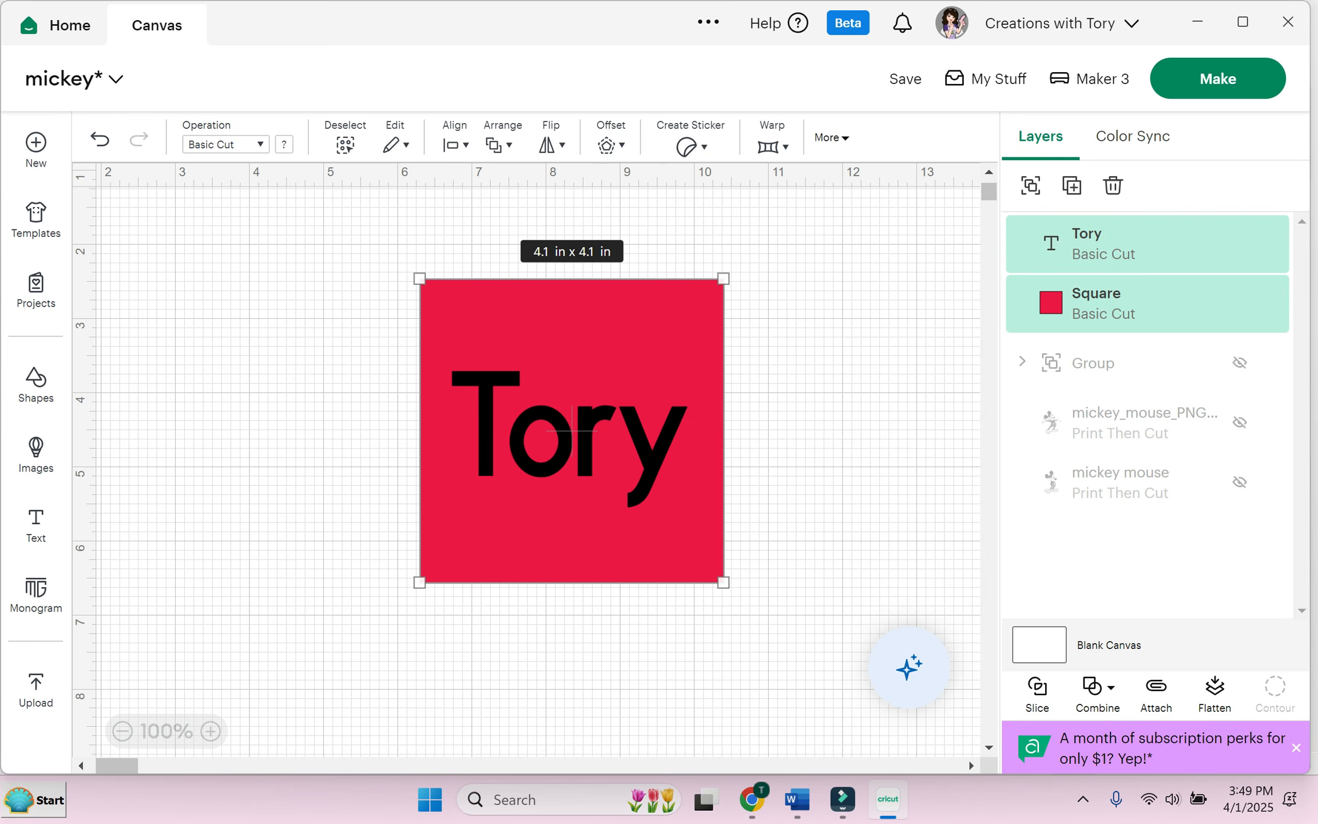
left_click(801, 269)
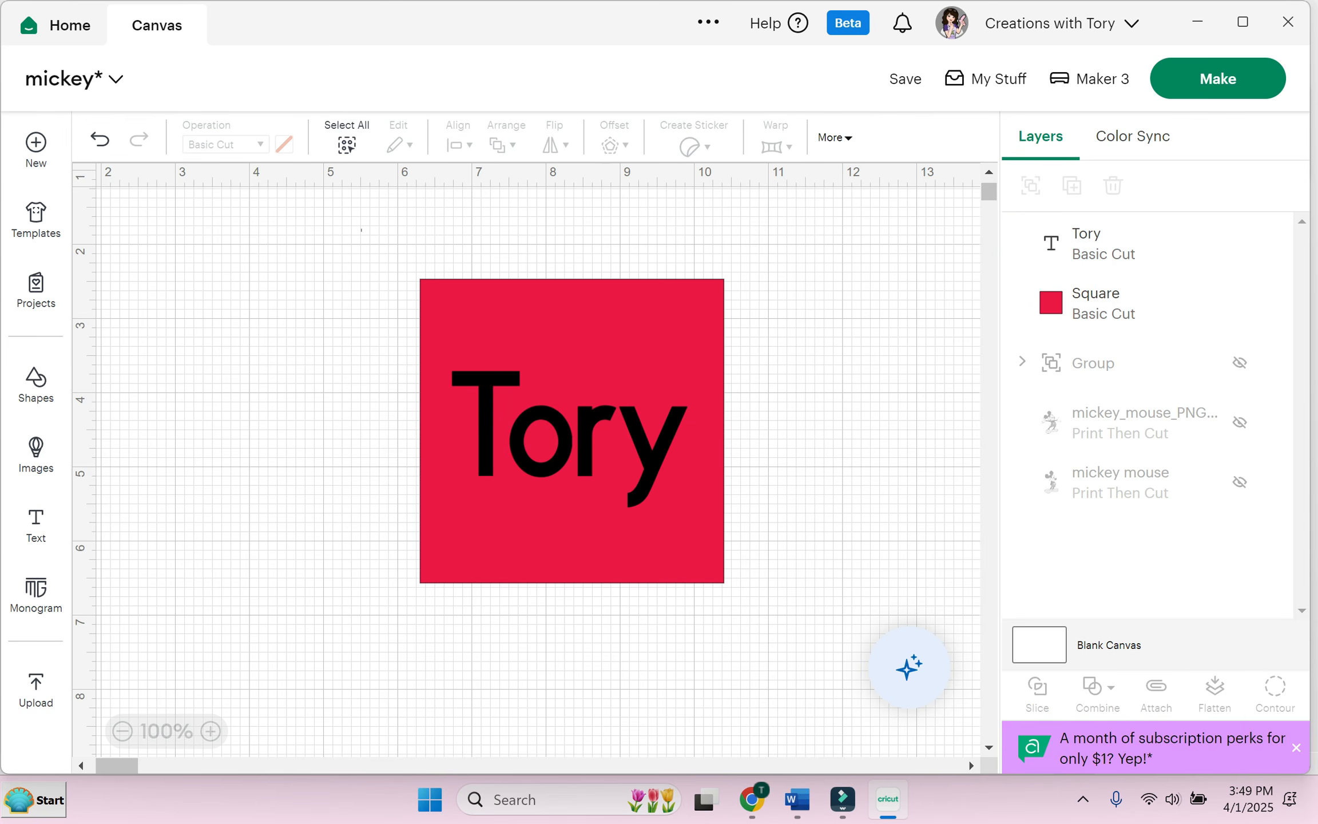
left_click_drag(361, 230, 744, 618)
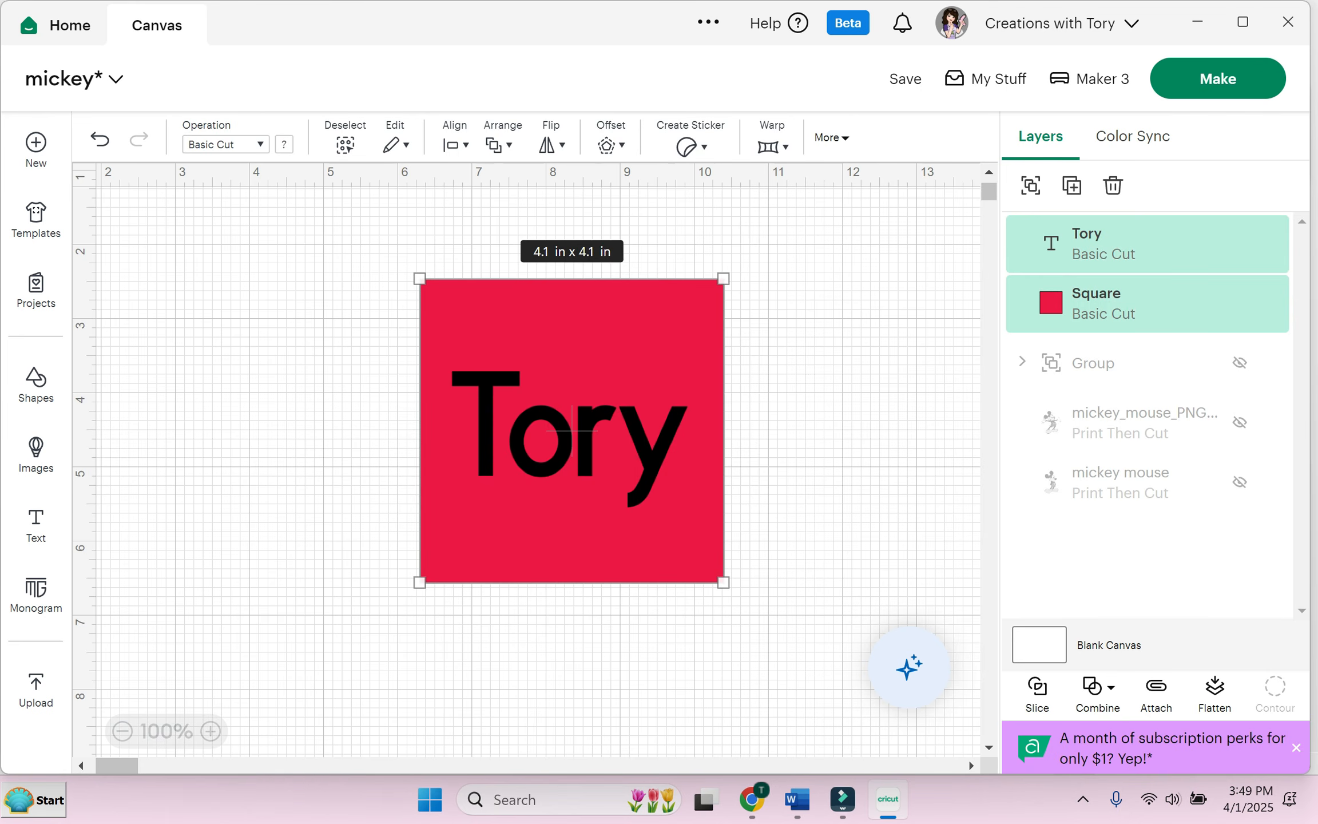
left_click(1037, 694)
Step: Spread the sliced pieces: cut-out square left and higher, black name piece to the right
left_click_drag(606, 538, 360, 531)
left_click_drag(595, 435, 787, 359)
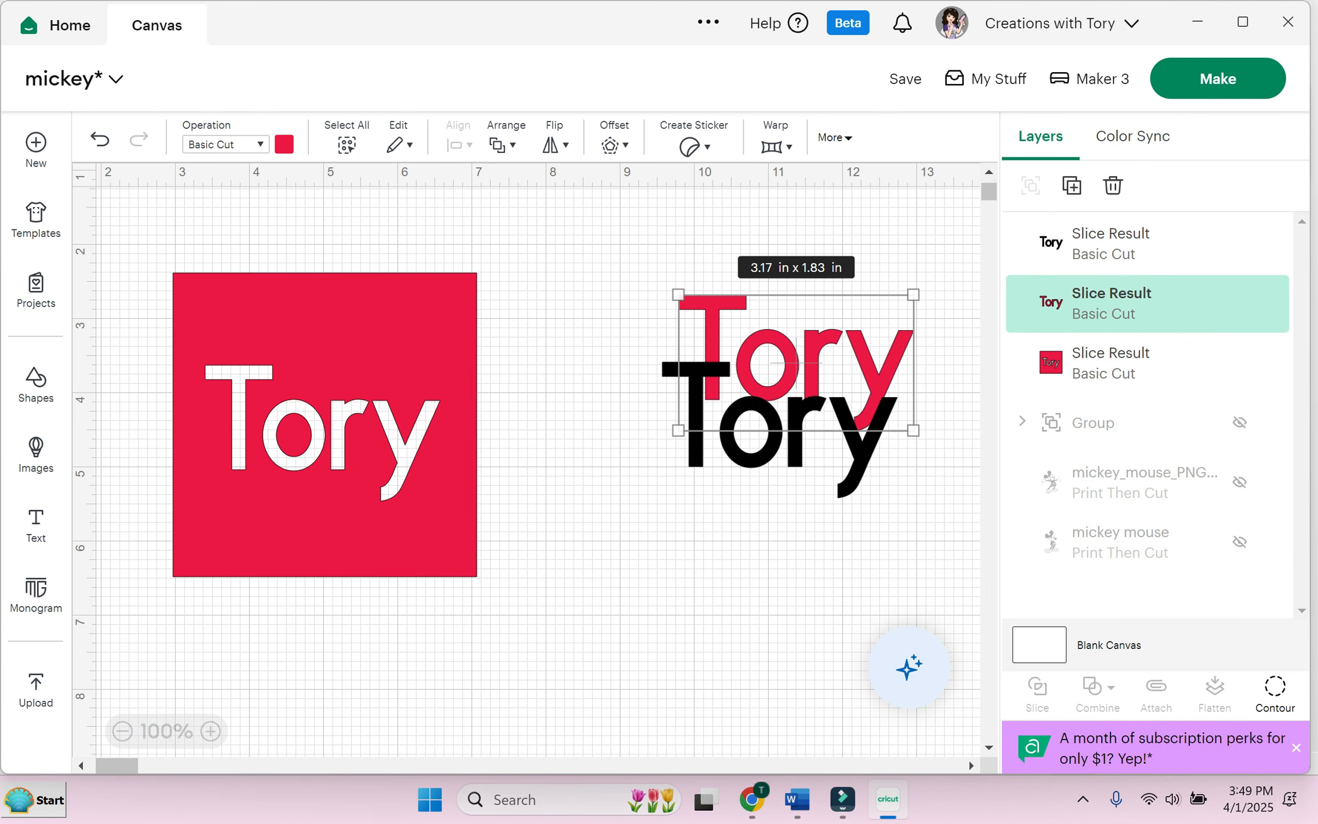
left_click_drag(325, 423, 407, 413)
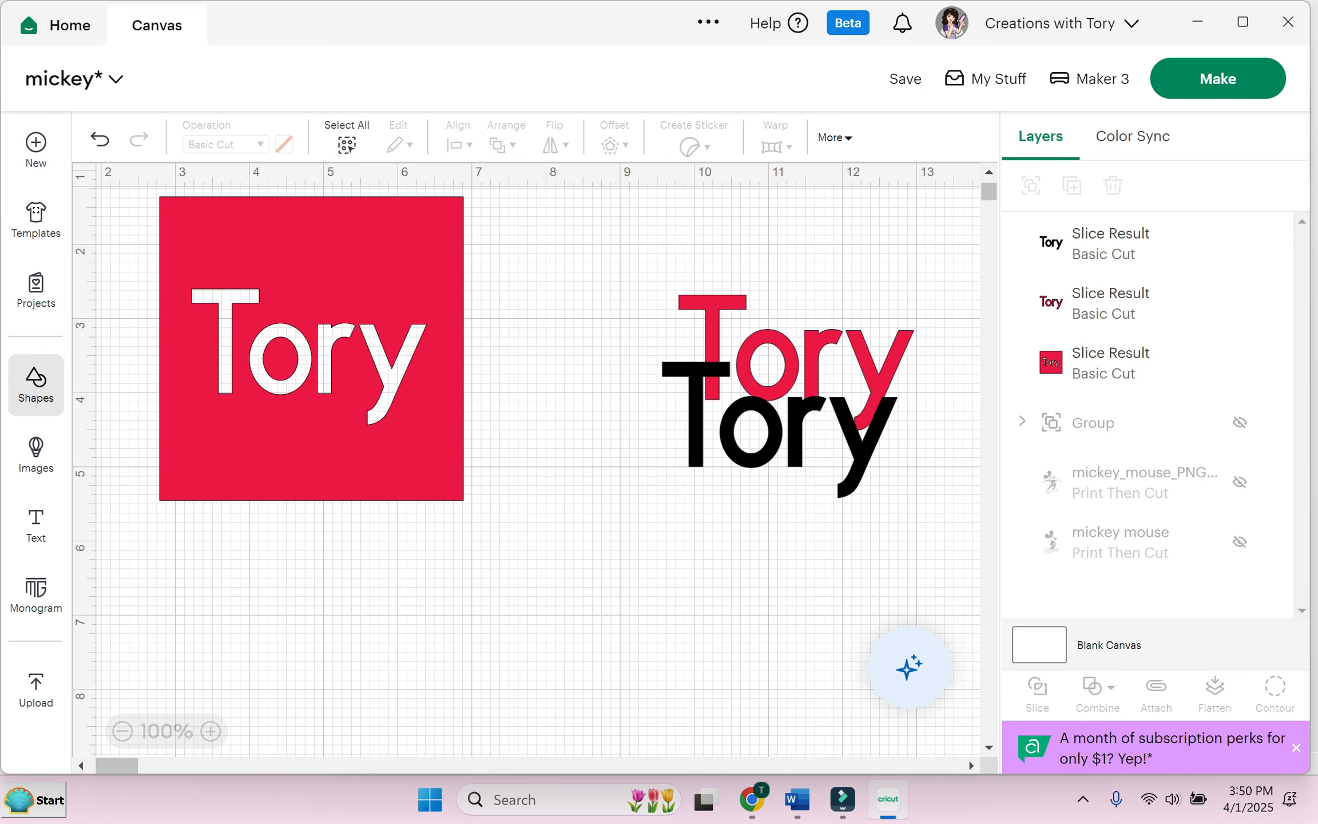
left_click(35, 384)
Step: Insert a black circle from Shapes and arrange it beside the cut-out red square
left_click(195, 434)
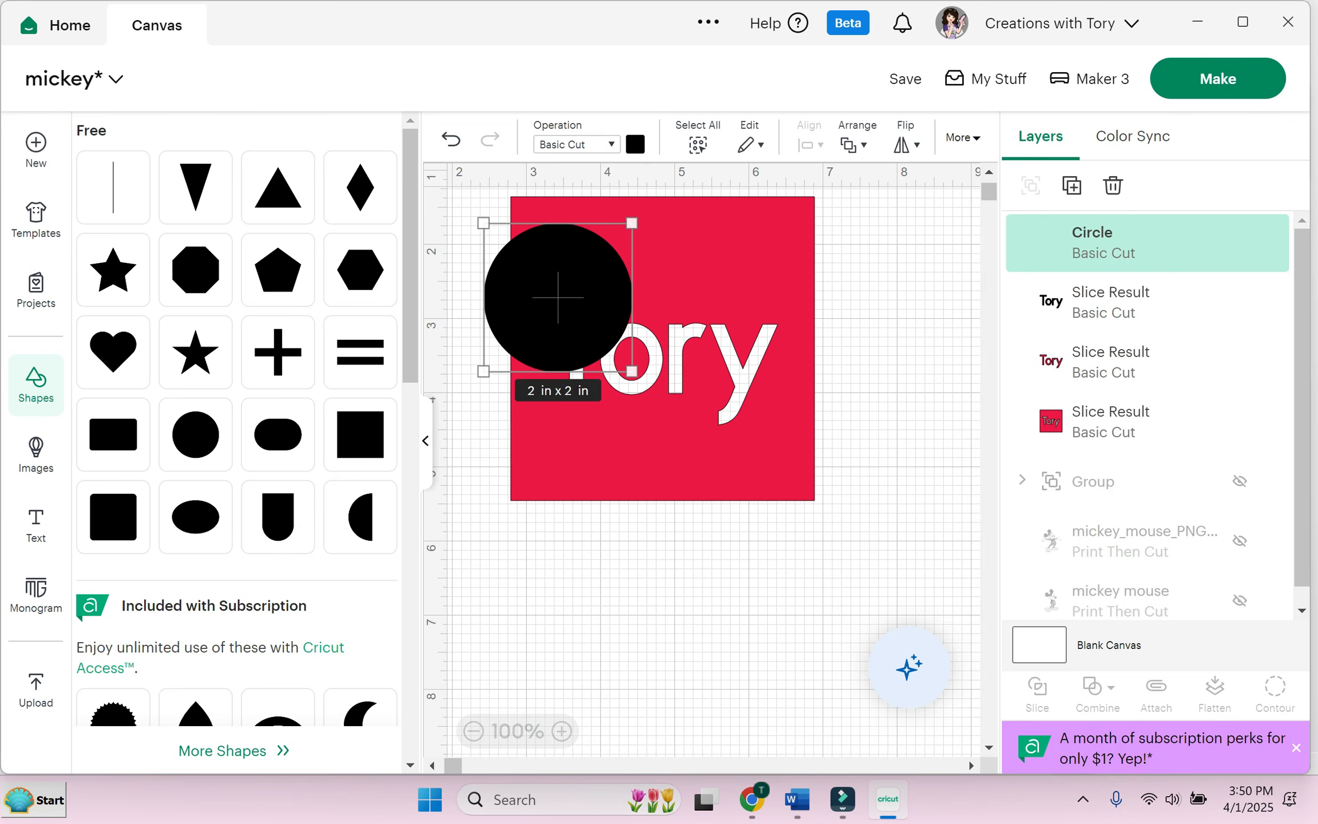
left_click(618, 578)
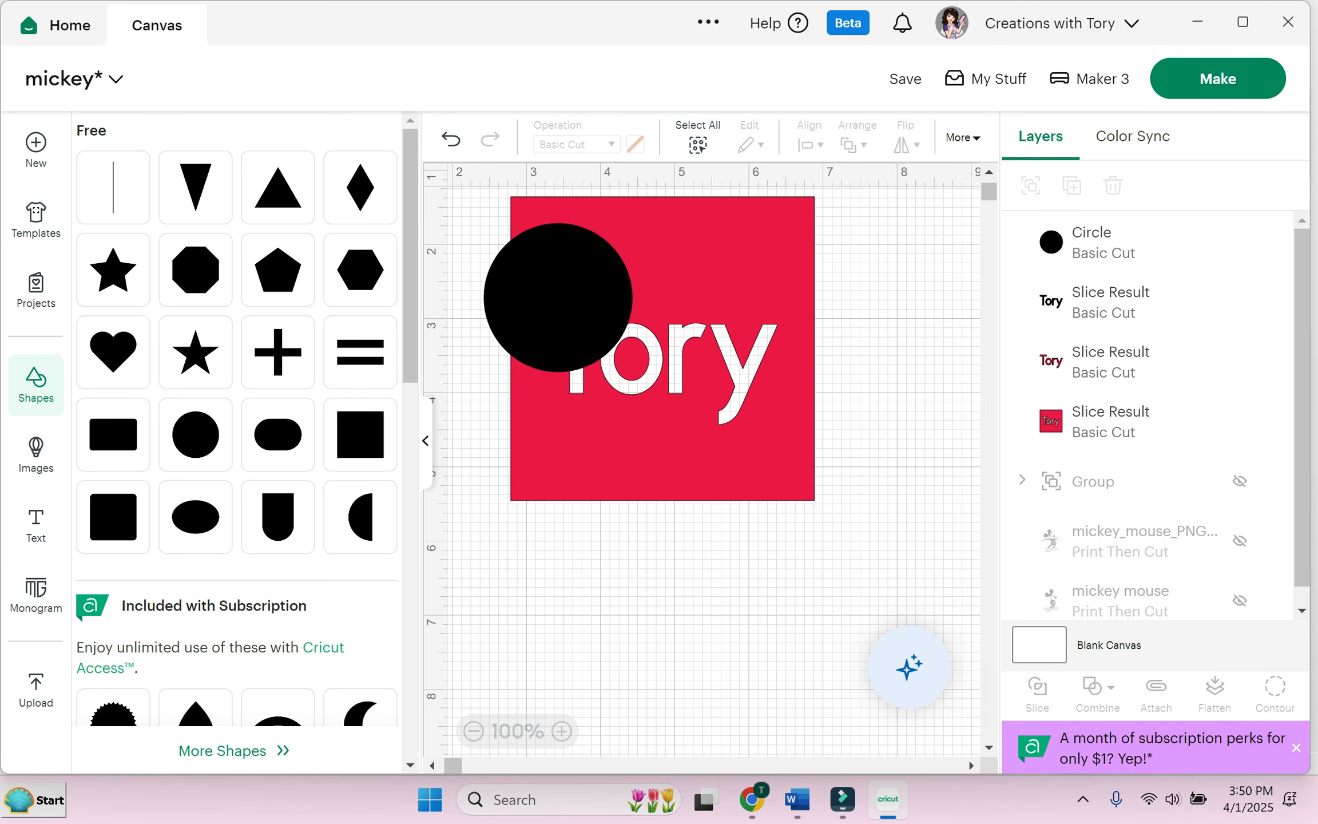
left_click(426, 440)
left_click_drag(207, 298, 568, 609)
left_click_drag(313, 326, 268, 316)
left_click_drag(571, 611, 538, 439)
Step: Shrink the red name piece to 1.61 by 0.93 inches, place it on the circle, and bring it forward
left_click_drag(795, 364, 776, 322)
left_click_drag(894, 254, 779, 321)
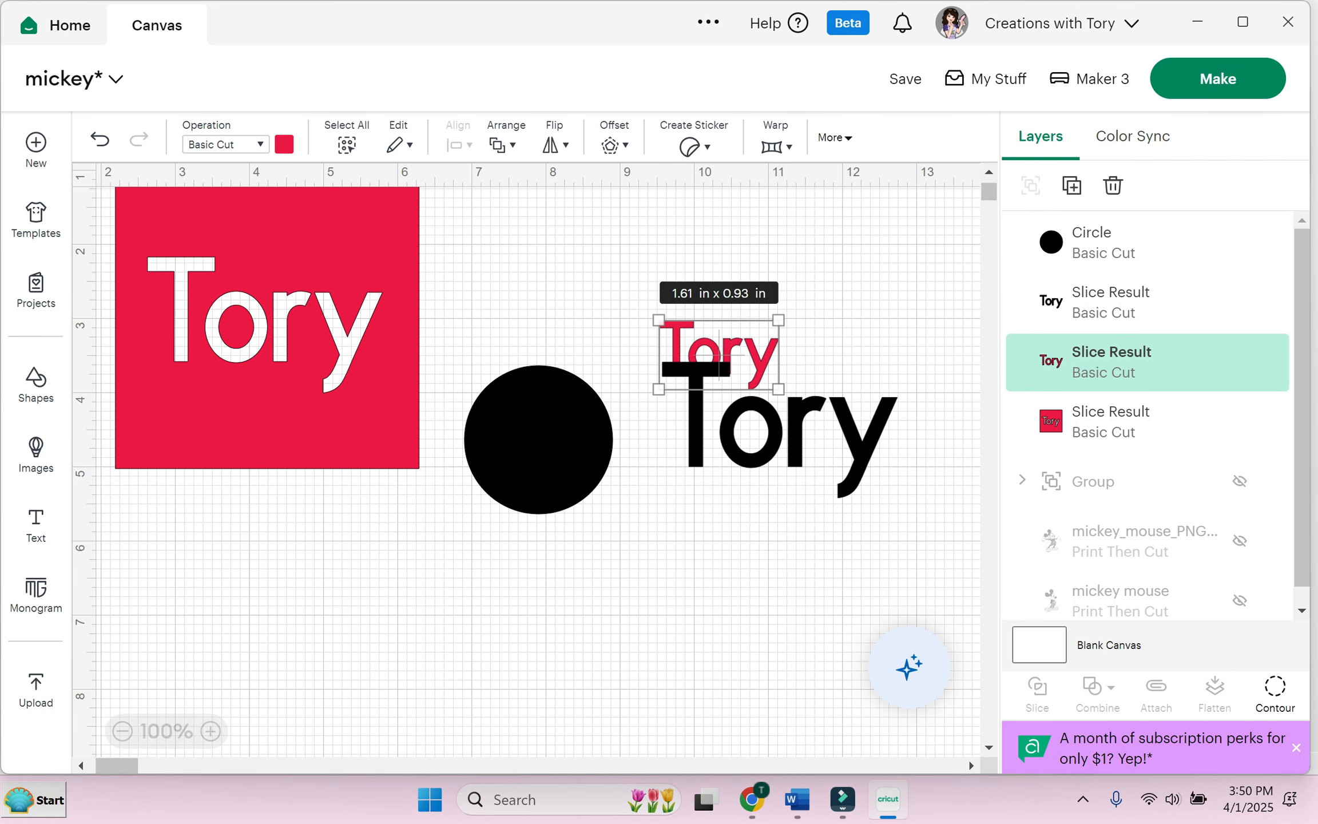
left_click_drag(719, 357, 536, 441)
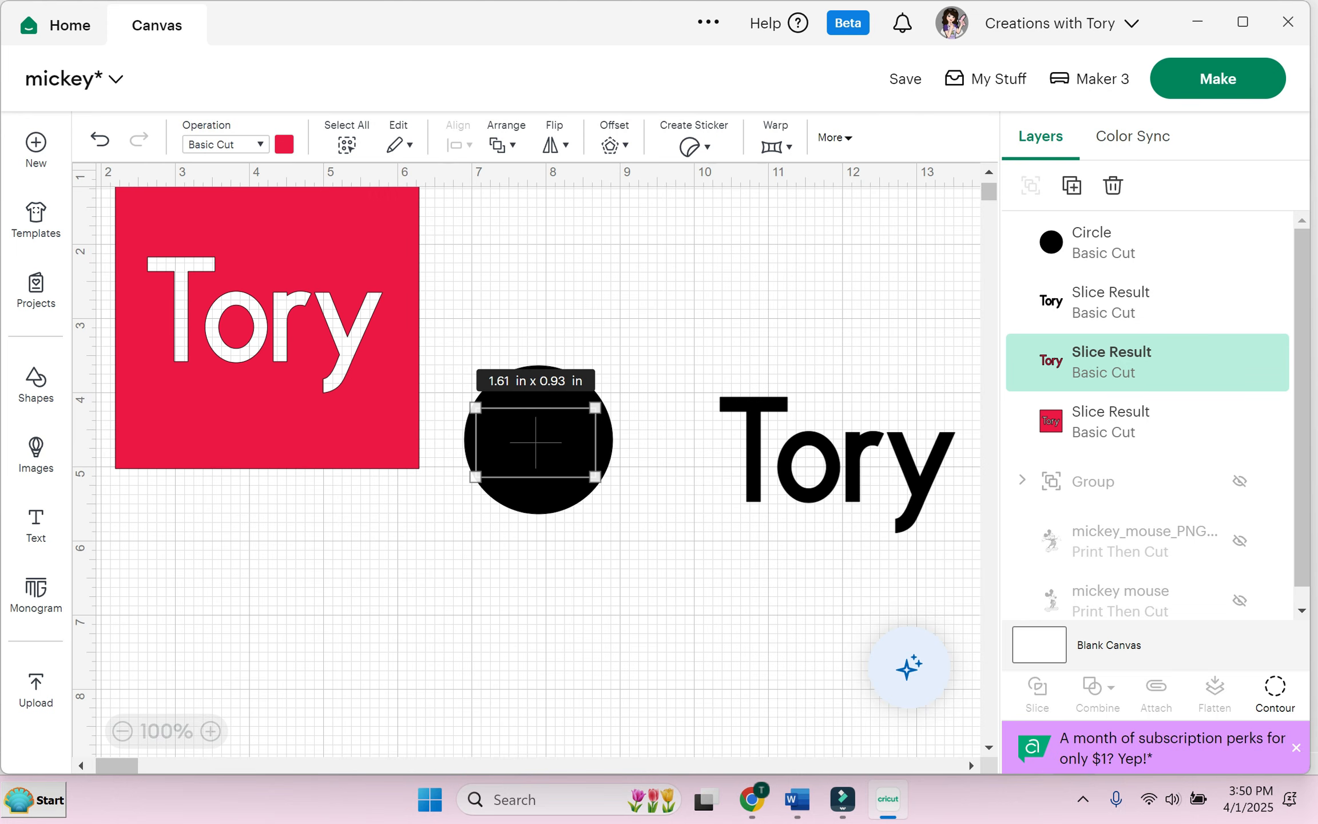
left_click(502, 145)
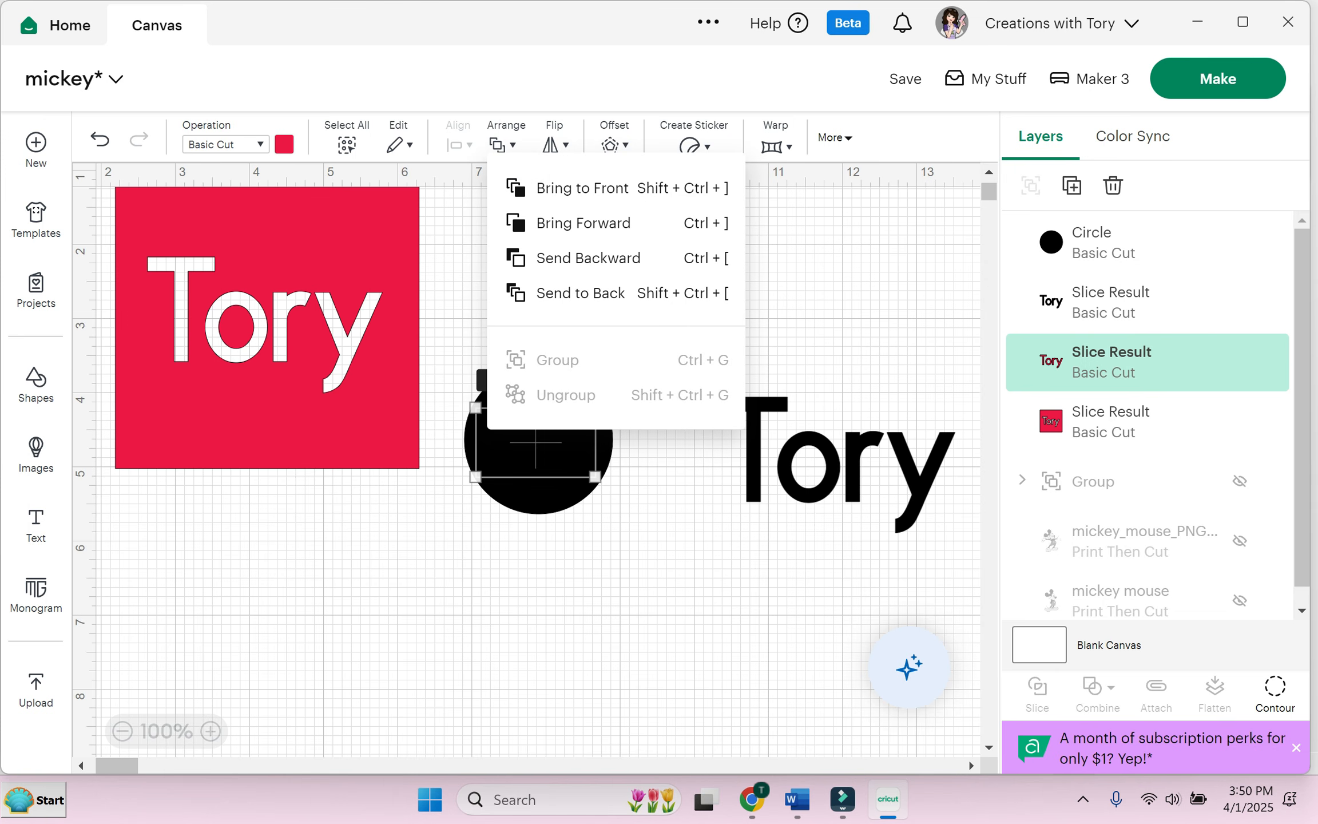
left_click(581, 188)
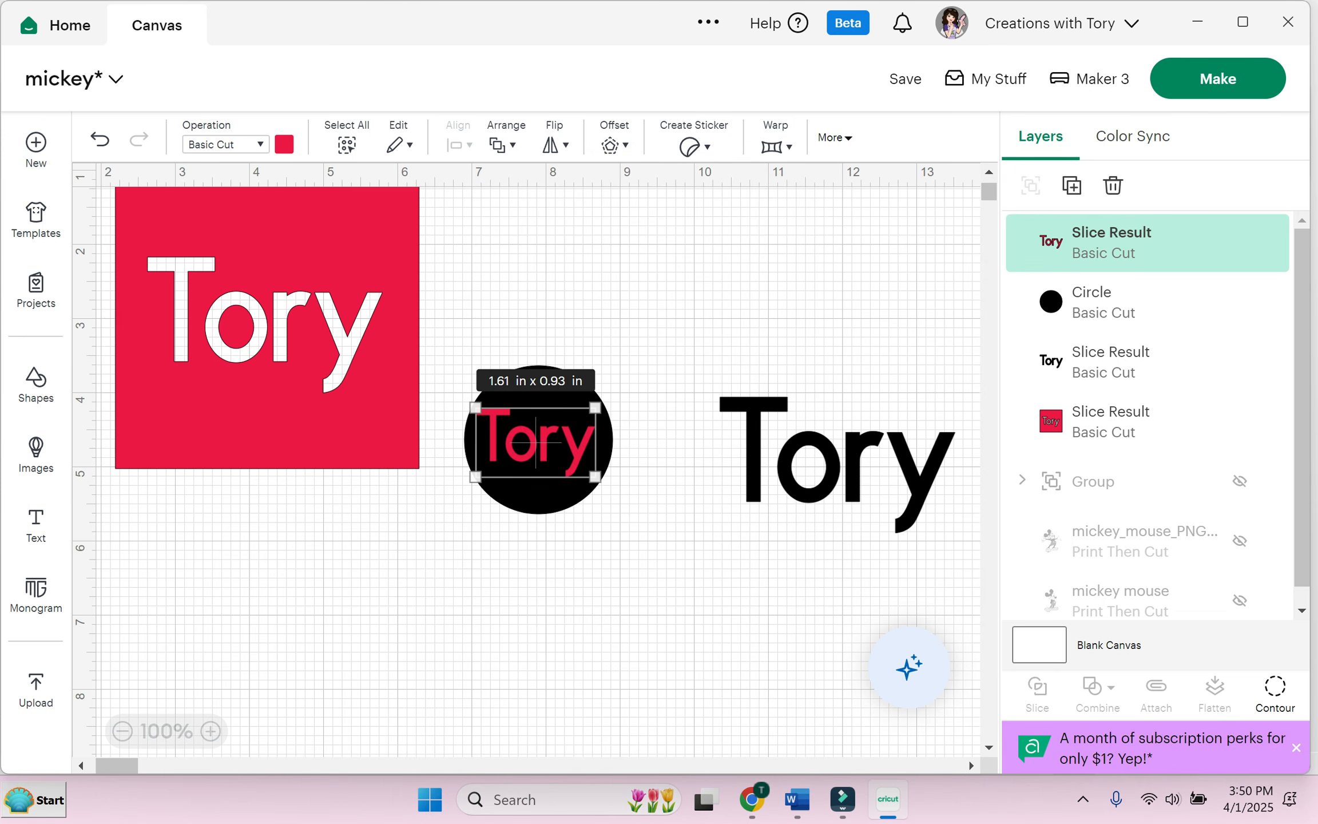
Step: Centre the red name on the black circle with Align Center
left_click_drag(456, 338, 612, 538)
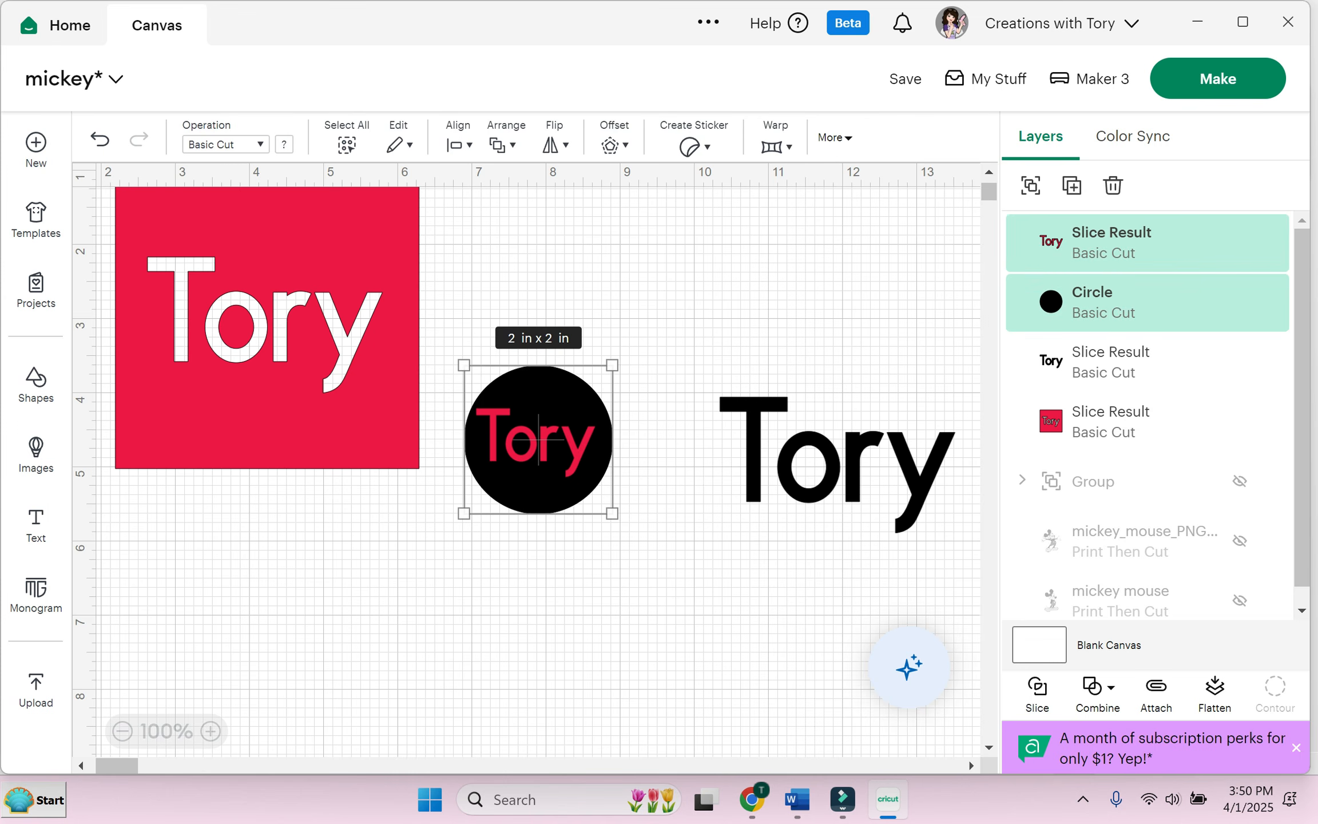
left_click(458, 145)
left_click(538, 431)
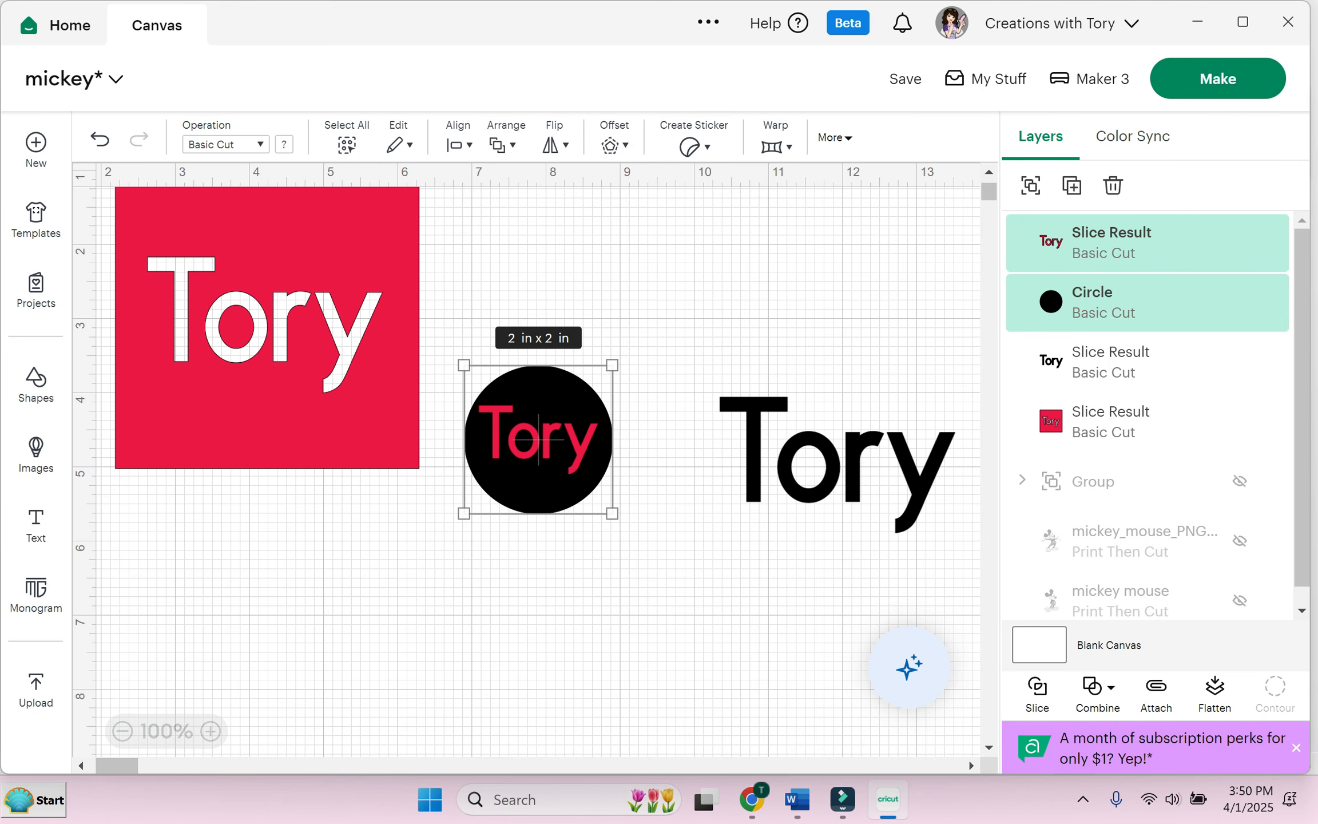
left_click(1031, 185)
left_click(1031, 186)
left_click(824, 286)
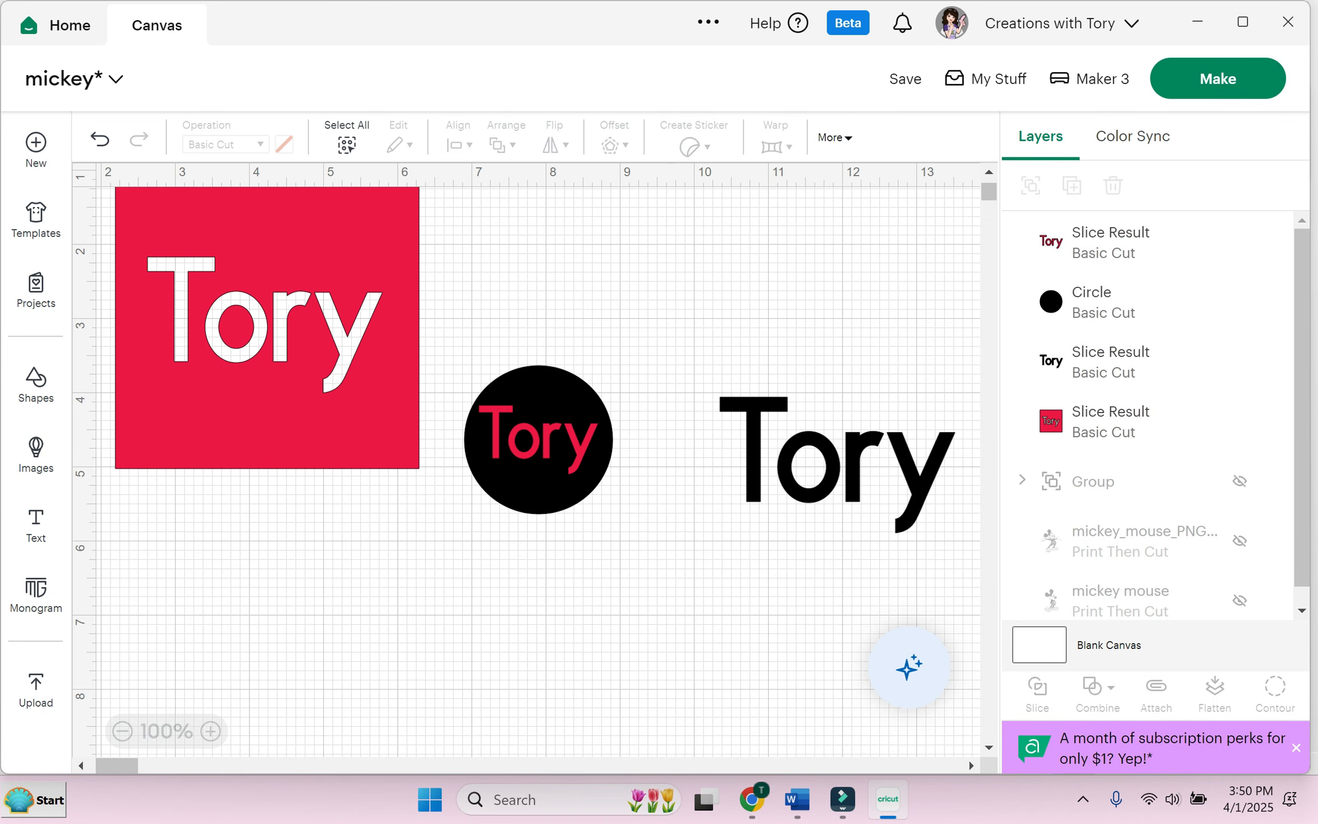
Step: Paste a new circle, shrink it to 0.28 inches, and place it at the black circle's top
key("ctrl+v")
left_click_drag(235, 345, 301, 594)
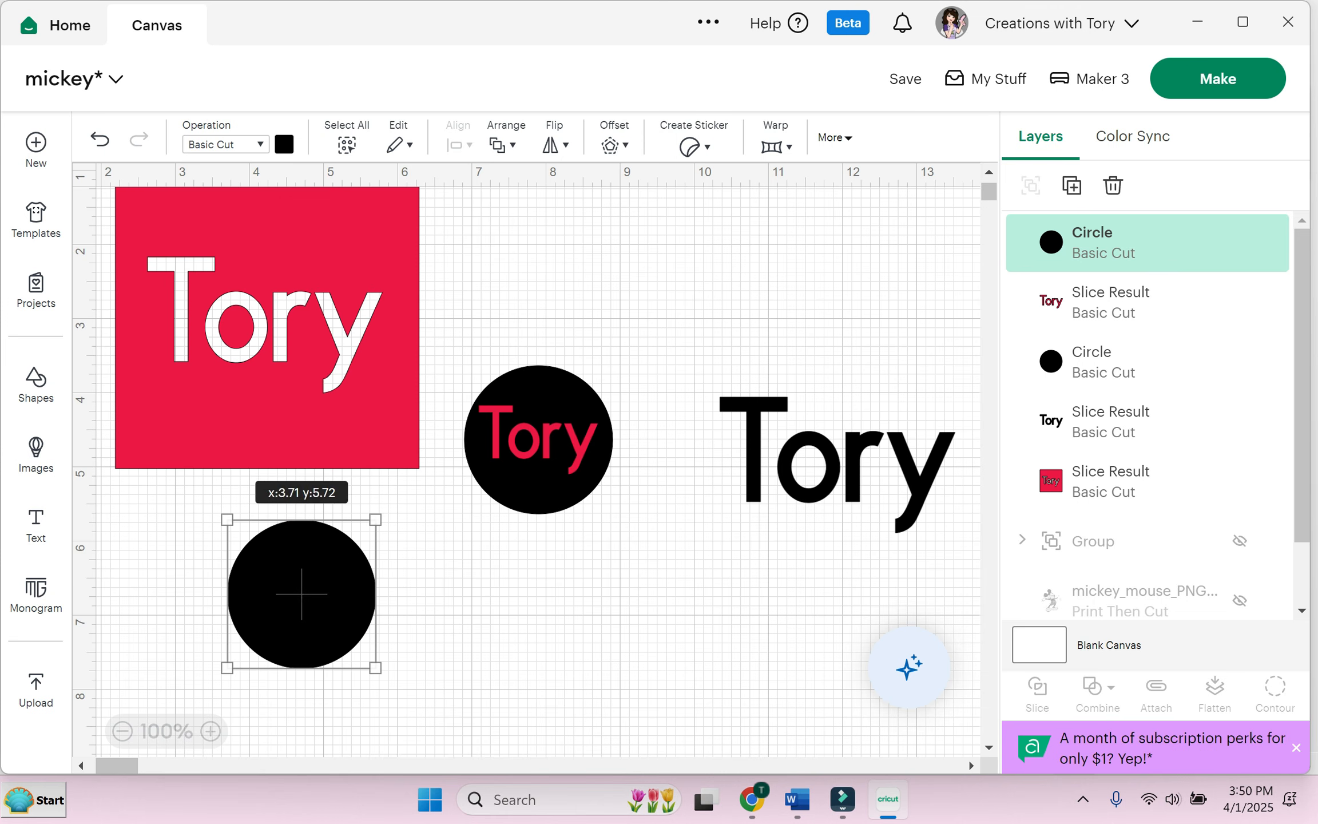
left_click_drag(376, 519, 248, 648)
left_click(253, 644)
left_click(238, 658)
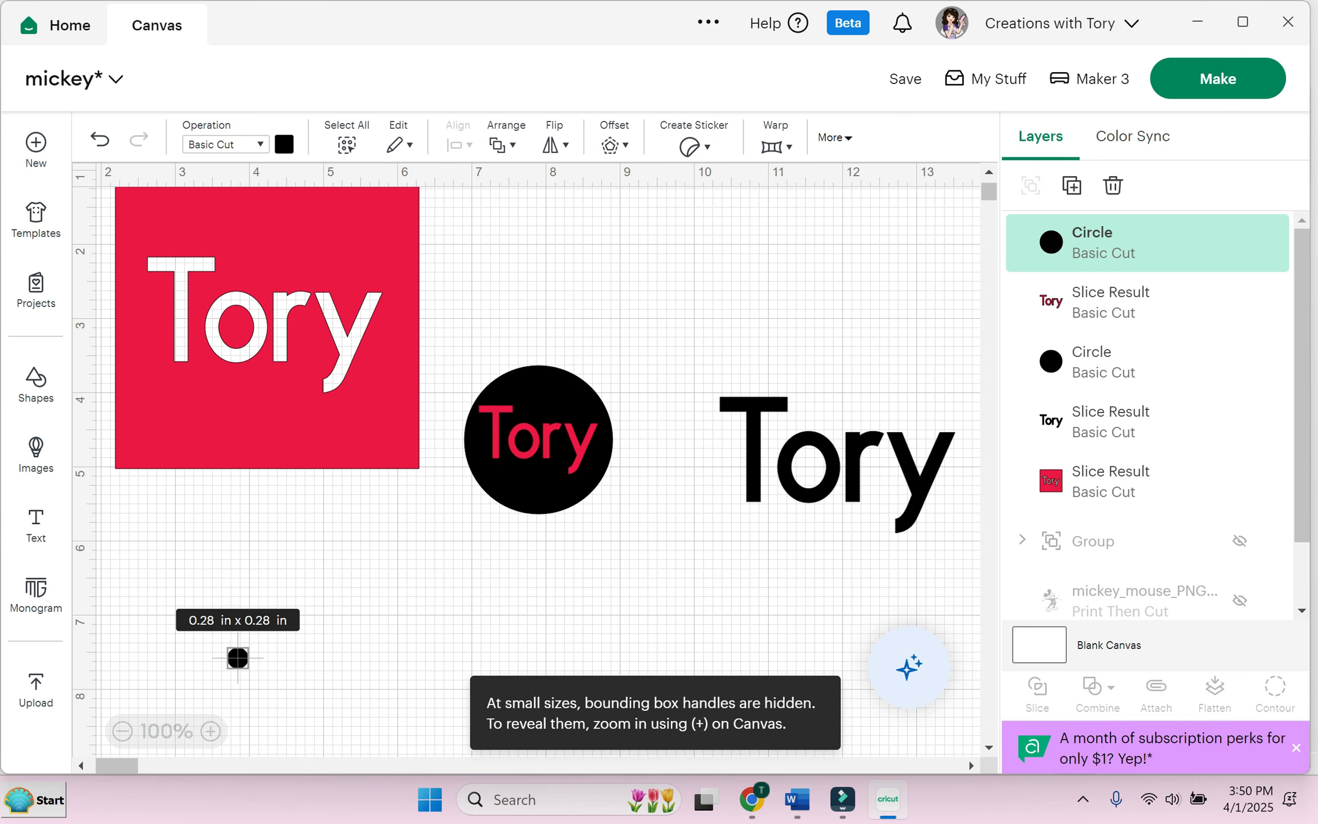
left_click_drag(238, 658, 541, 387)
Step: Marquee-select the small white circle, red name and black circle together
left_click(646, 320)
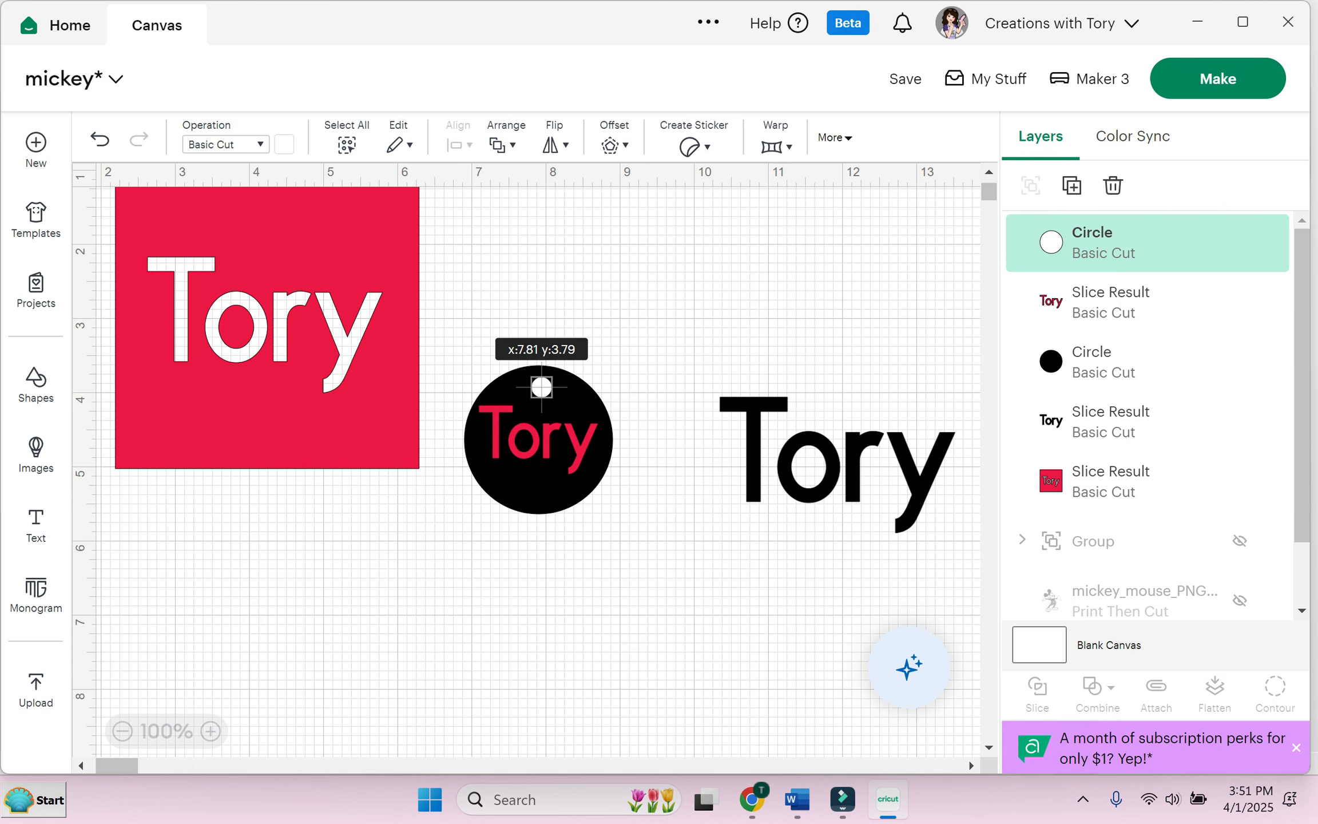
left_click(646, 332)
left_click_drag(498, 309, 620, 577)
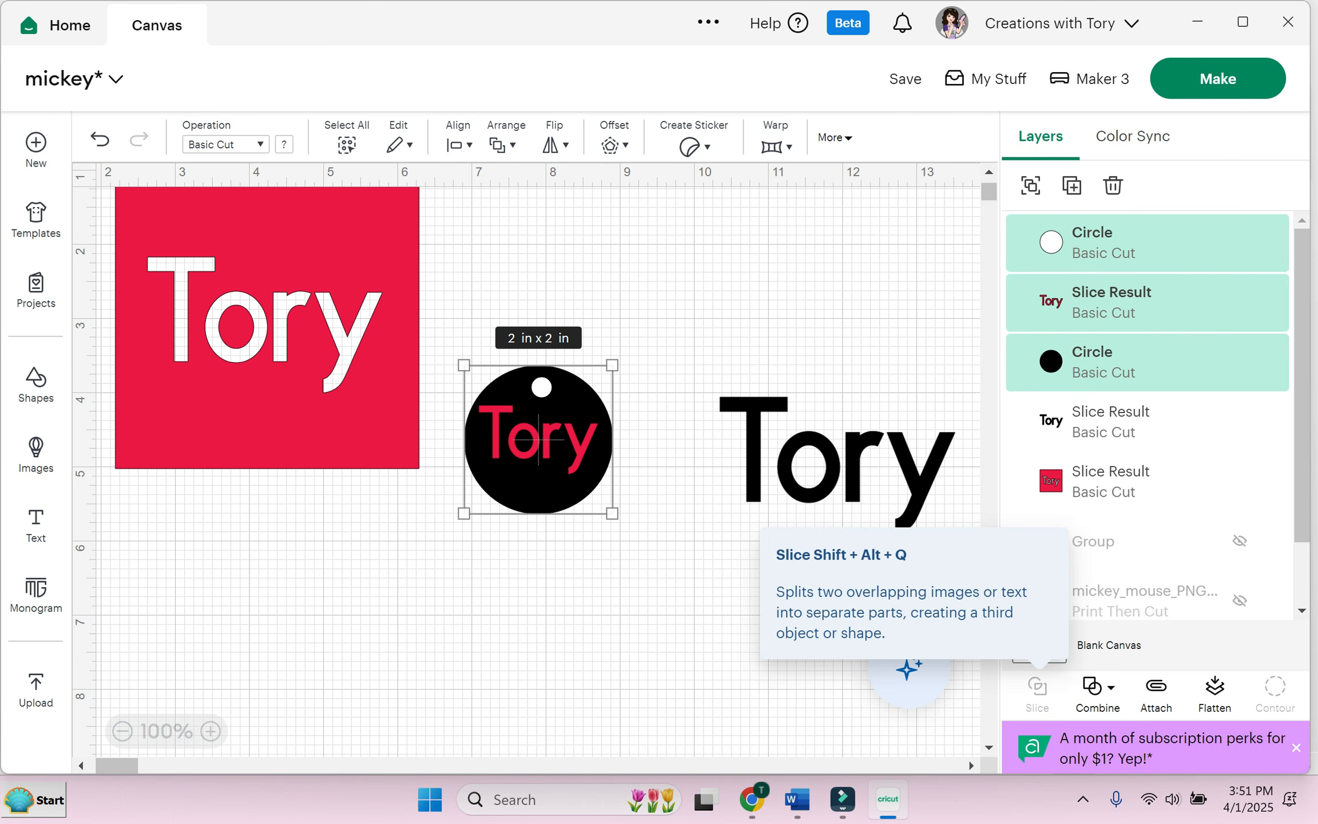
Step: Move the small white circle out, then group the black circle with the red Tory text
left_click_drag(541, 388, 538, 307)
left_click(538, 438)
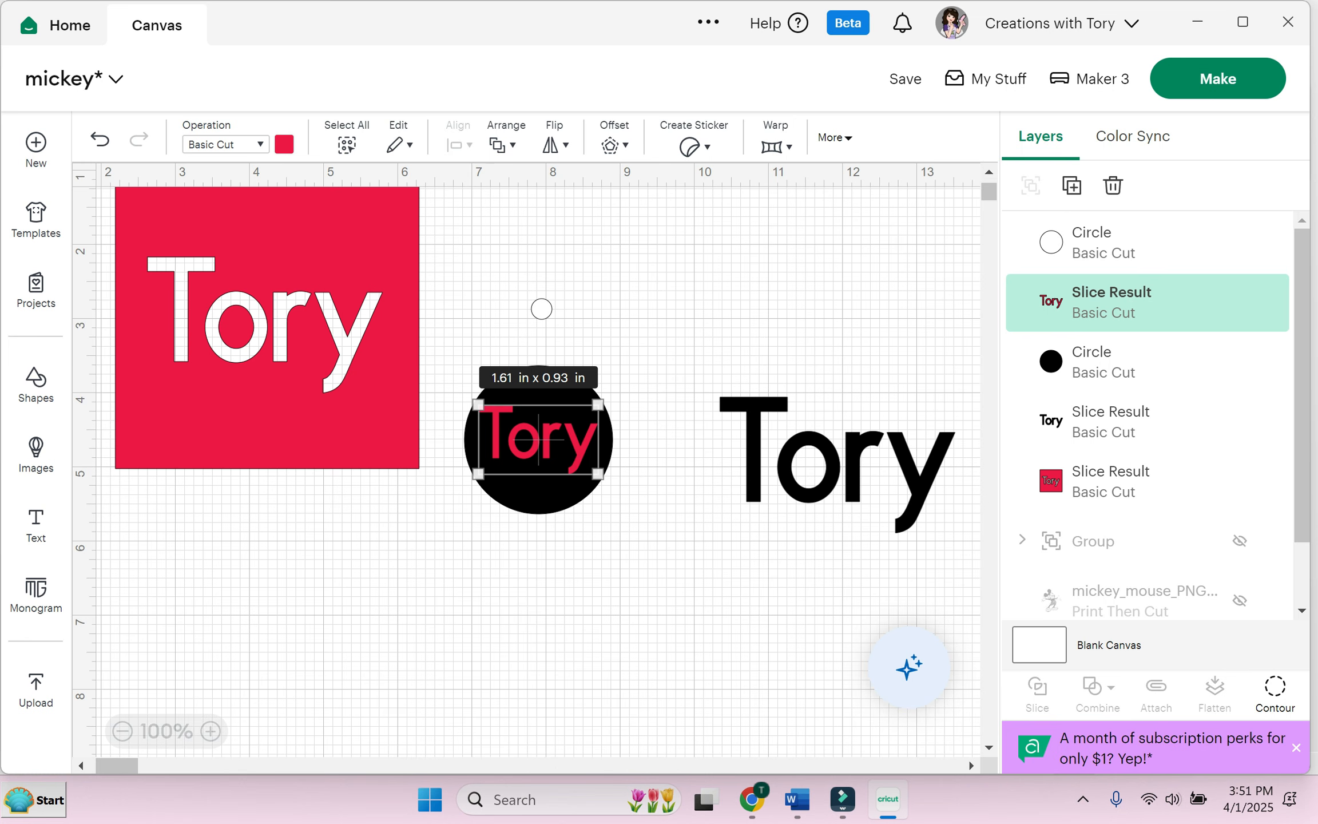
left_click_drag(539, 438, 539, 440)
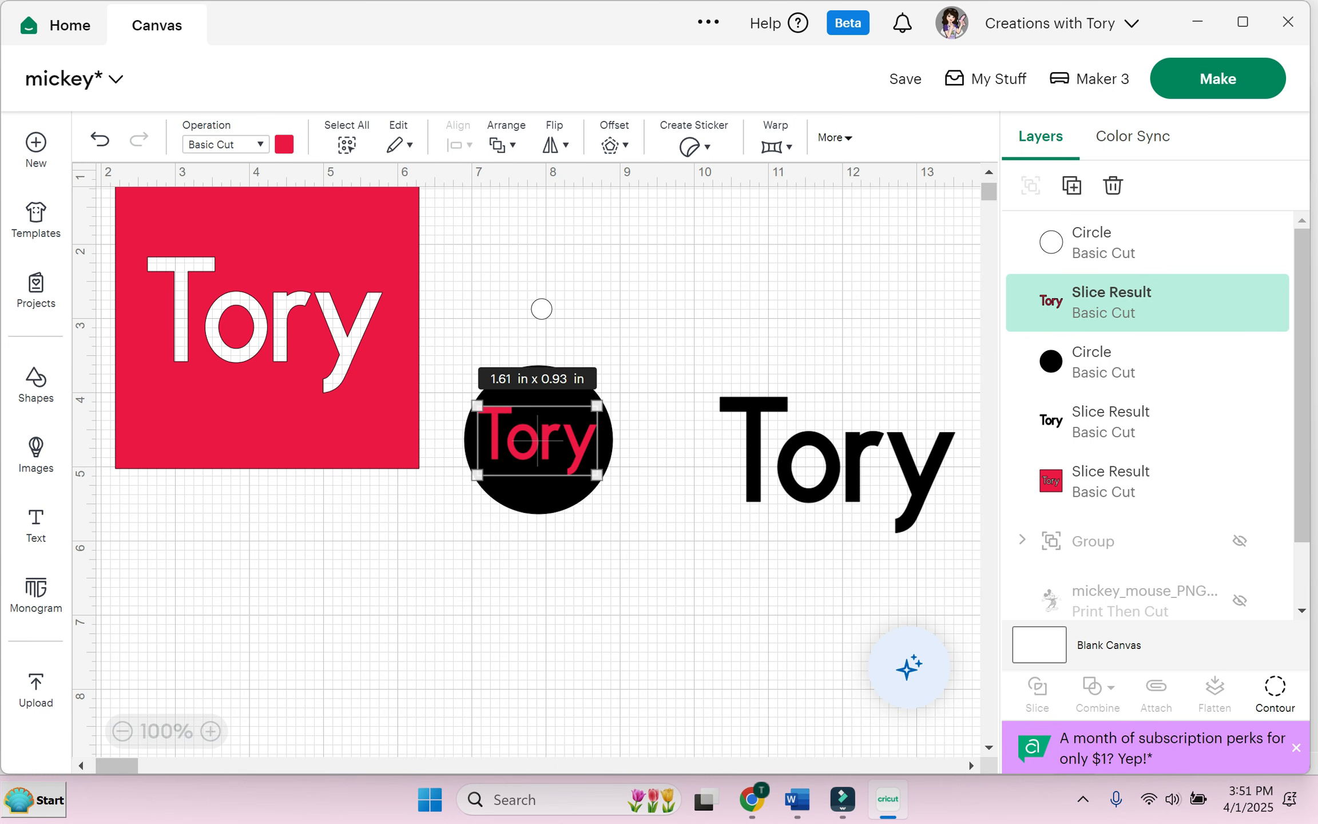
key("Escape")
left_click_drag(448, 351, 630, 530)
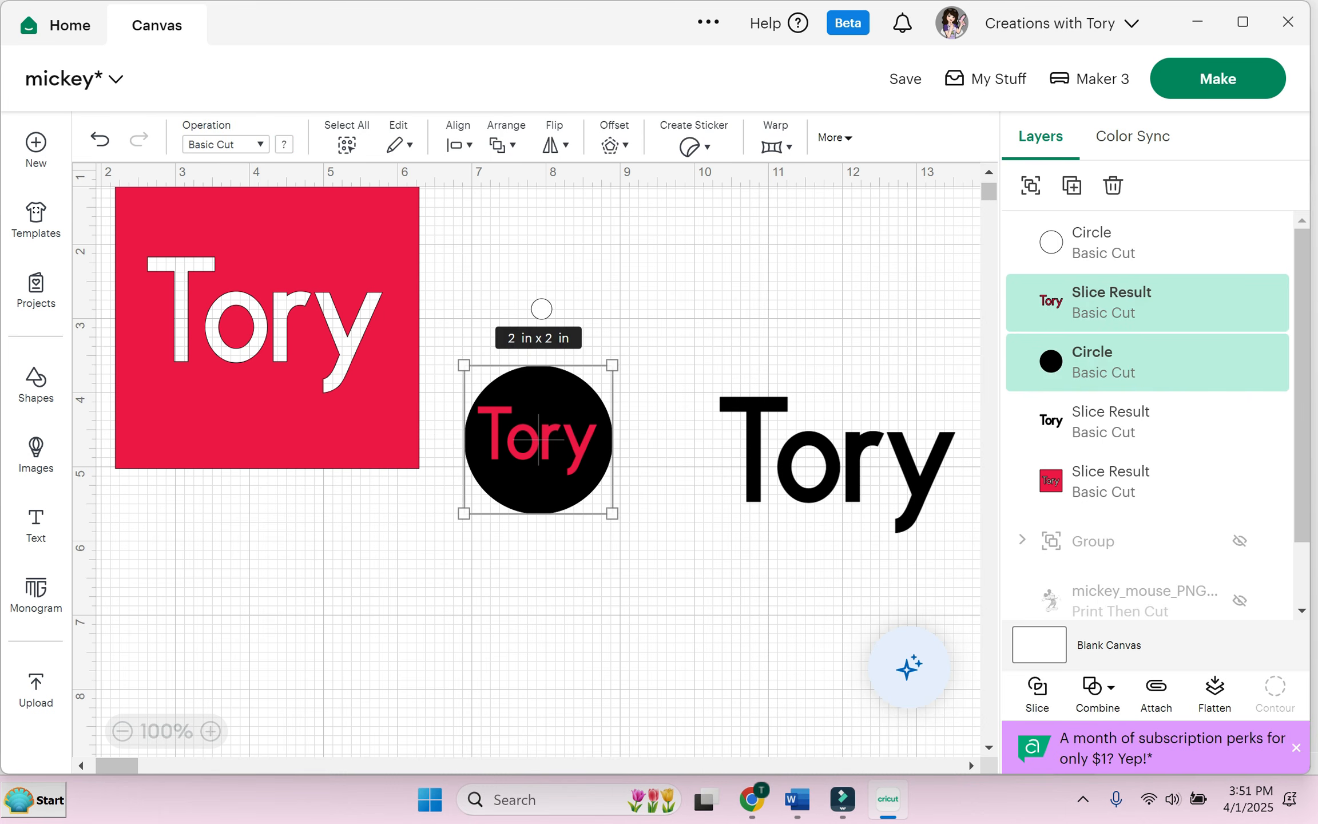
left_click(1031, 185)
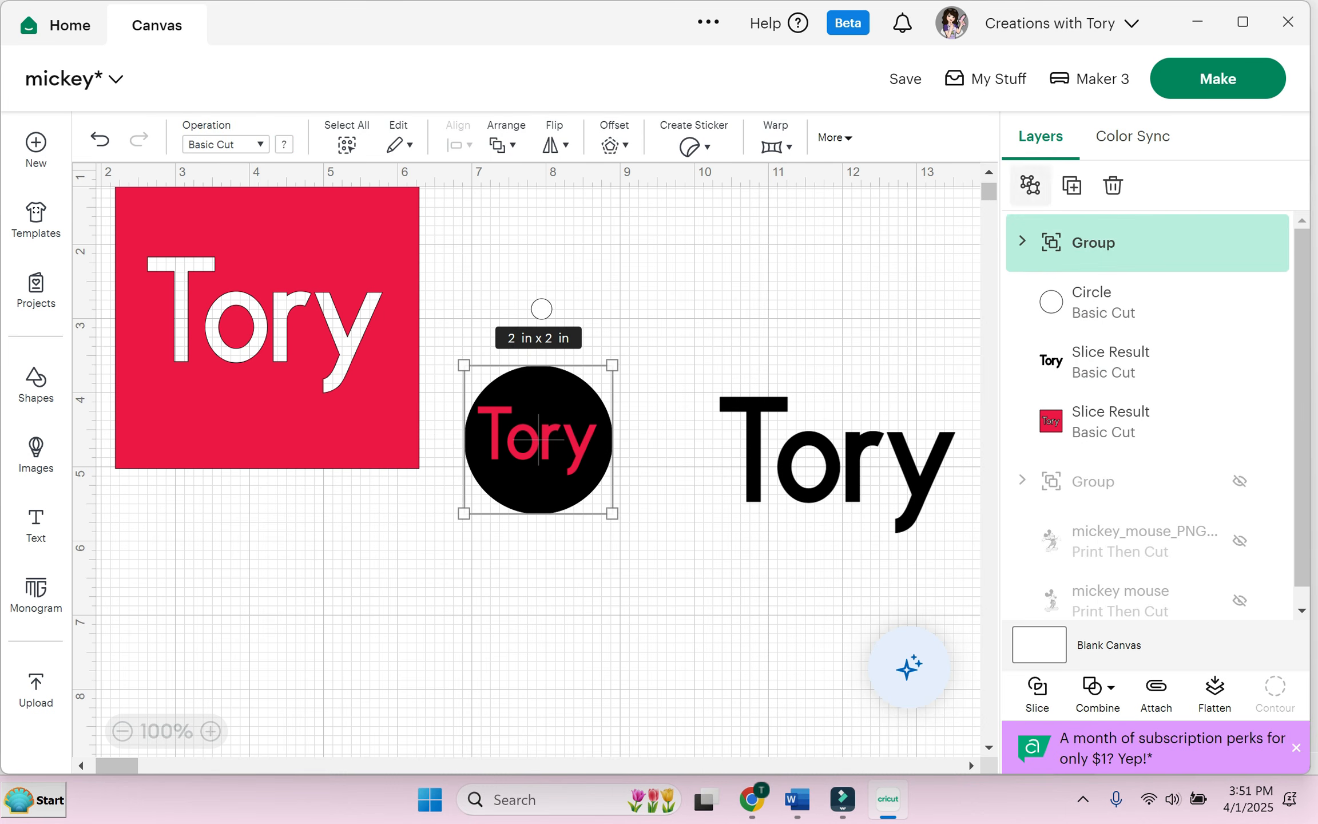
key("Escape")
Step: Shift the Tory circle group slightly down and ungroup it
left_click(538, 438)
left_click_drag(540, 439, 539, 460)
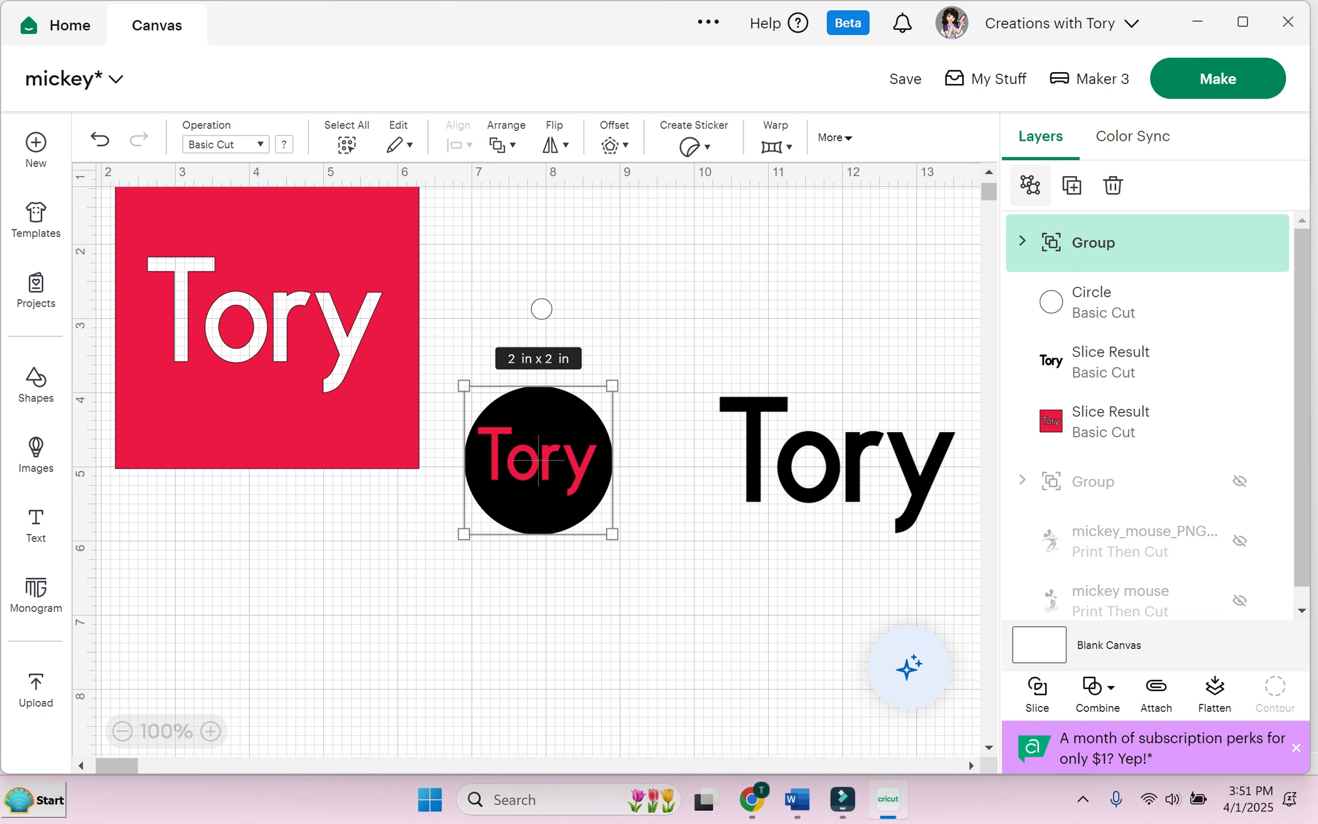
left_click(1030, 185)
key("Escape")
Step: Pull the red Tory text off and set the 0.28 in circle on the black circle's top
left_click_drag(538, 458, 316, 564)
left_click(541, 309)
left_click_drag(541, 309, 541, 408)
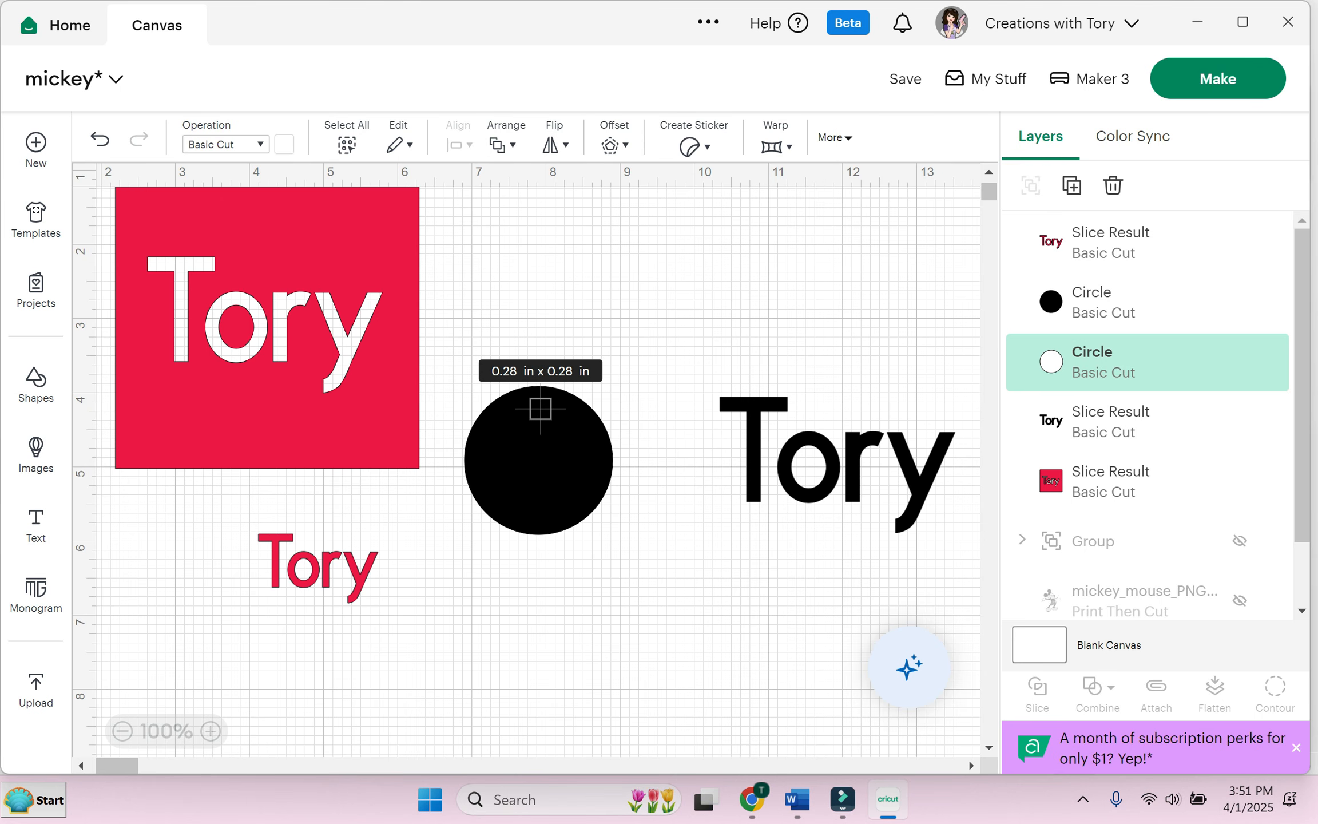
Step: Bring the small circle to the front and slice it out of the black circle
left_click(503, 145)
left_click(572, 186)
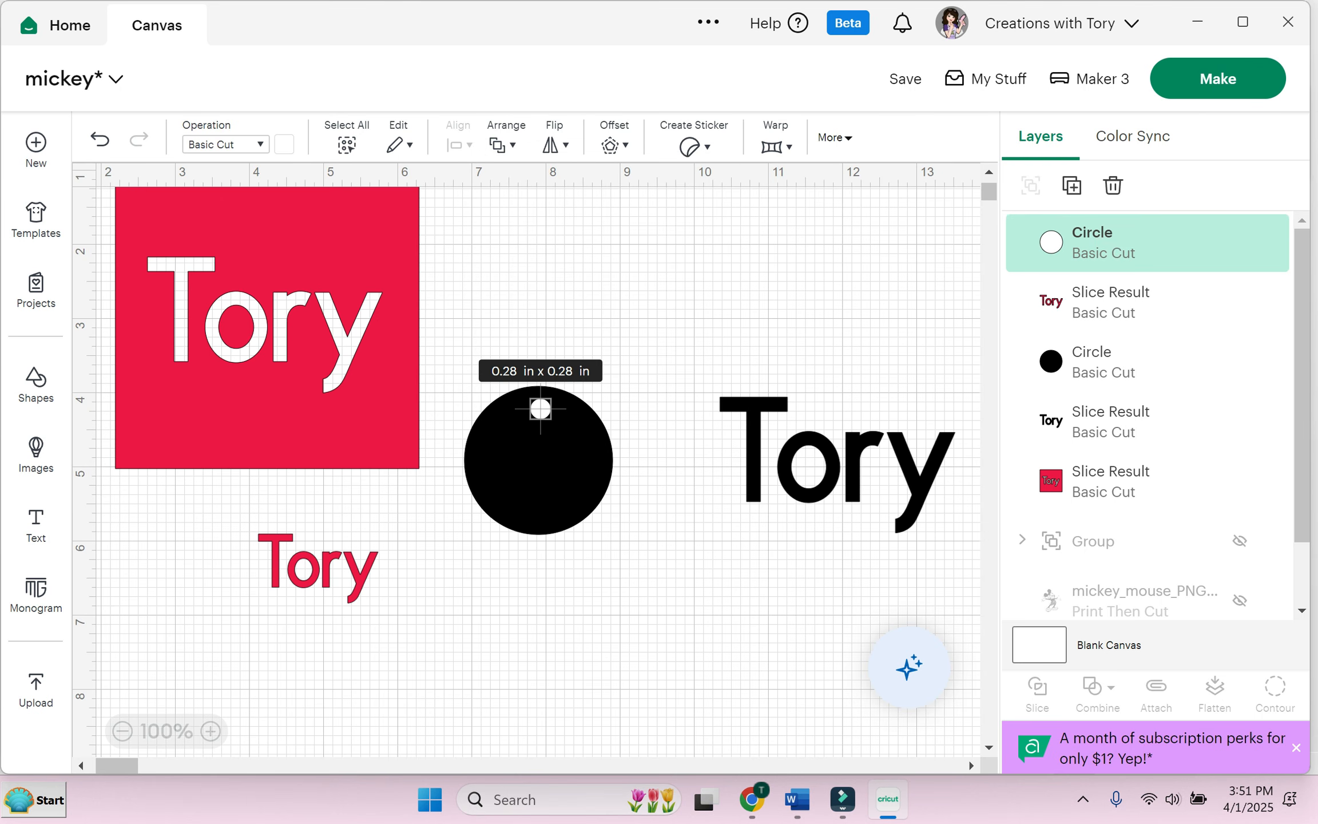
key("Escape")
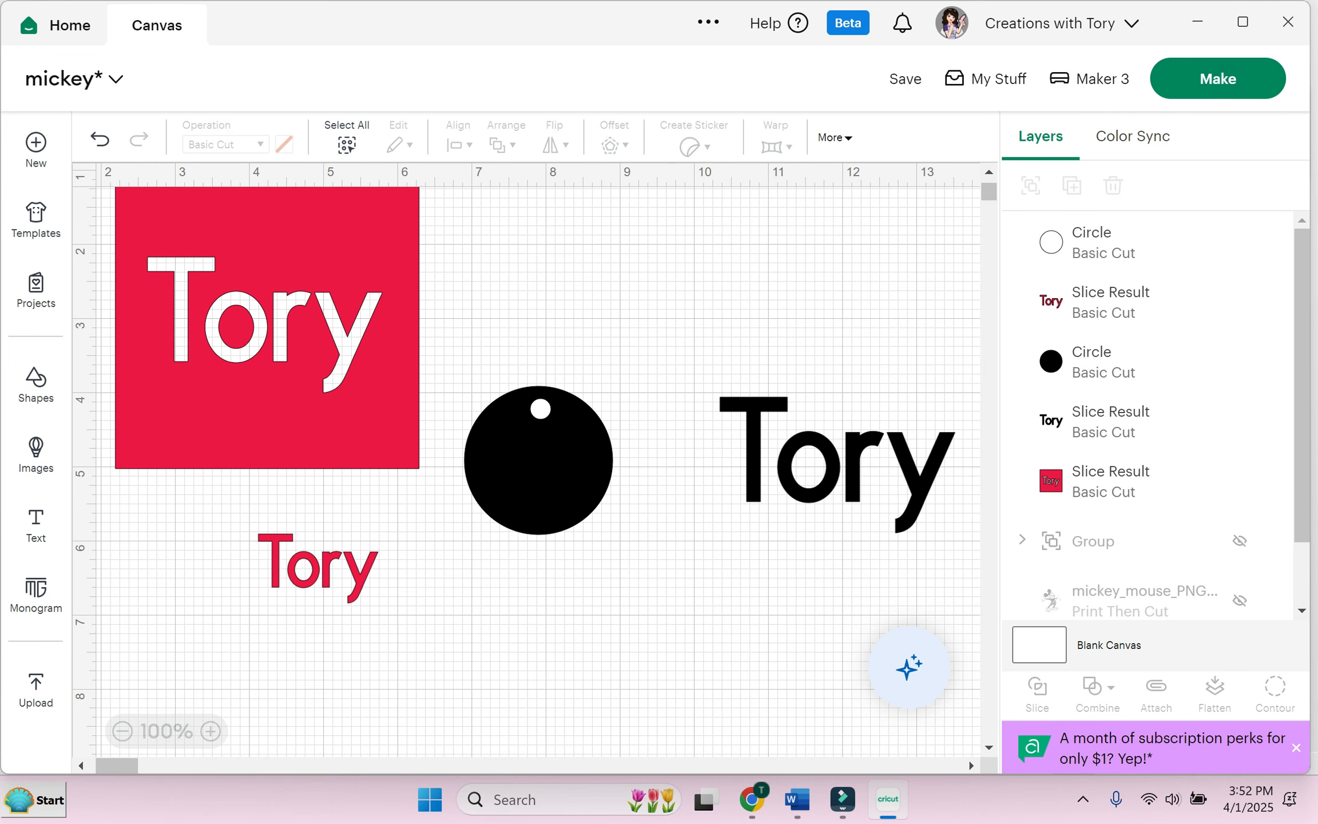
left_click_drag(463, 350, 626, 562)
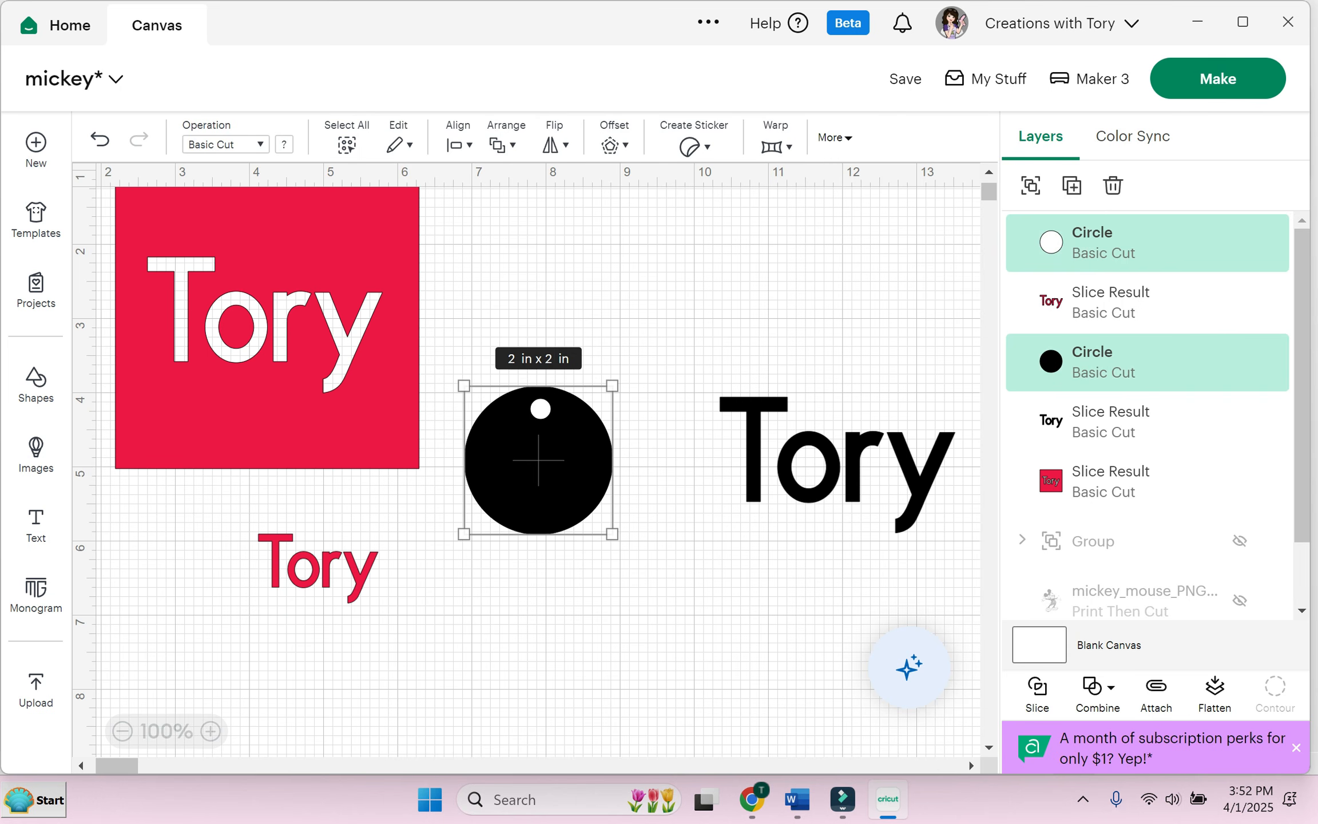
left_click(1037, 694)
Step: Move the holed circle down, place the red Tory text on top, and group them as a tag
left_click_drag(538, 469, 551, 599)
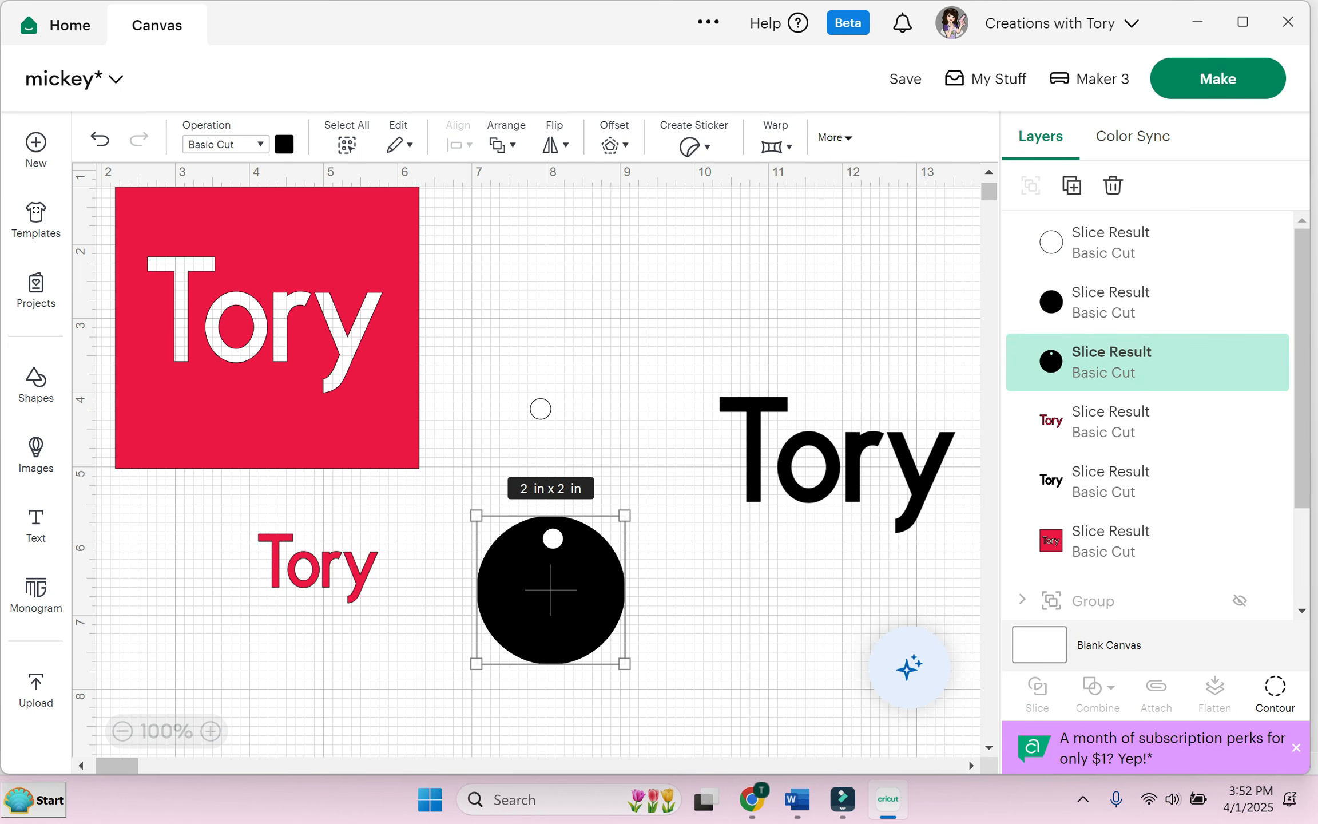
left_click_drag(317, 567, 551, 601)
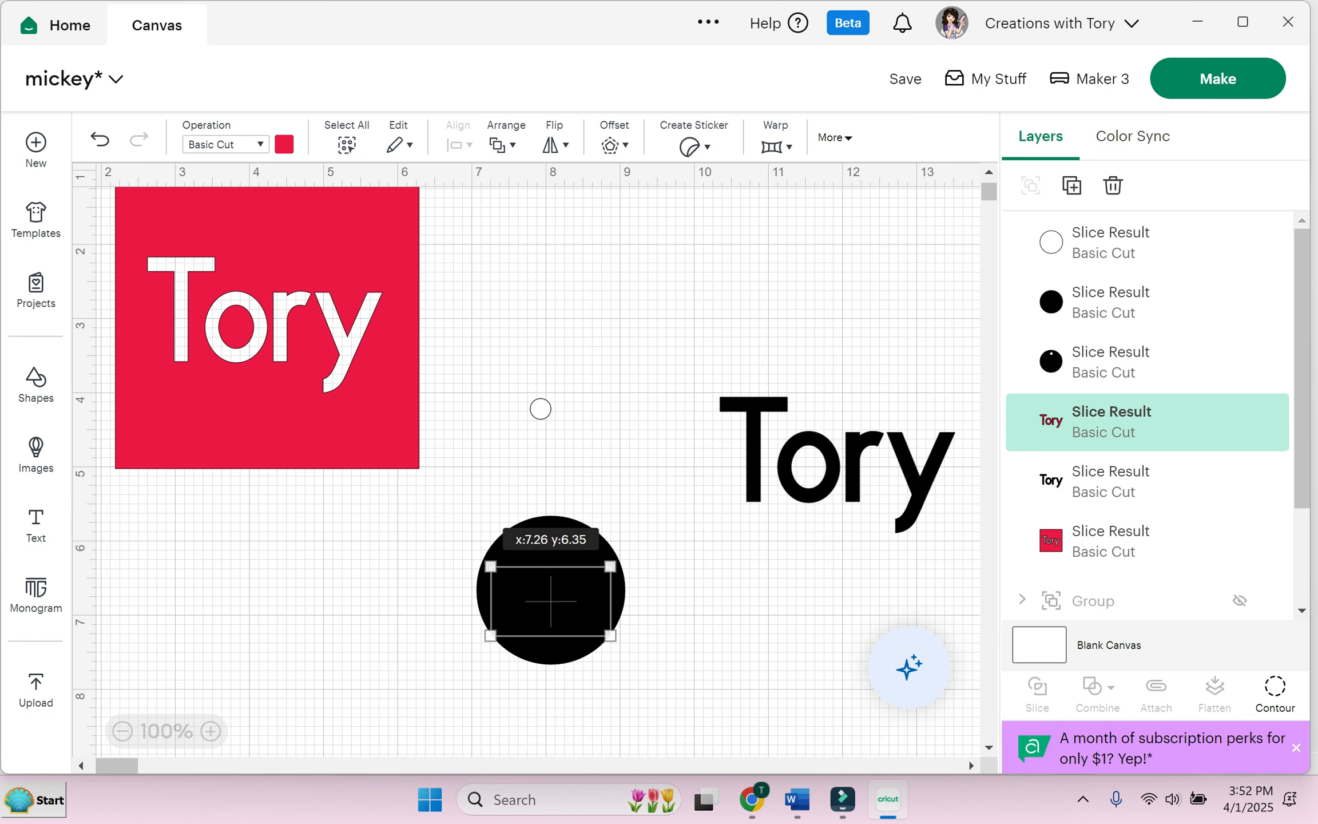
left_click(502, 145)
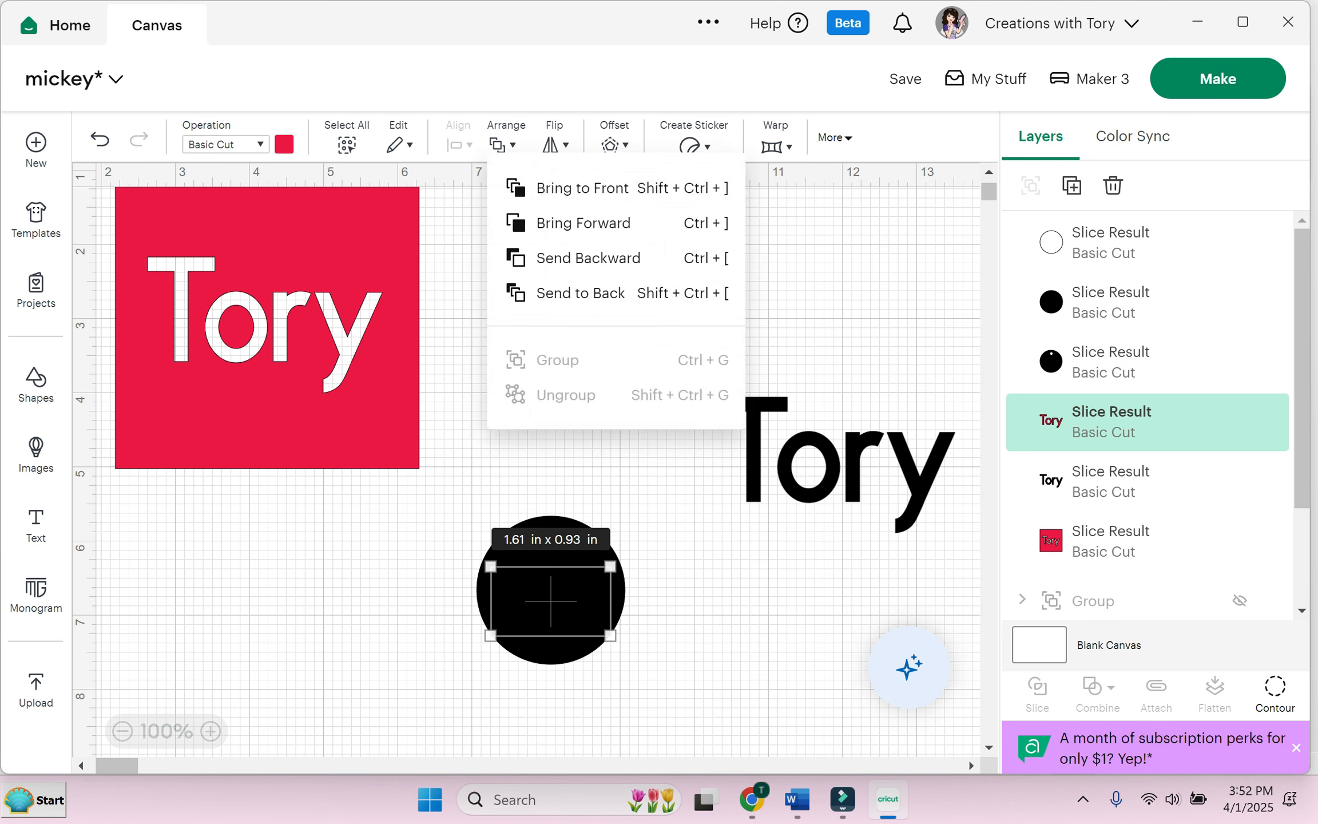
left_click(603, 185)
left_click(603, 189)
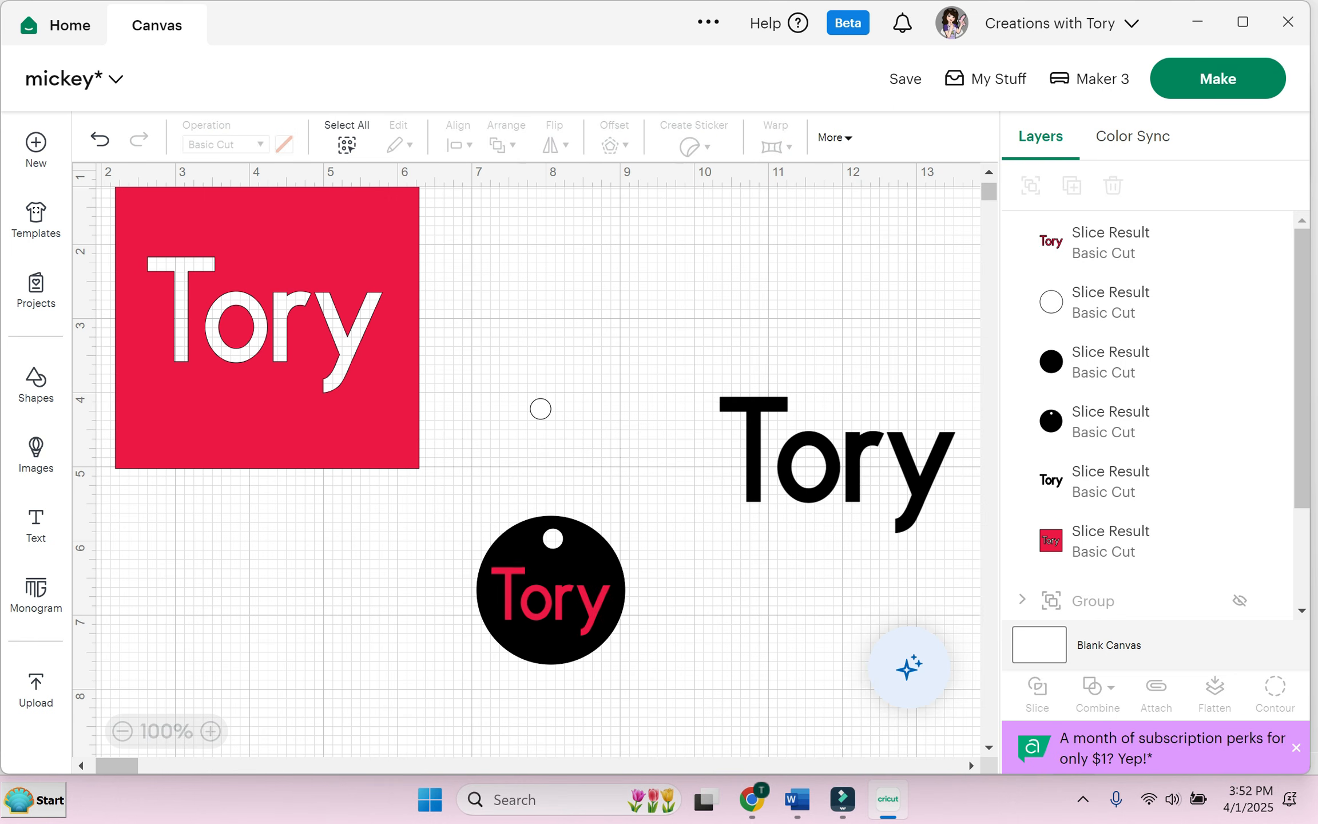
left_click_drag(469, 469, 632, 671)
left_click(1030, 185)
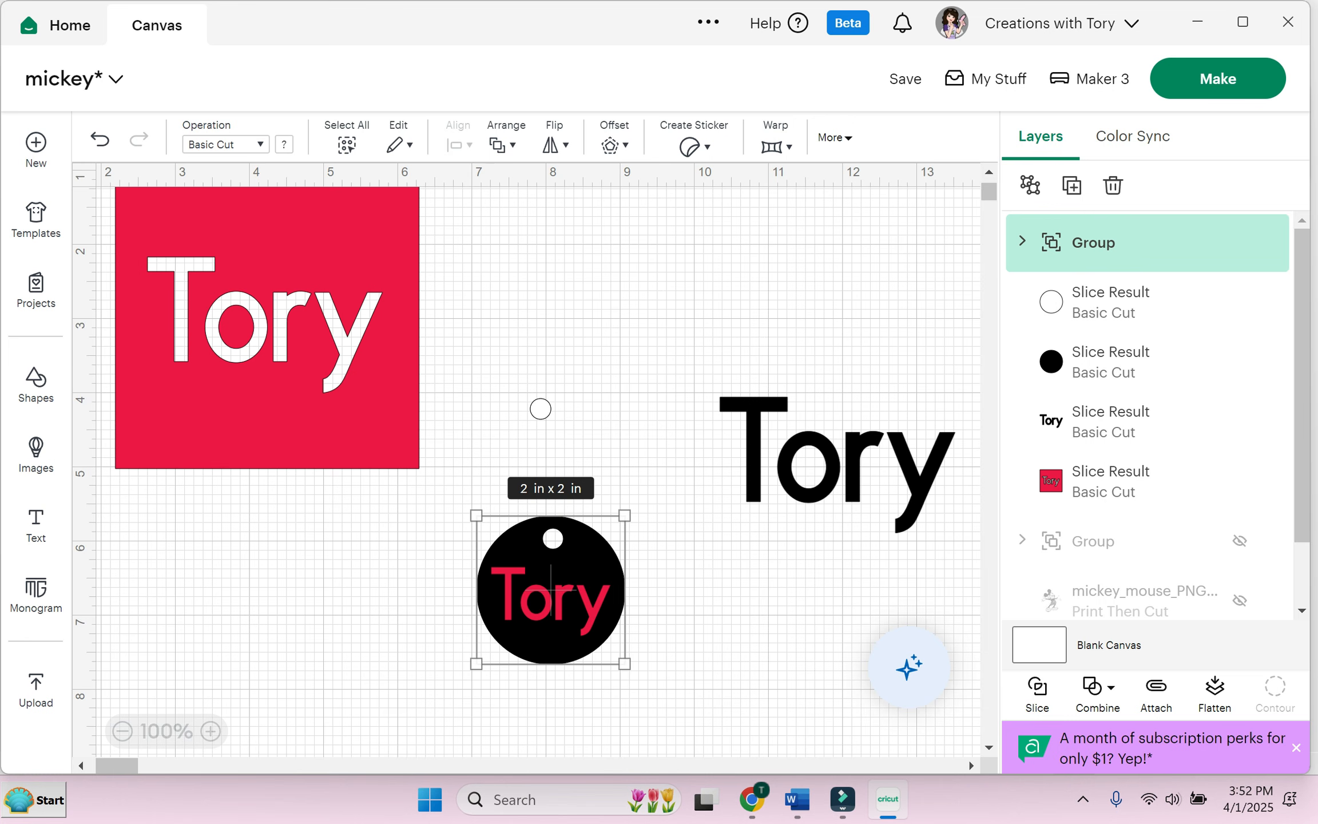
Step: Move the Tory tag and the black Tory text up beside the red square
left_click(540, 409)
left_click_drag(550, 607, 559, 301)
left_click_drag(836, 463, 796, 301)
Step: Select everything on the canvas with Ctrl+A and delete it
left_click(561, 280)
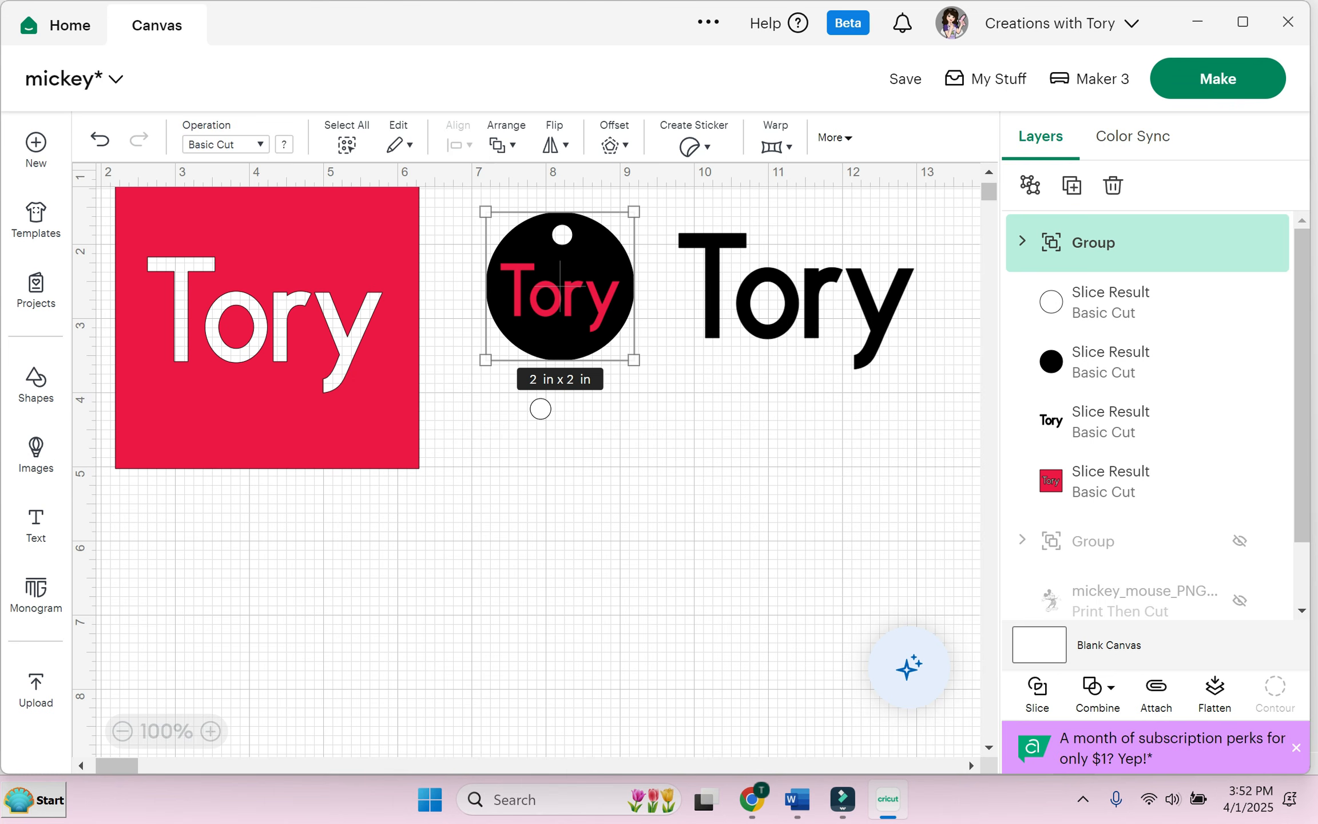
left_click(540, 408)
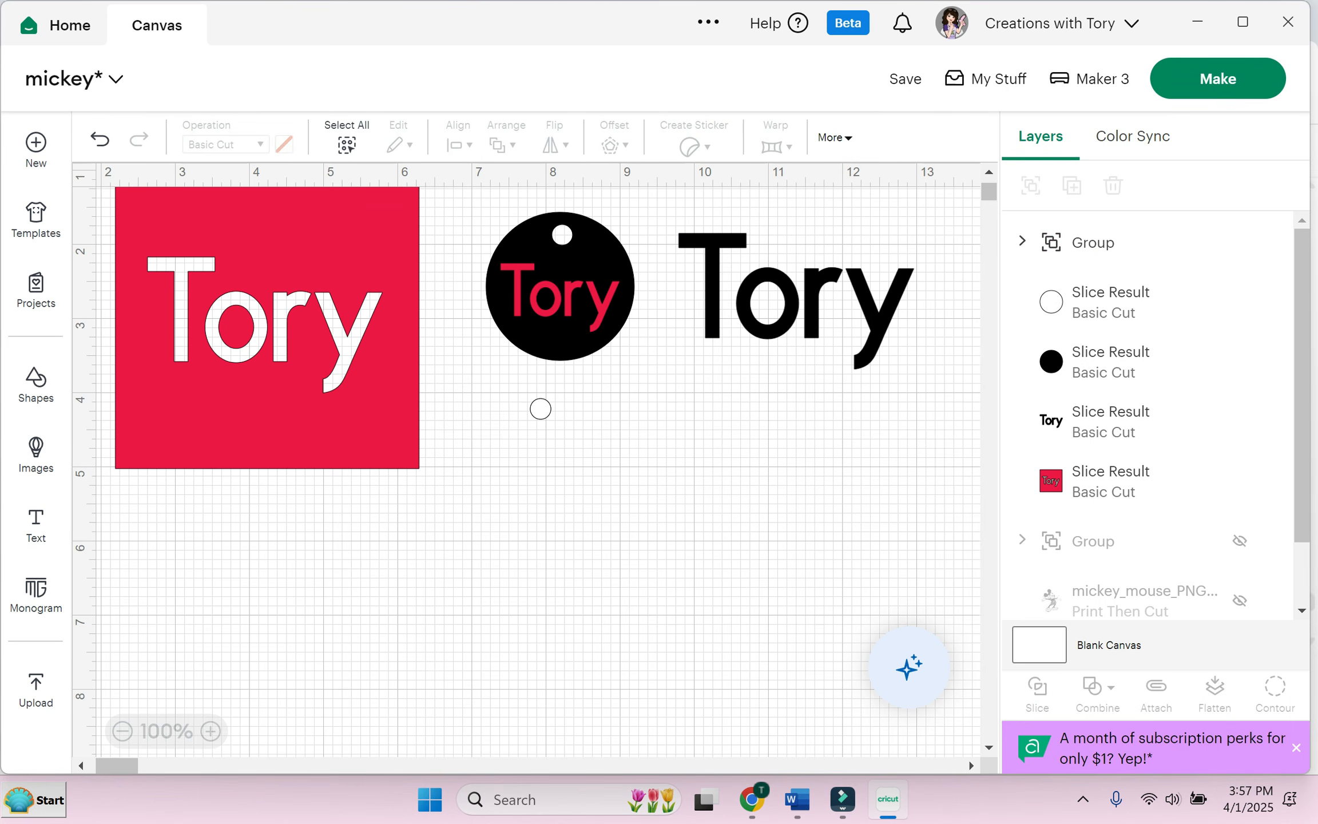
key("ctrl+a")
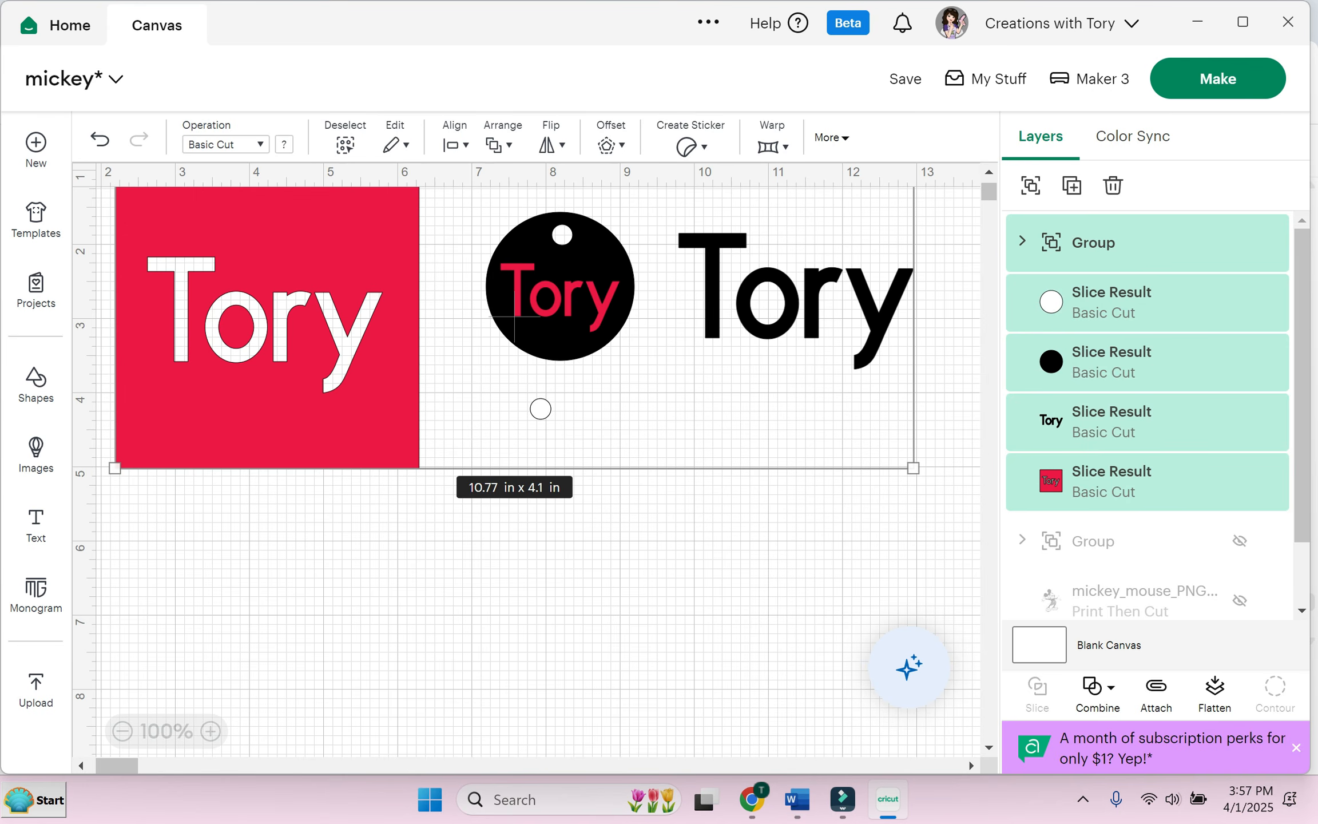
key("Delete")
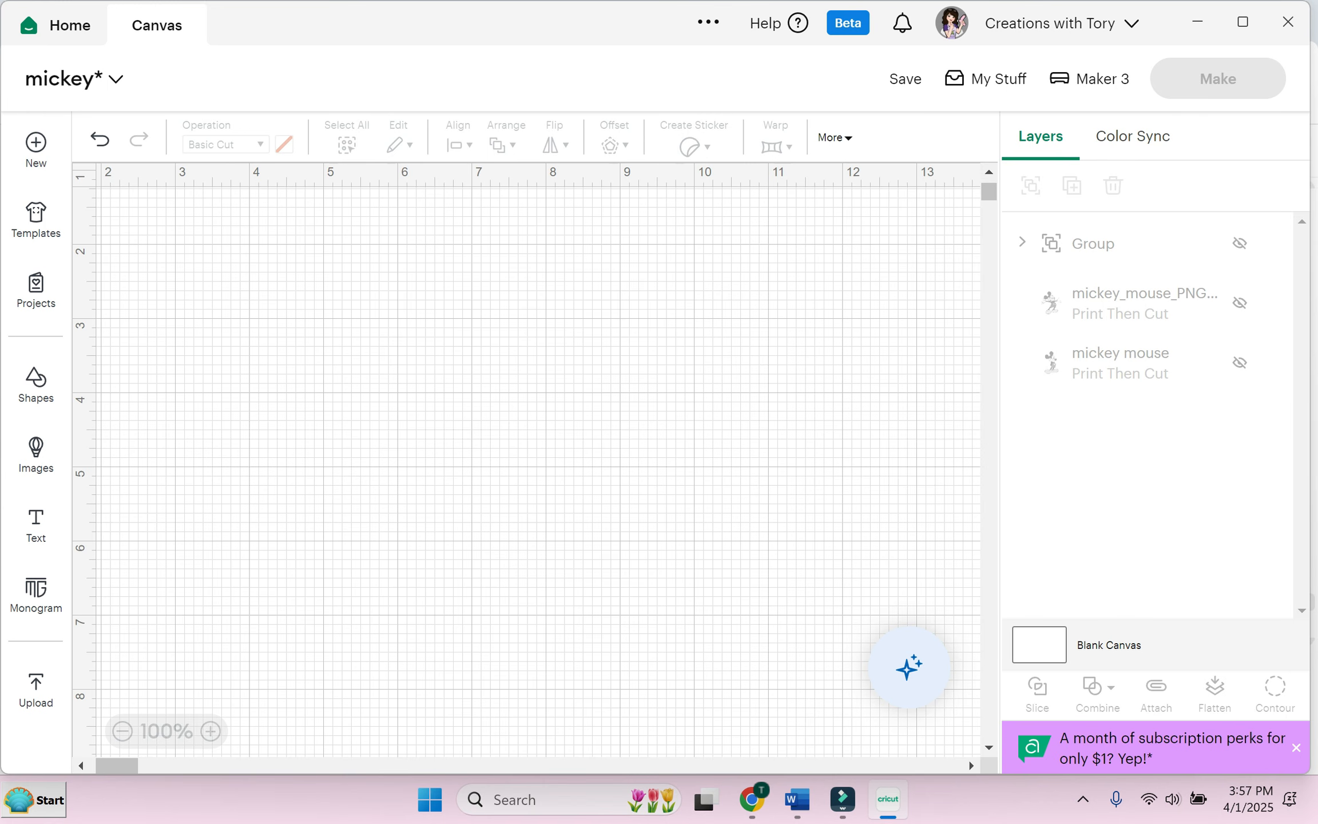
Step: Add a heart and a circle from Shapes and colour the heart red
left_click(35, 384)
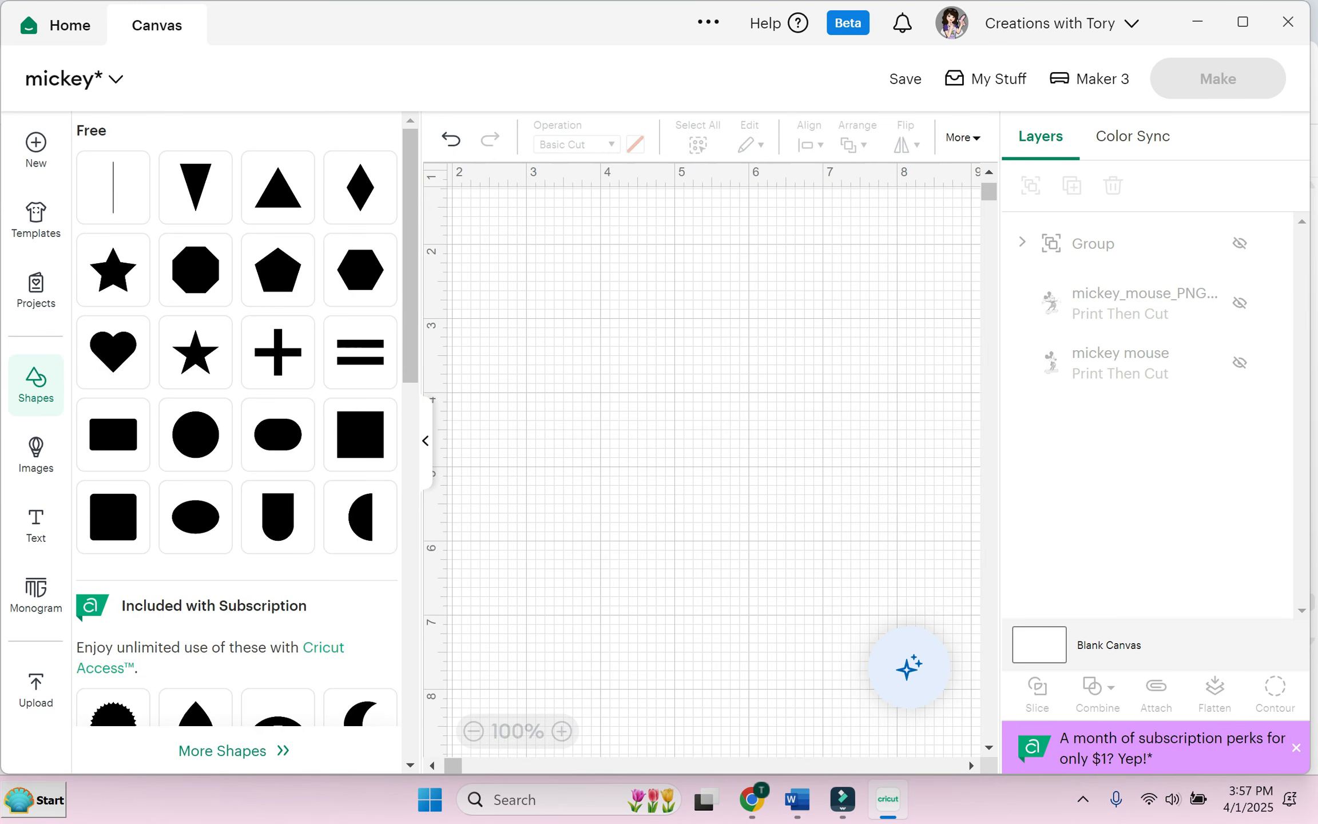
left_click(113, 351)
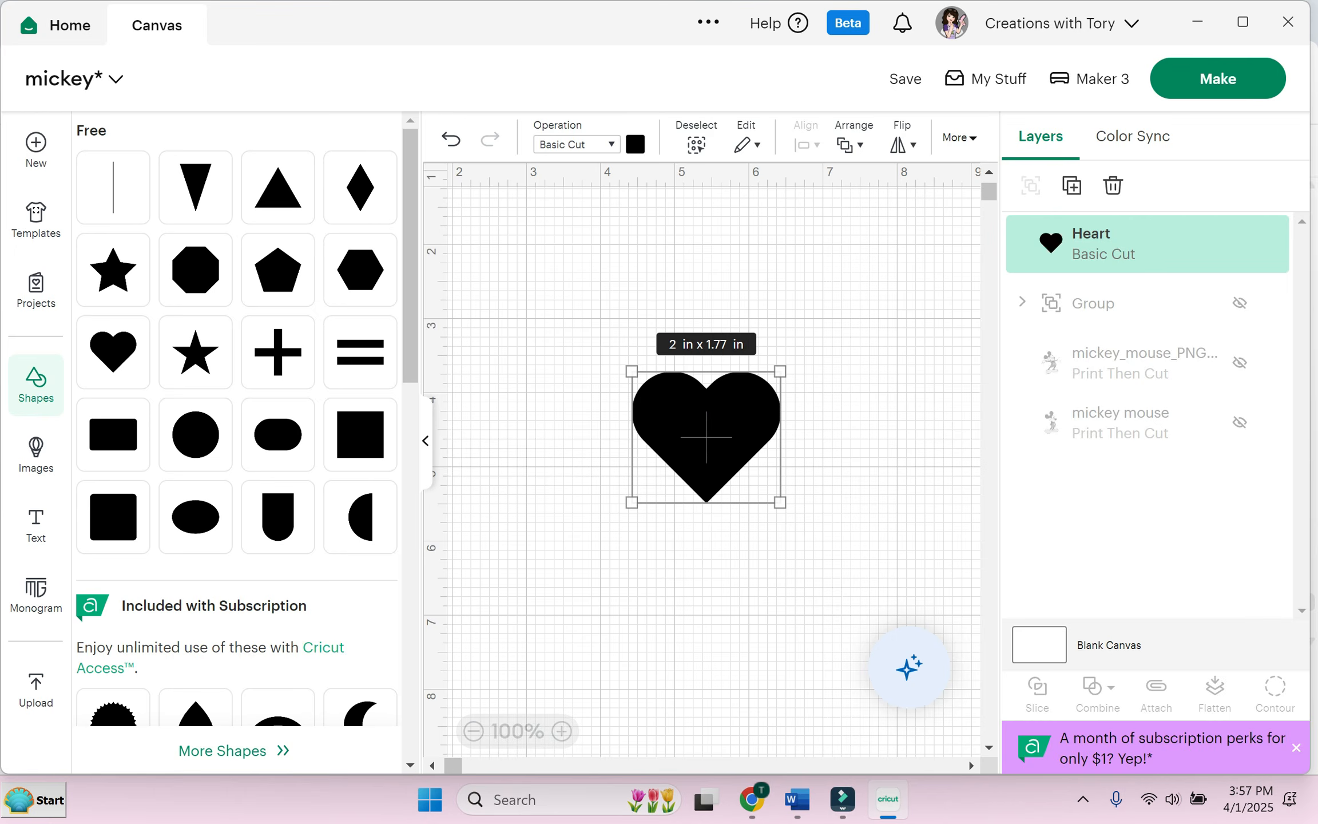
left_click(196, 435)
left_click_drag(743, 482, 543, 441)
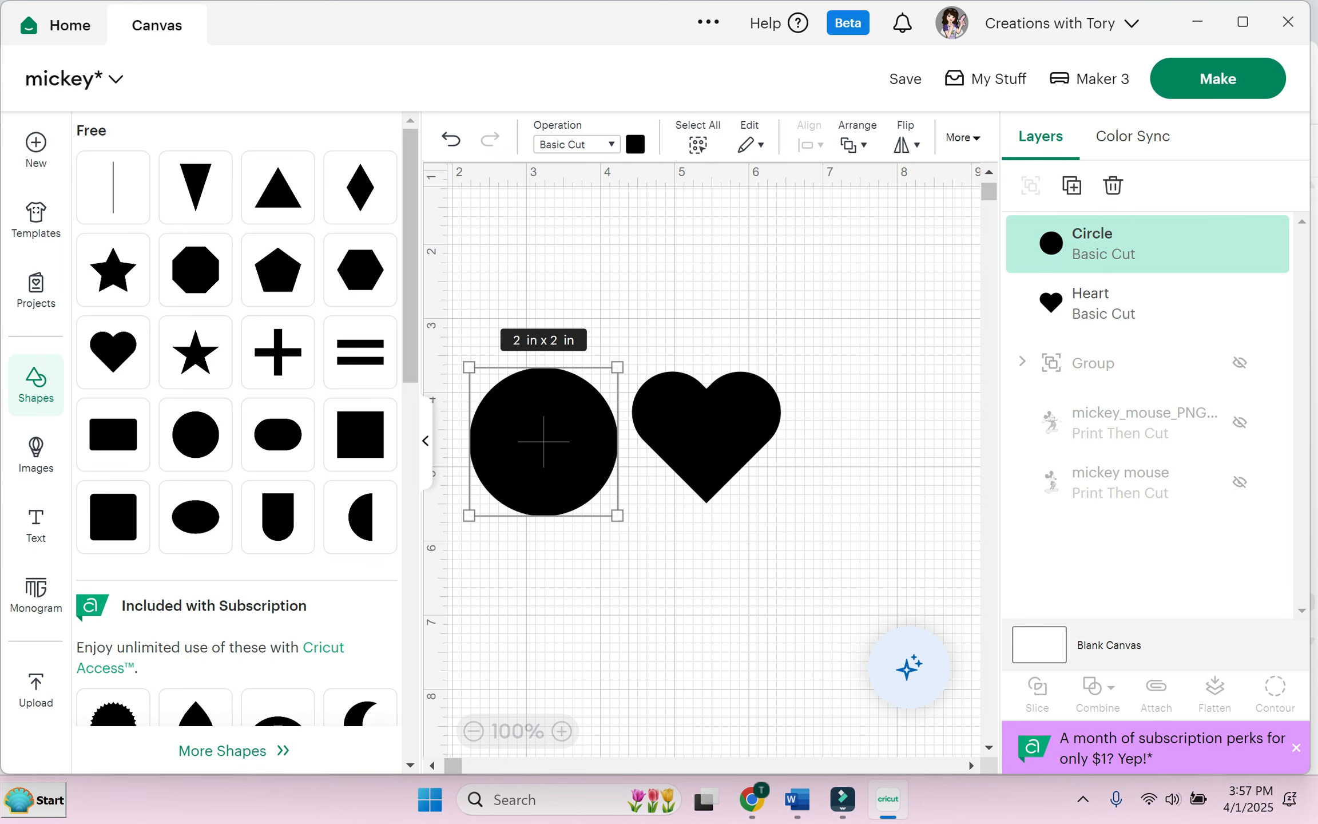
left_click(356, 437)
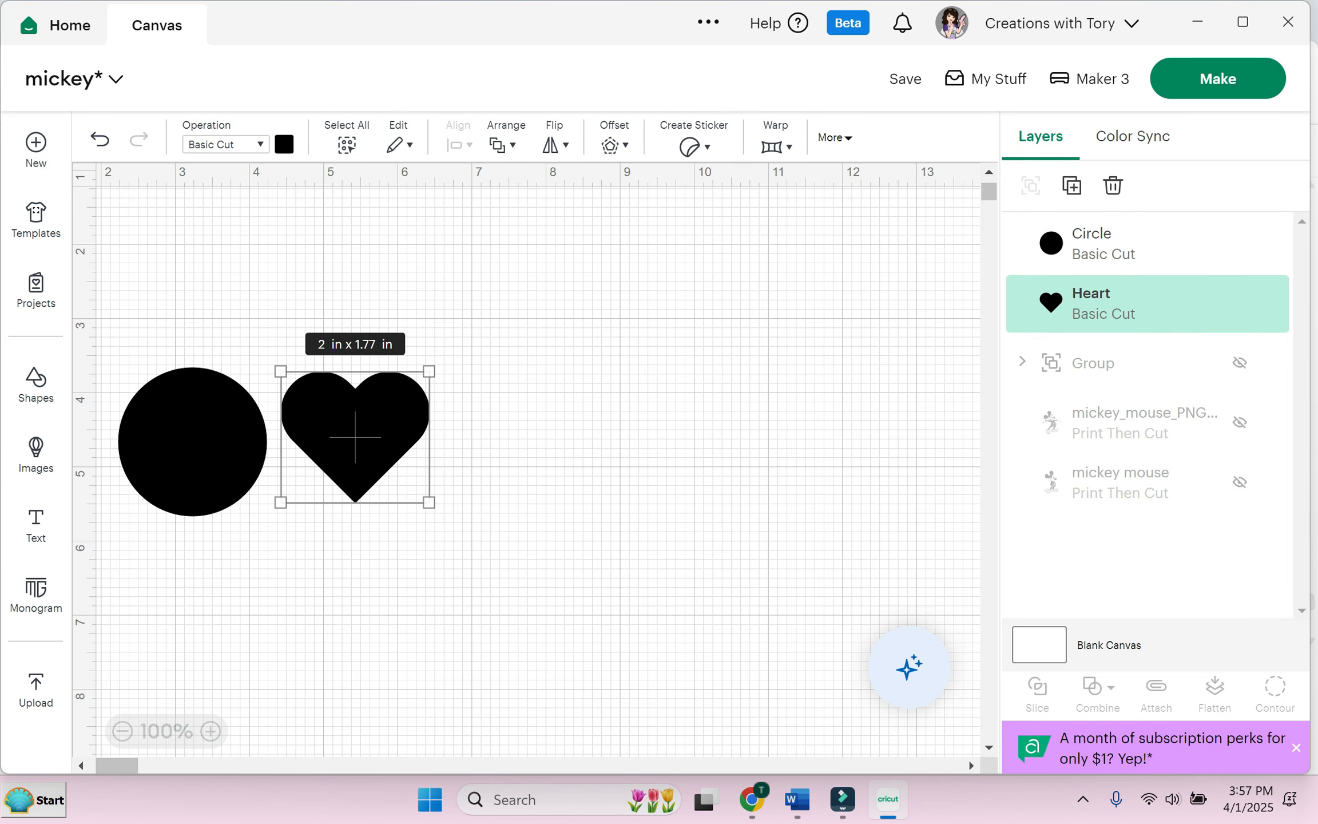
left_click(284, 144)
left_click(357, 232)
Step: Enlarge the red heart to about 2.35 by 2.07 in over the circle and select both
left_click(192, 441)
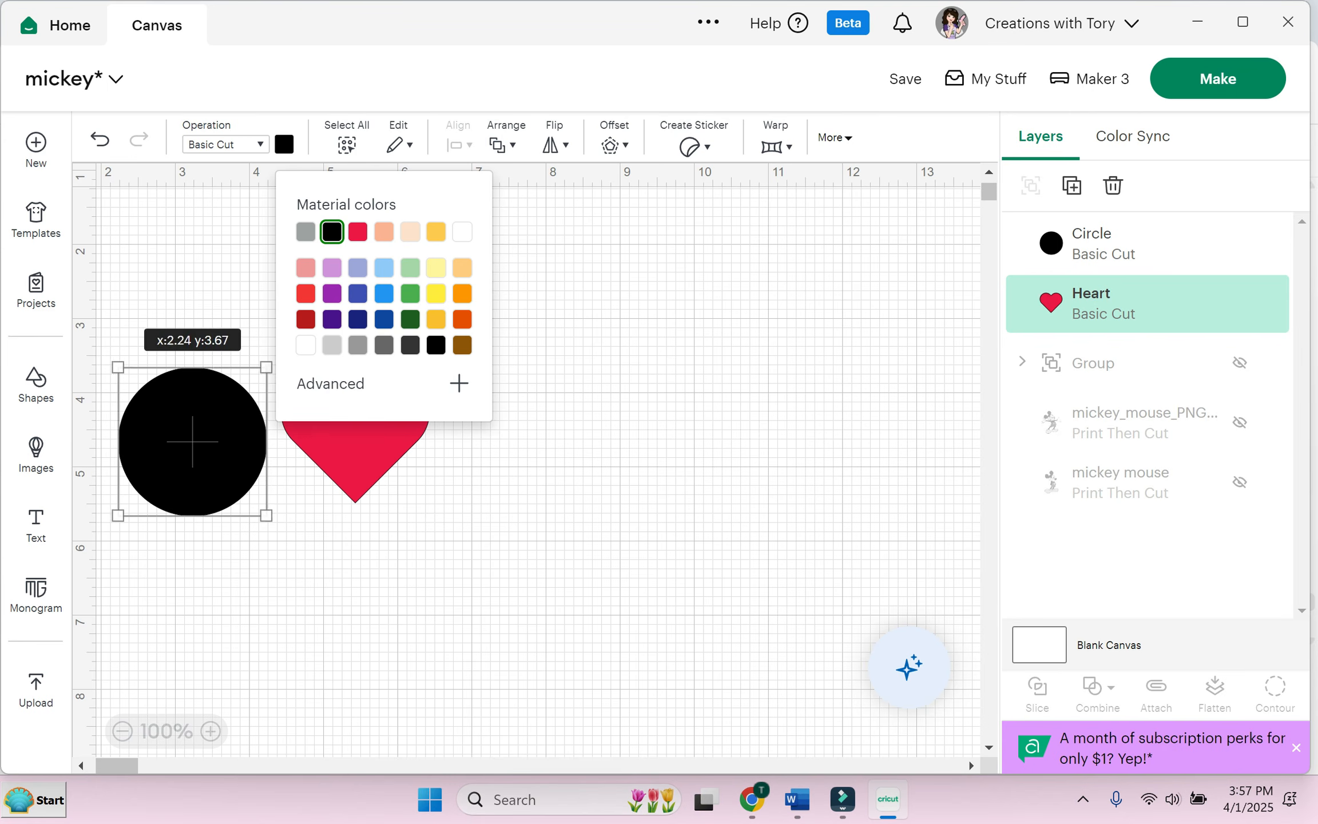
left_click_drag(192, 442, 201, 430)
left_click(297, 298)
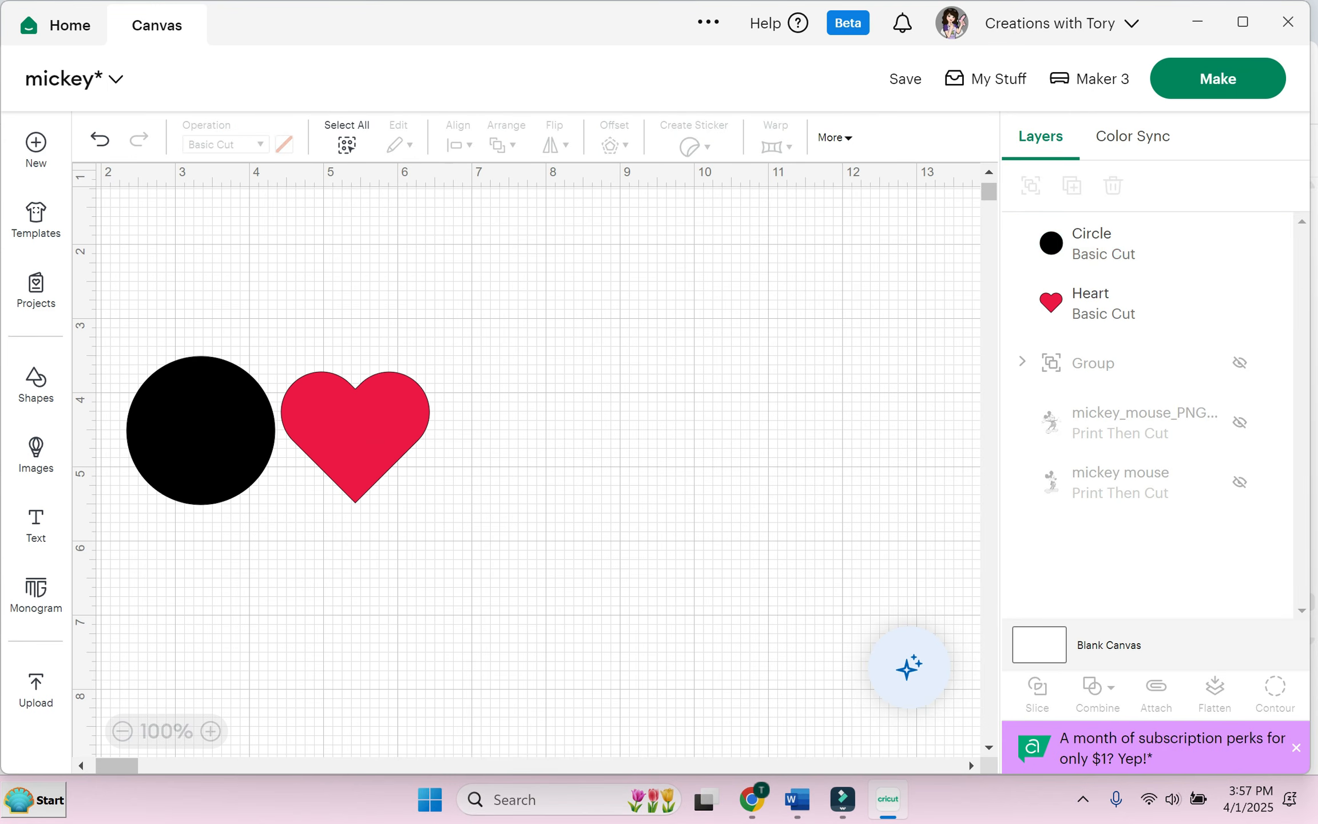
left_click_drag(355, 435, 297, 436)
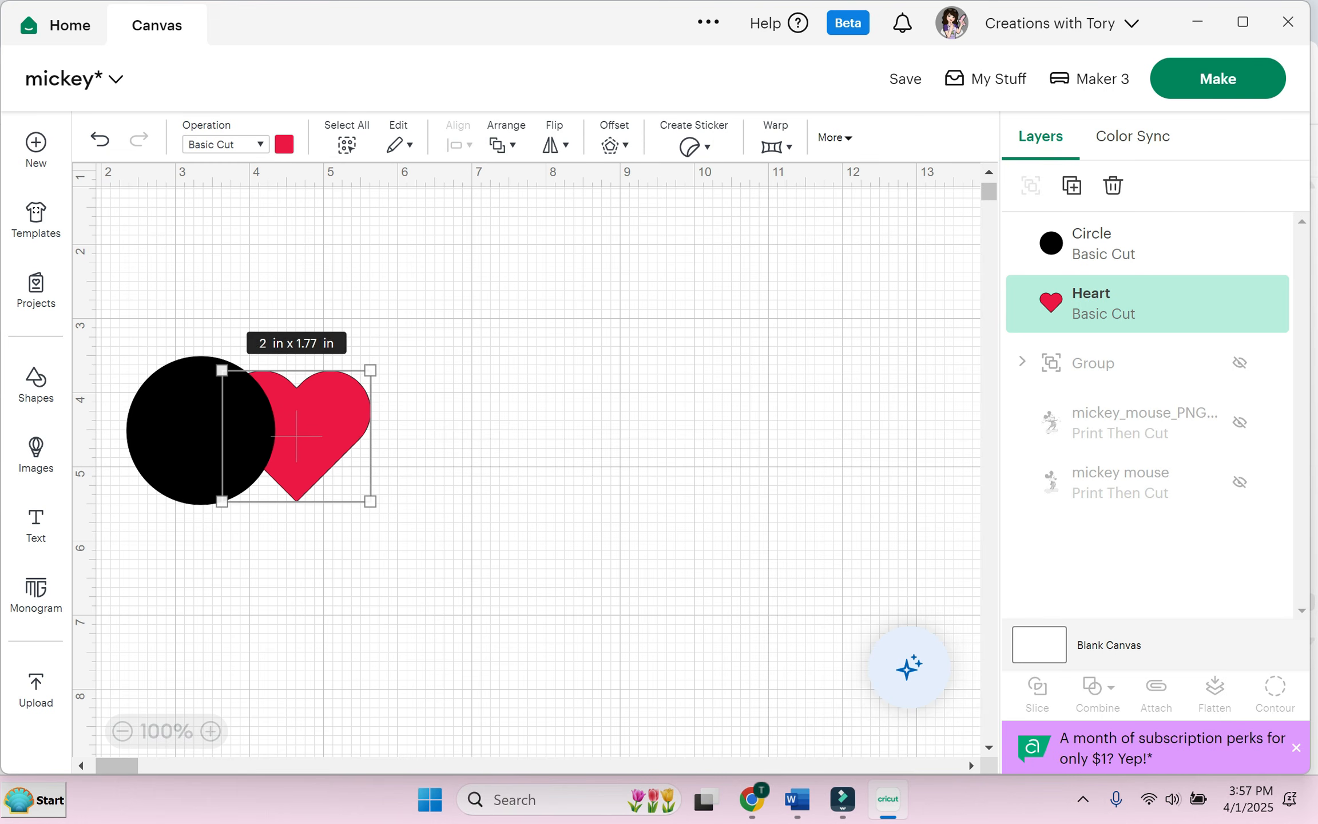
left_click_drag(370, 371, 396, 348)
left_click_drag(309, 426, 306, 435)
left_click_drag(171, 322, 412, 558)
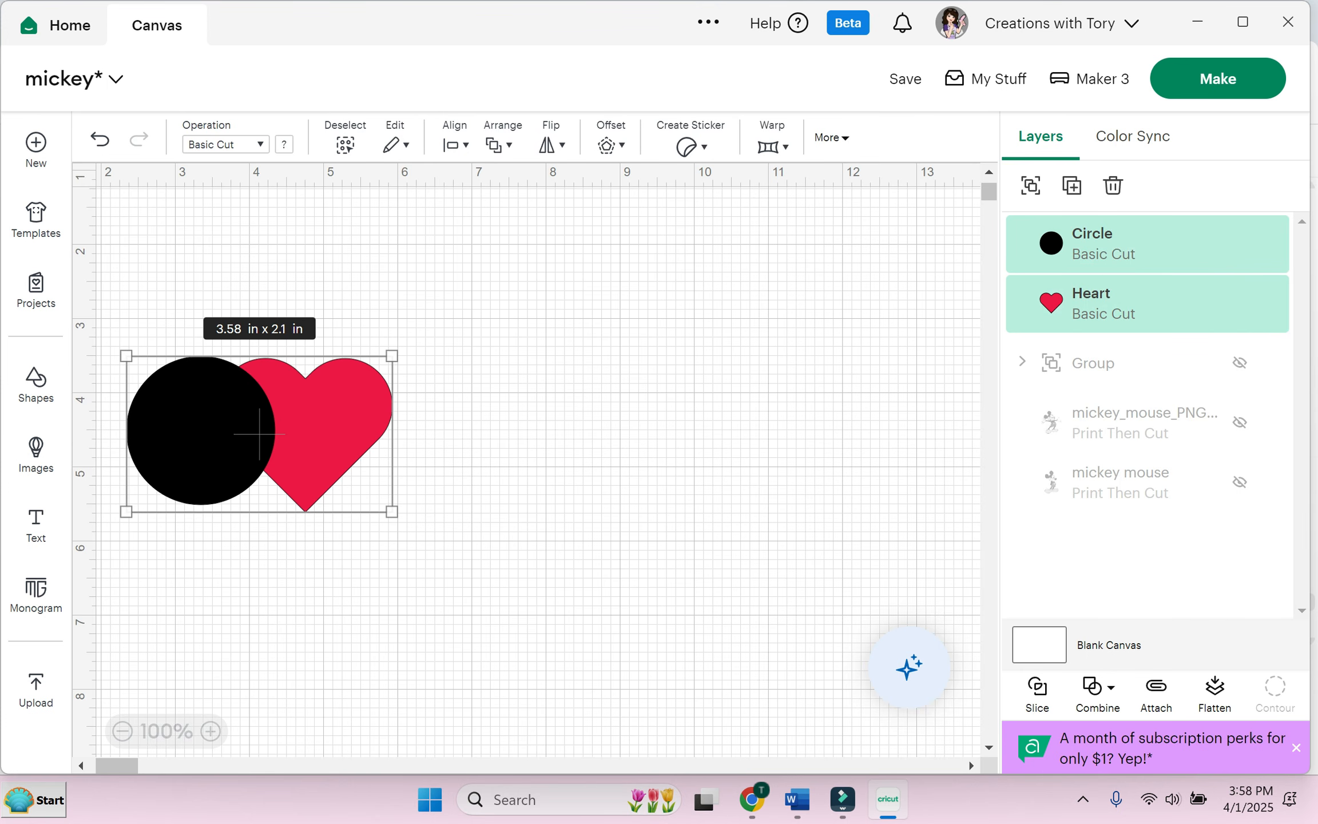
Step: Unite the circle and heart into one shape and move it up and right
left_click(1099, 694)
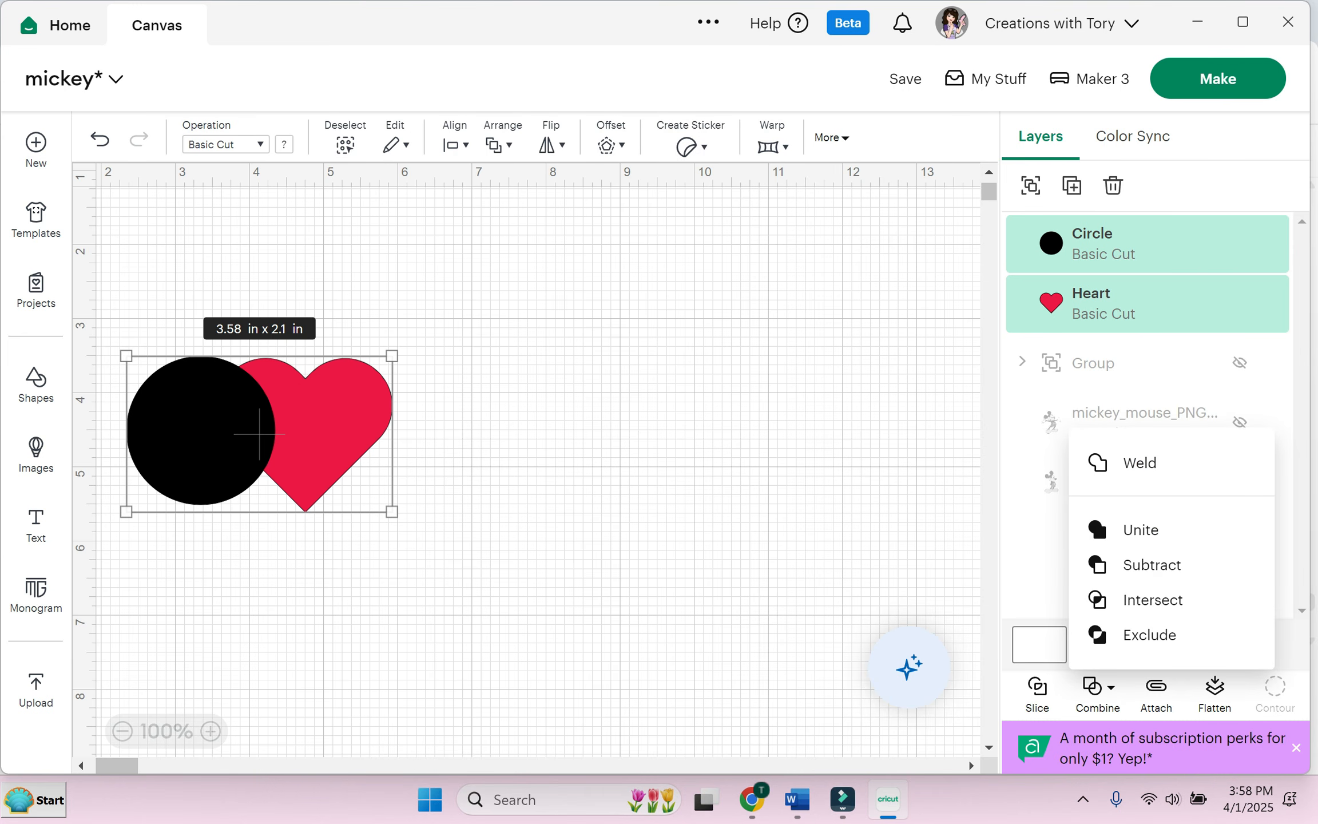
left_click(1140, 530)
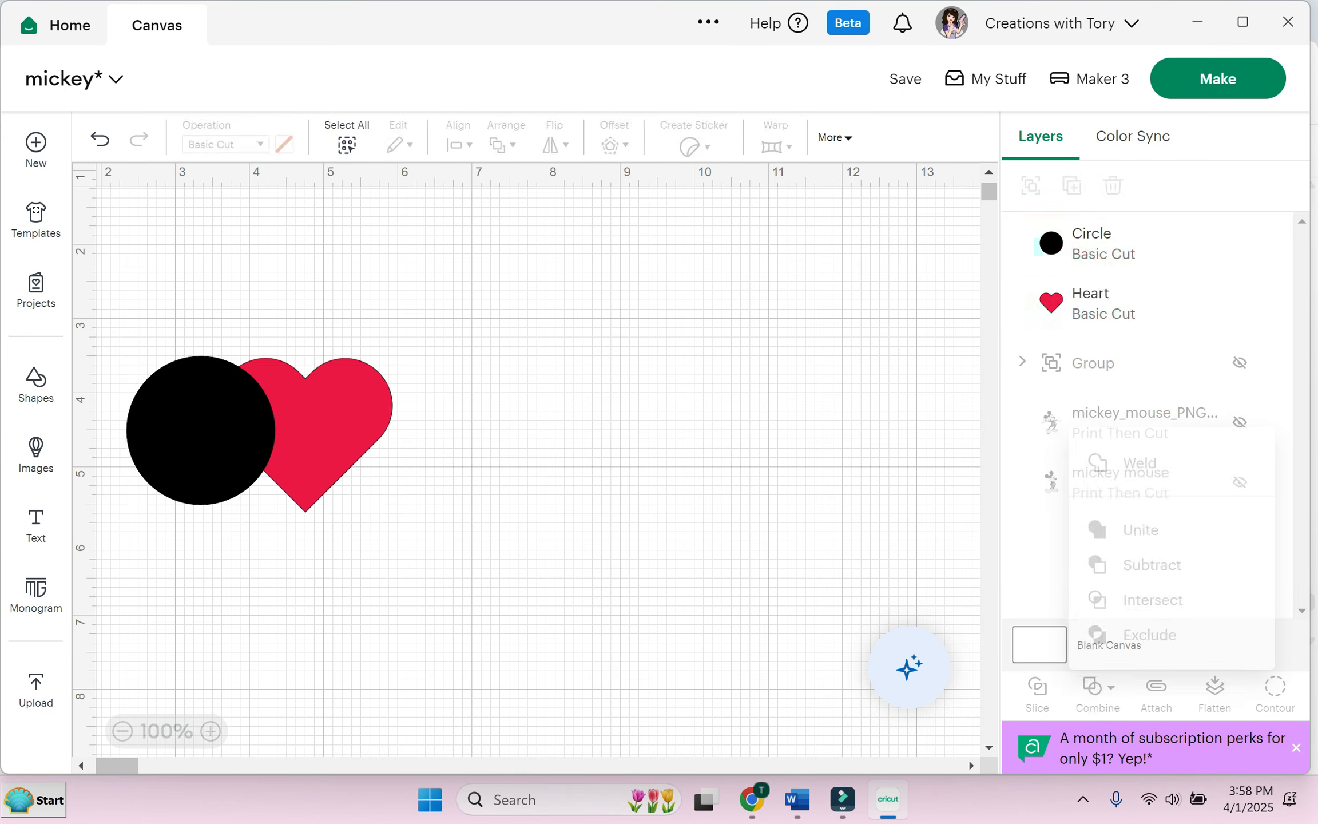
left_click_drag(260, 434, 382, 394)
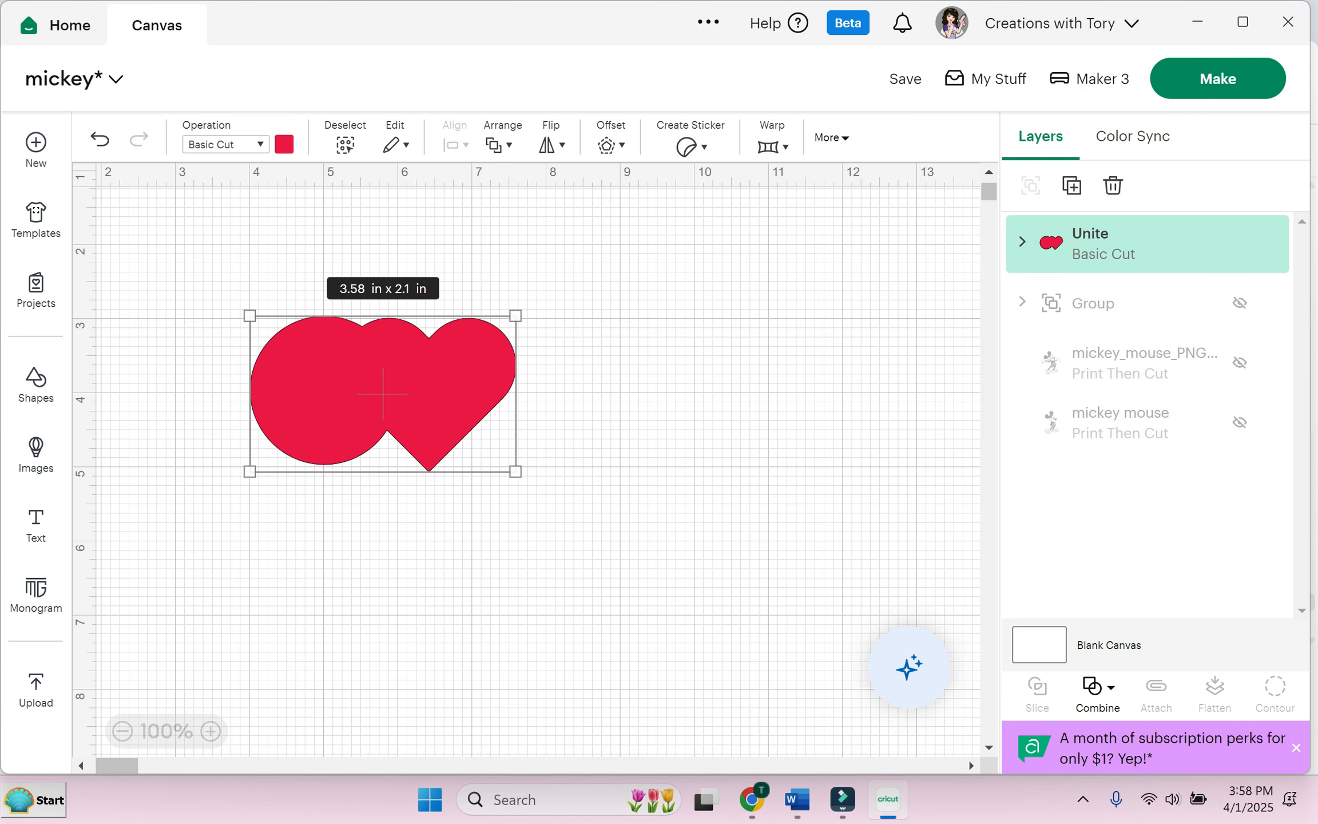
Step: Undo the Unite and pull the heart away from the circle
left_click(1097, 686)
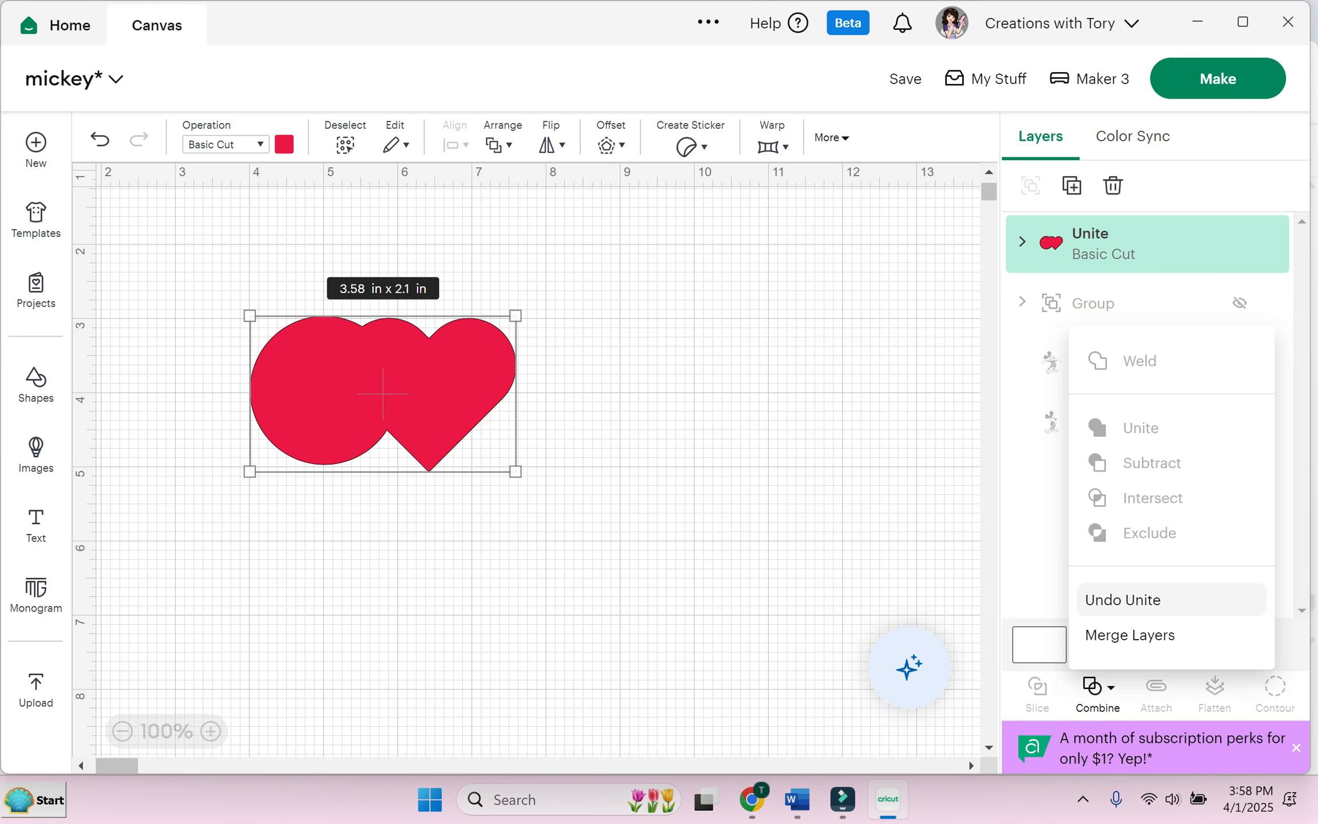
left_click(1122, 600)
left_click_drag(428, 392, 520, 390)
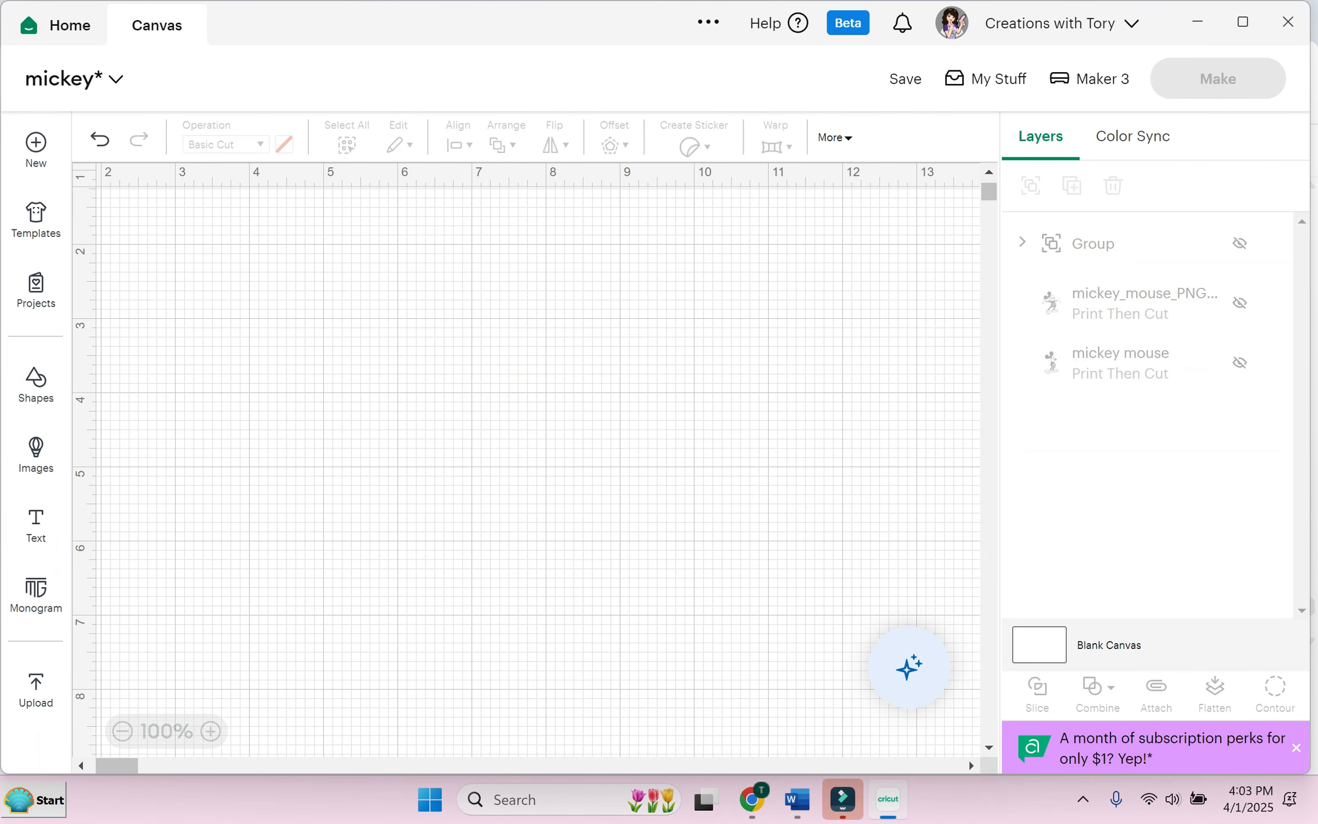
Step: Add a black square from Shapes and enlarge it to 4.86 in
left_click(36, 455)
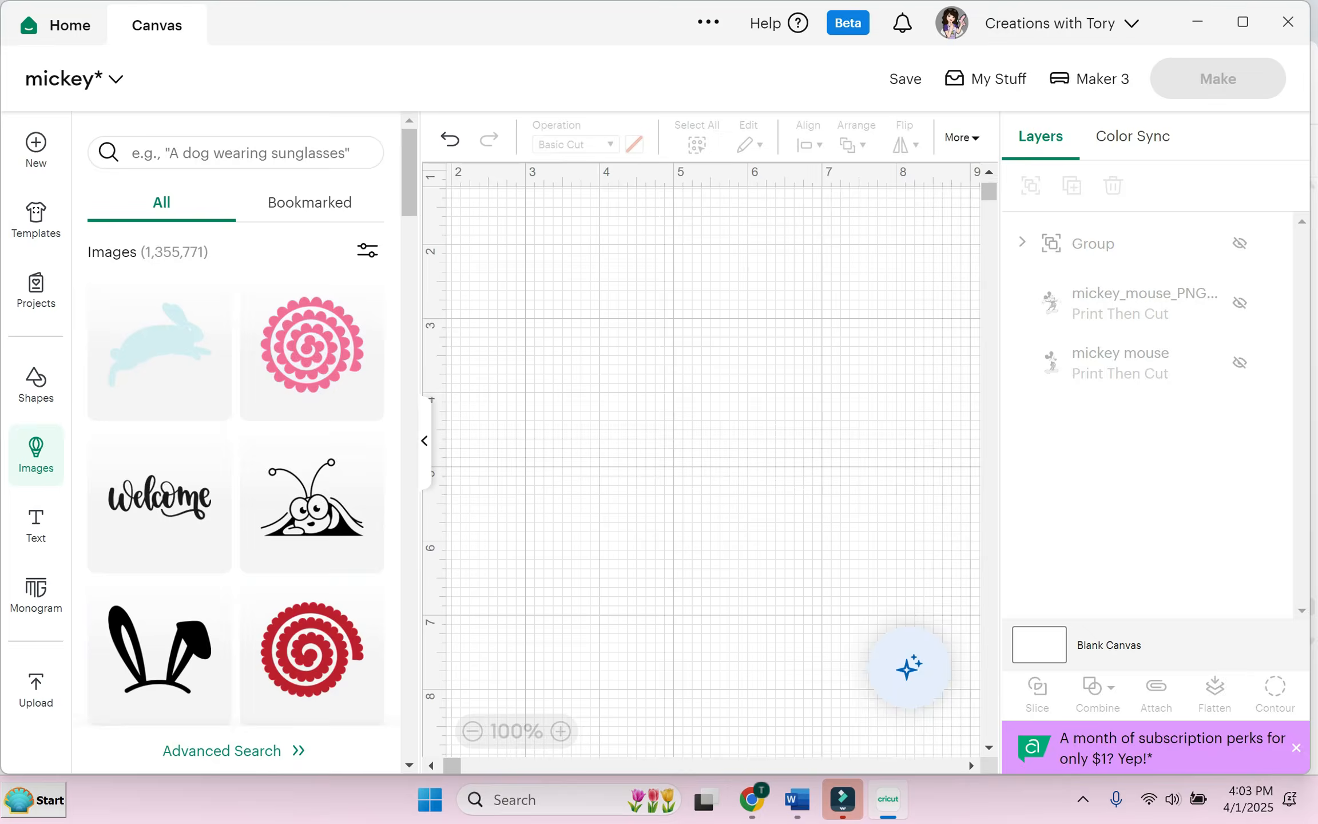
left_click(424, 441)
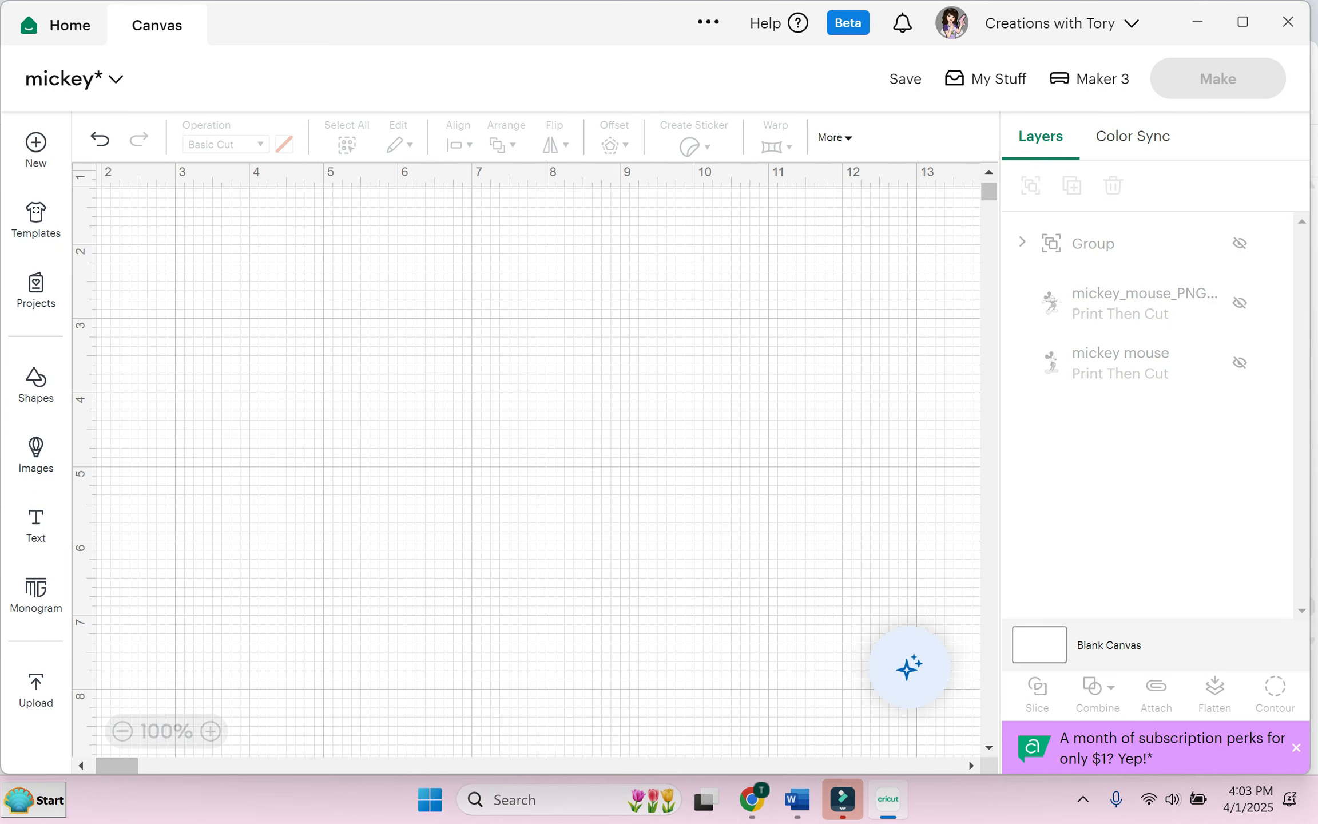
left_click(35, 385)
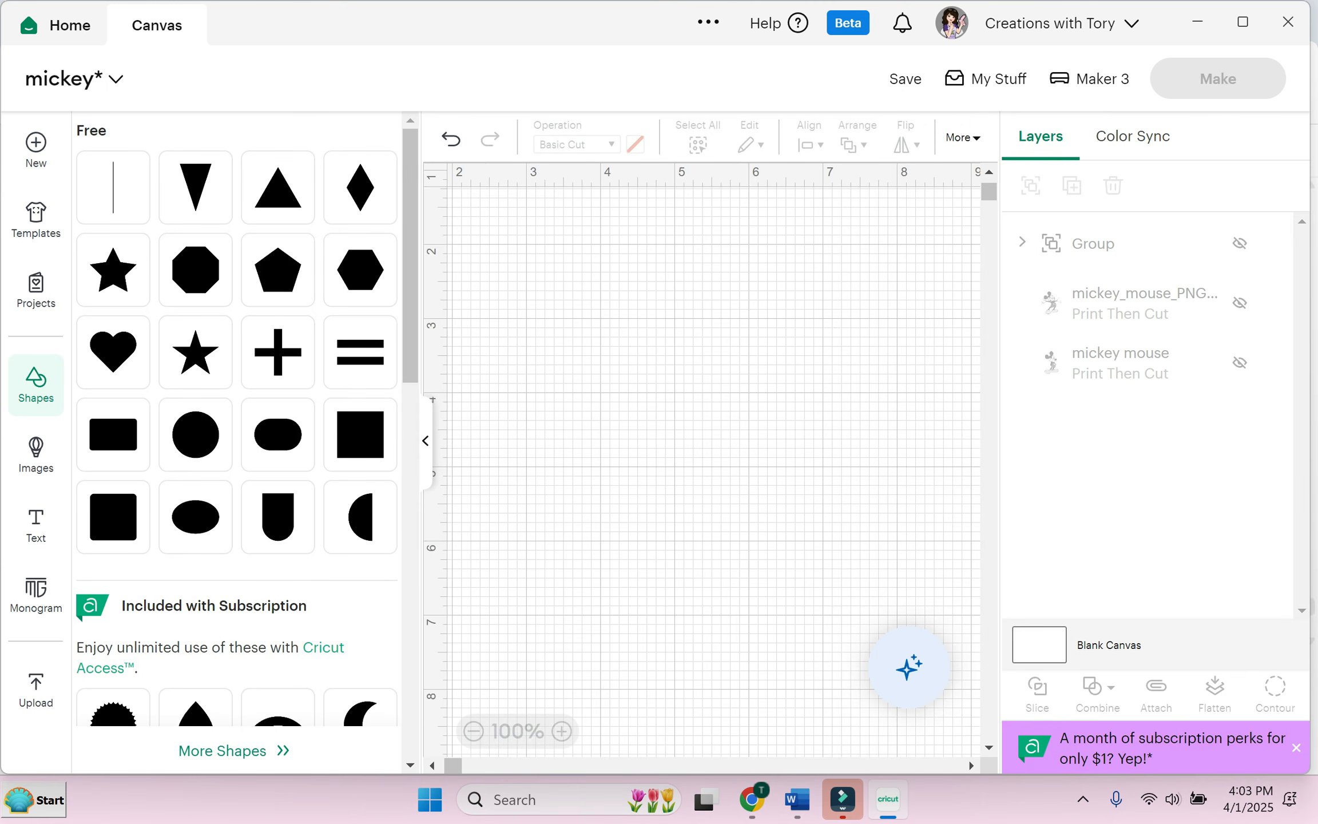
left_click(360, 434)
left_click_drag(780, 520, 569, 308)
Step: Add a red 2 by 1.9 in star, centre it on the square, and select both
left_click(195, 352)
left_click_drag(891, 614, 477, 421)
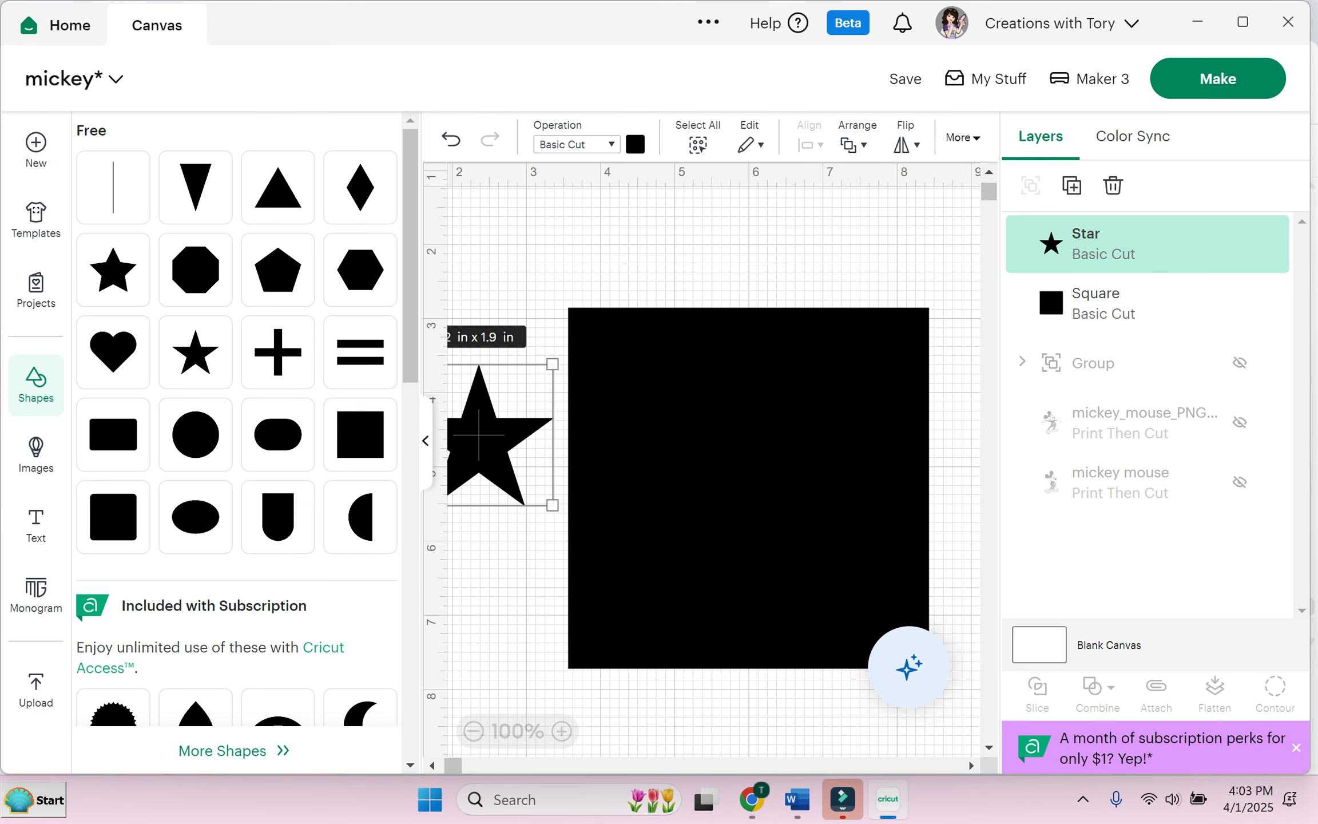
left_click(425, 441)
left_click(284, 144)
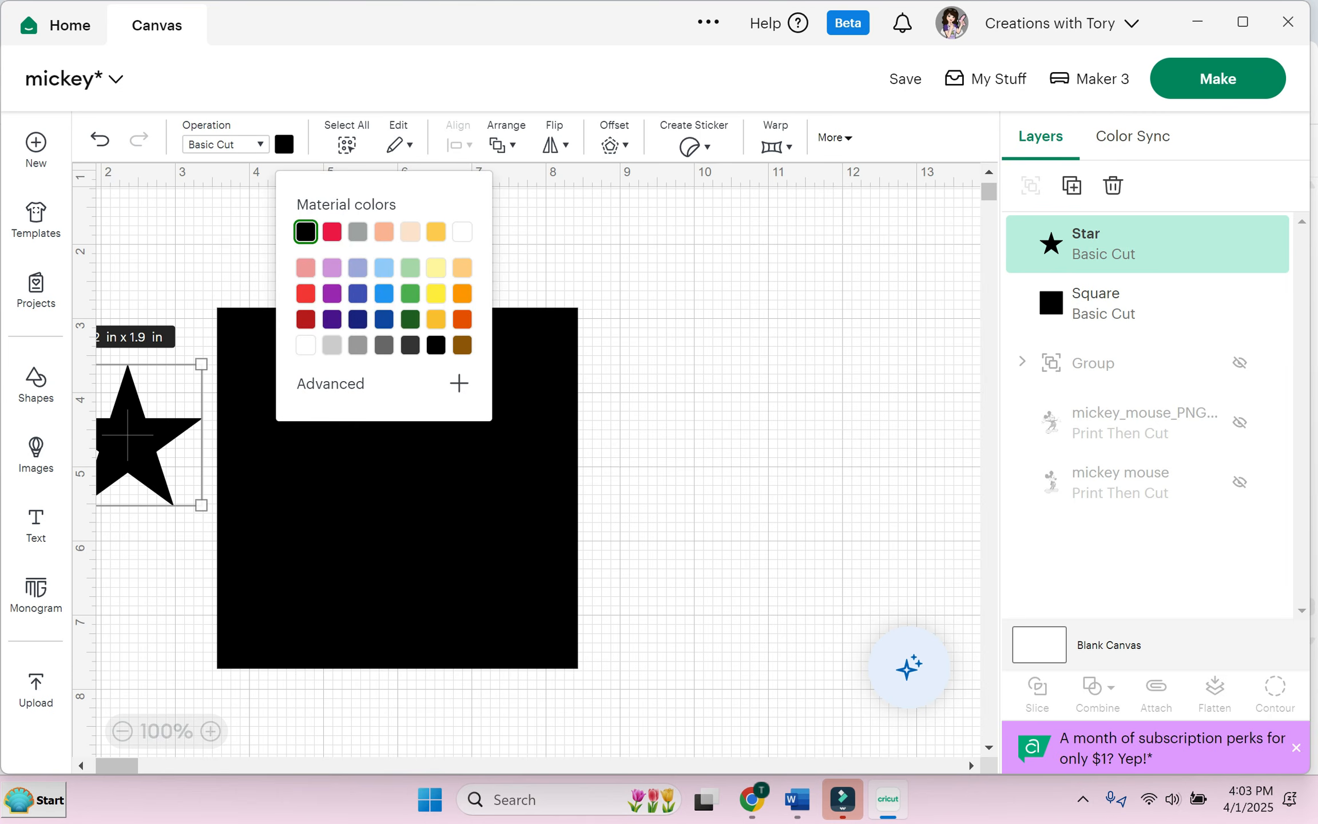
left_click(357, 232)
left_click(194, 275)
left_click_drag(129, 439, 399, 487)
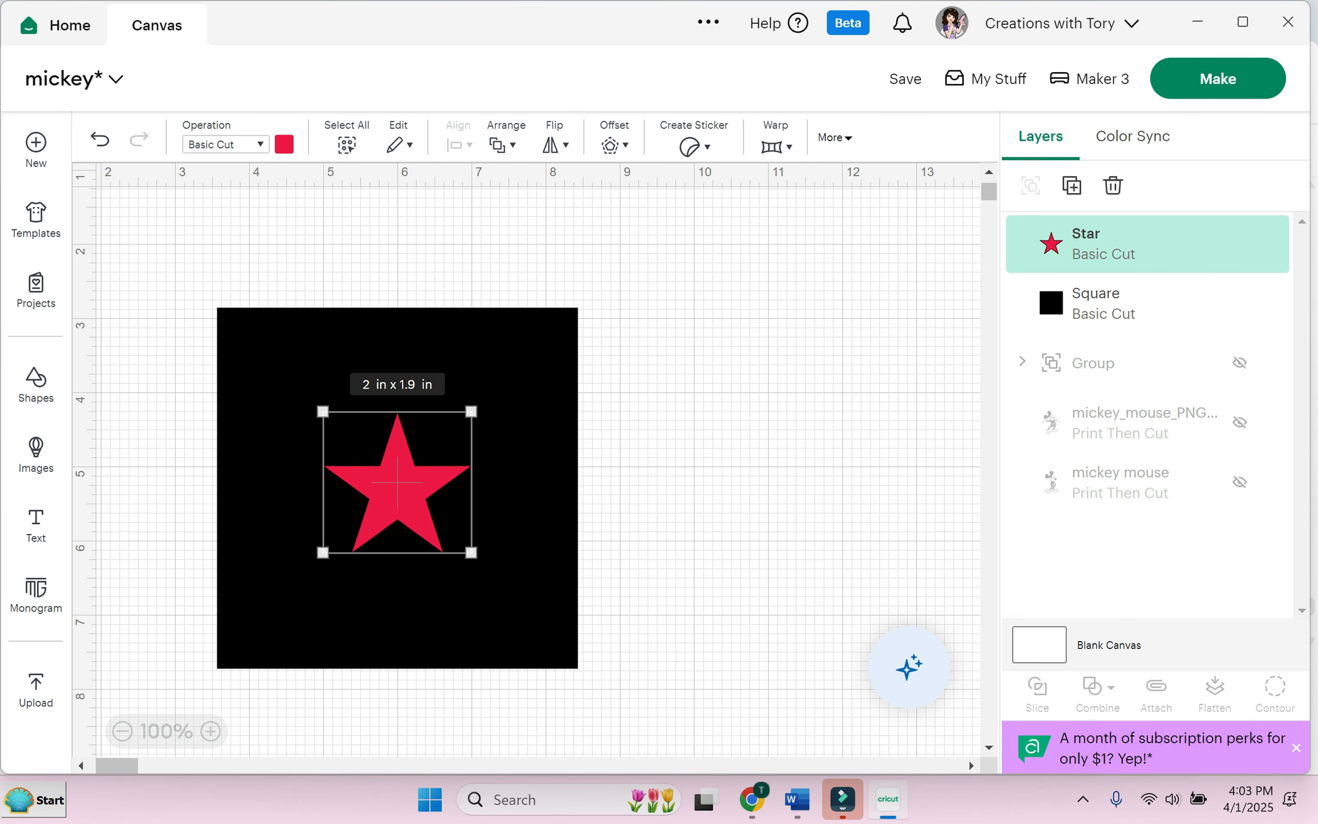
left_click(652, 424)
left_click_drag(157, 260, 645, 724)
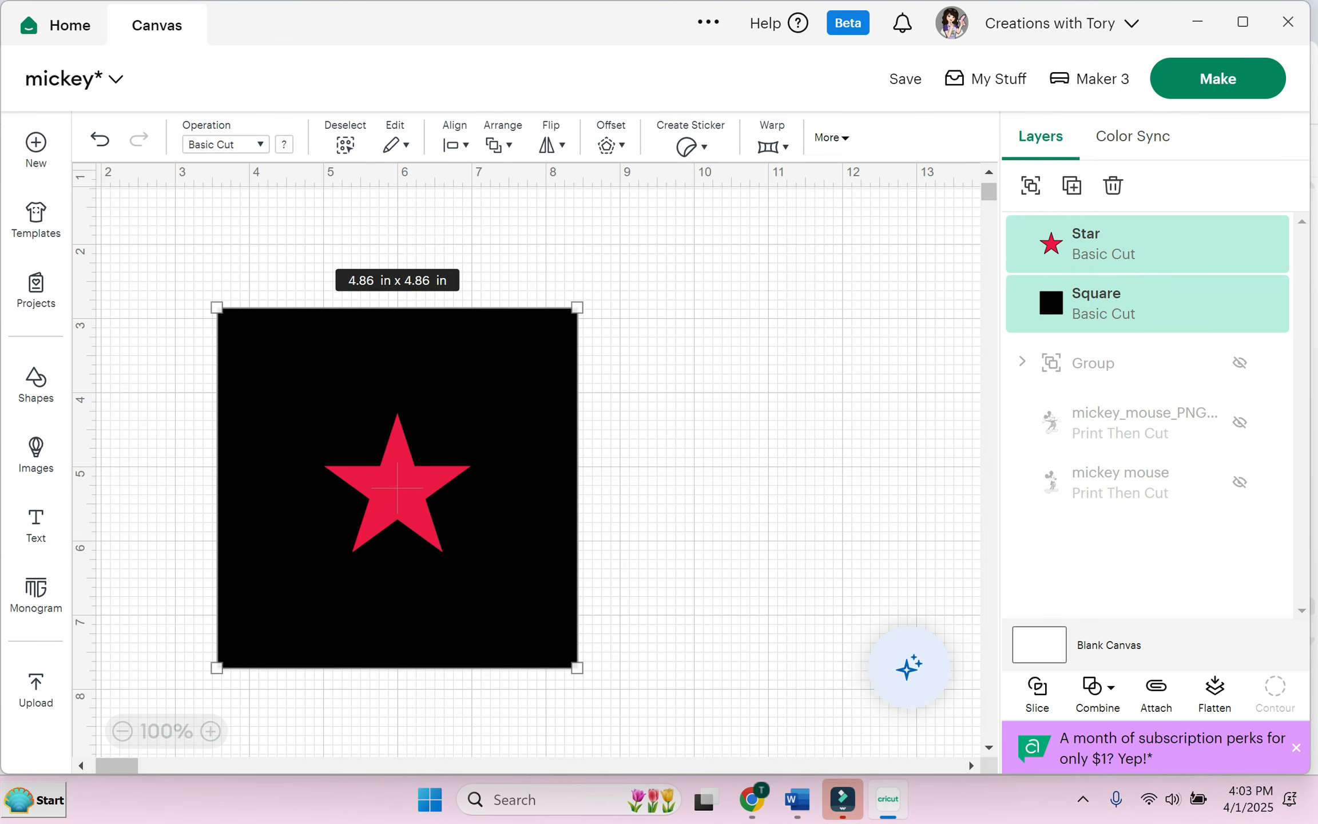
Step: Subtract the star from the black square and move the result to the right
left_click(1098, 689)
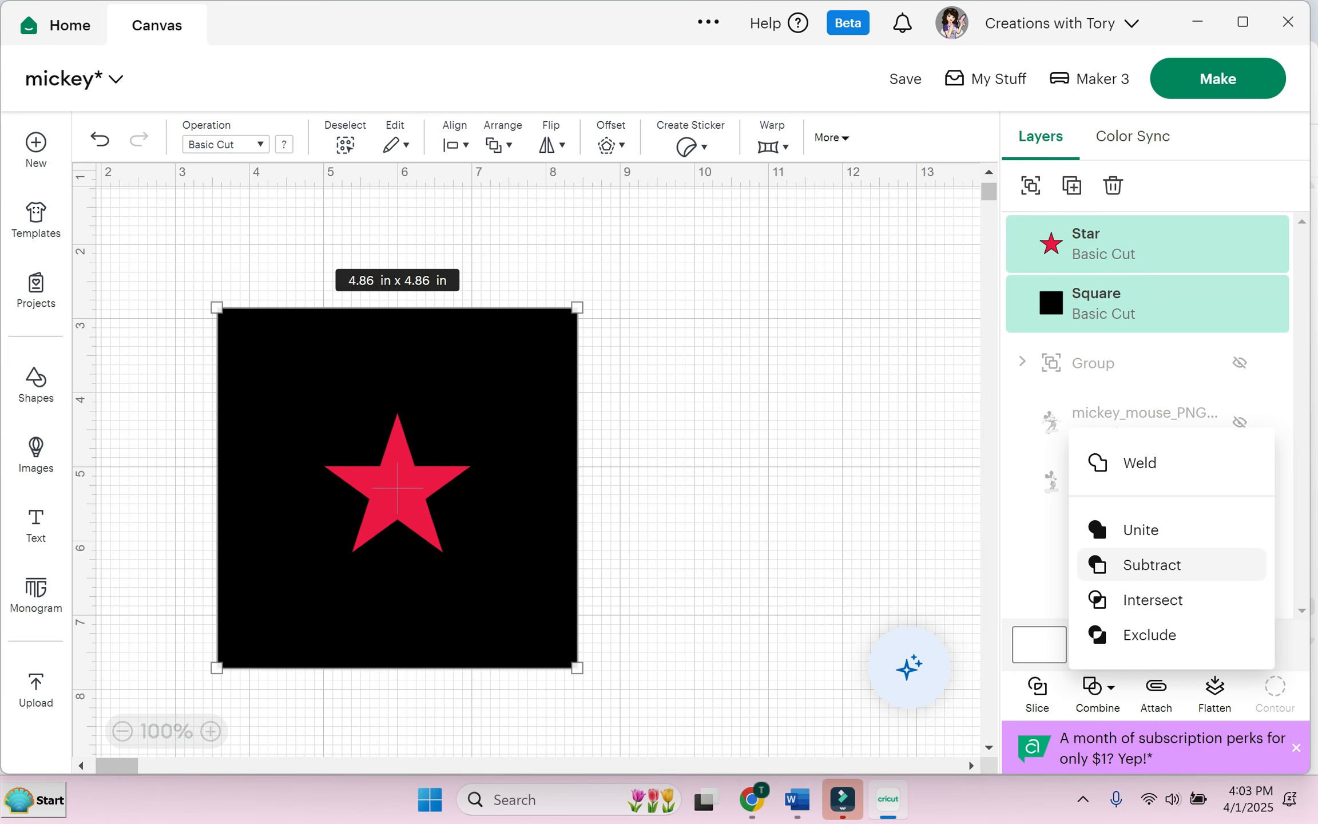
left_click(1152, 565)
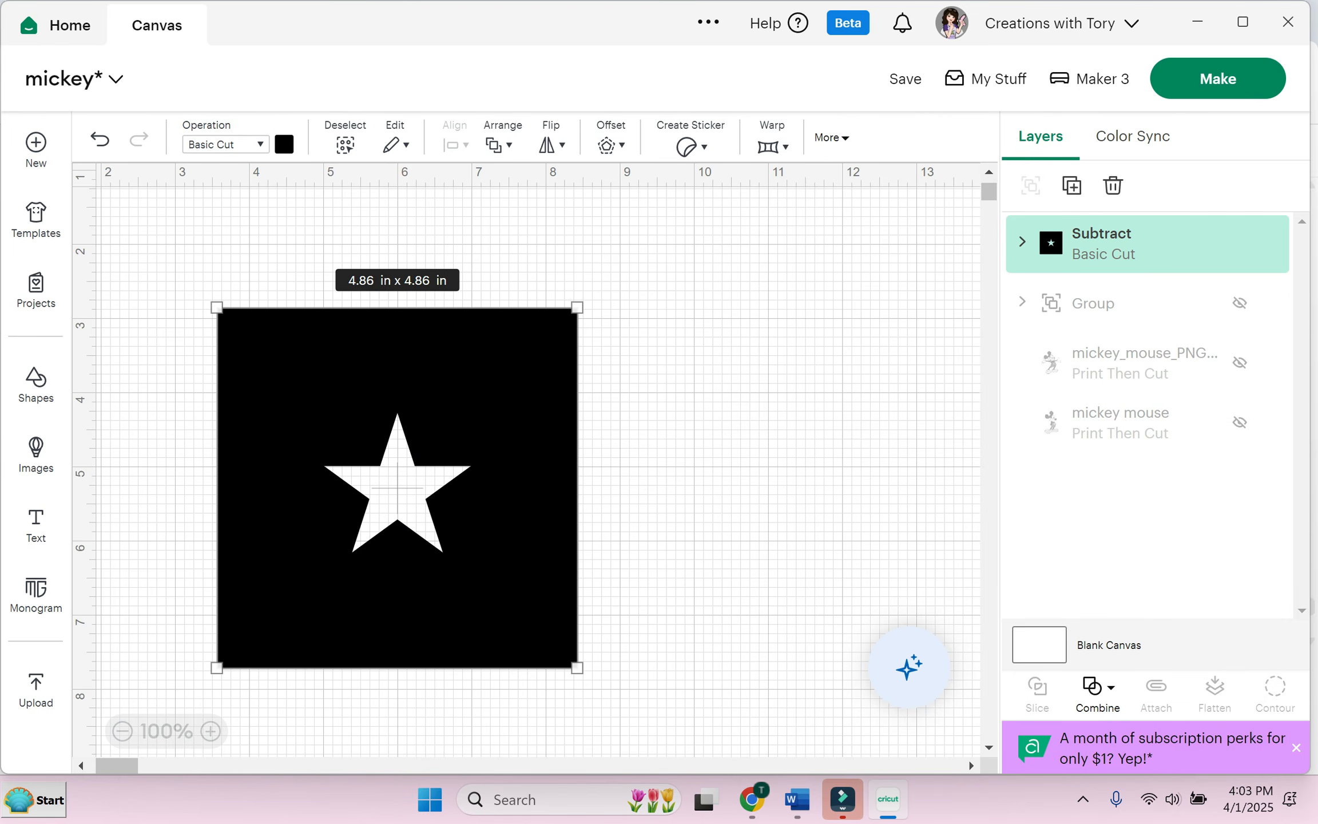
left_click_drag(396, 487, 544, 415)
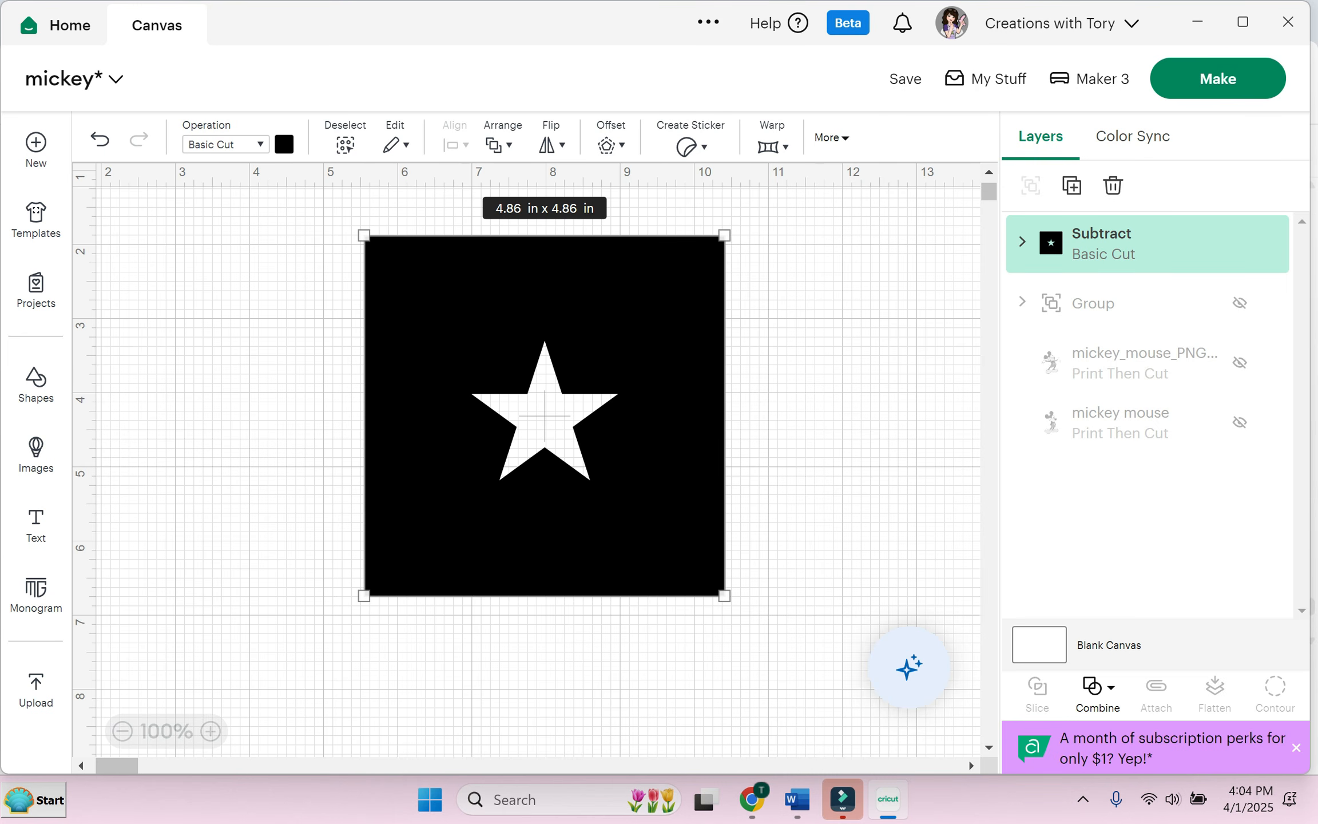
left_click_drag(545, 416, 688, 407)
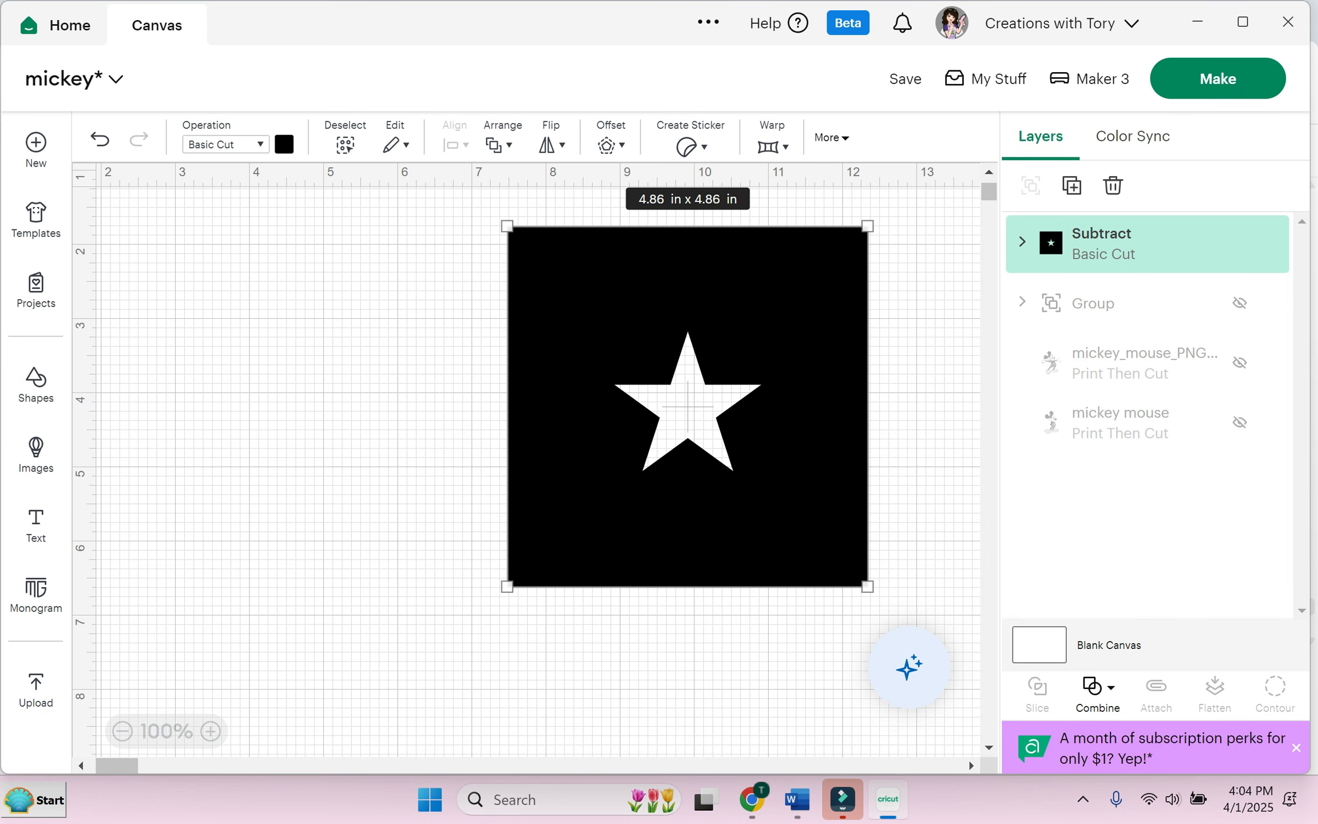
Step: Shift the star-cut square back left, slide the 2 in circle against the heart, and select both
left_click_drag(688, 406, 499, 422)
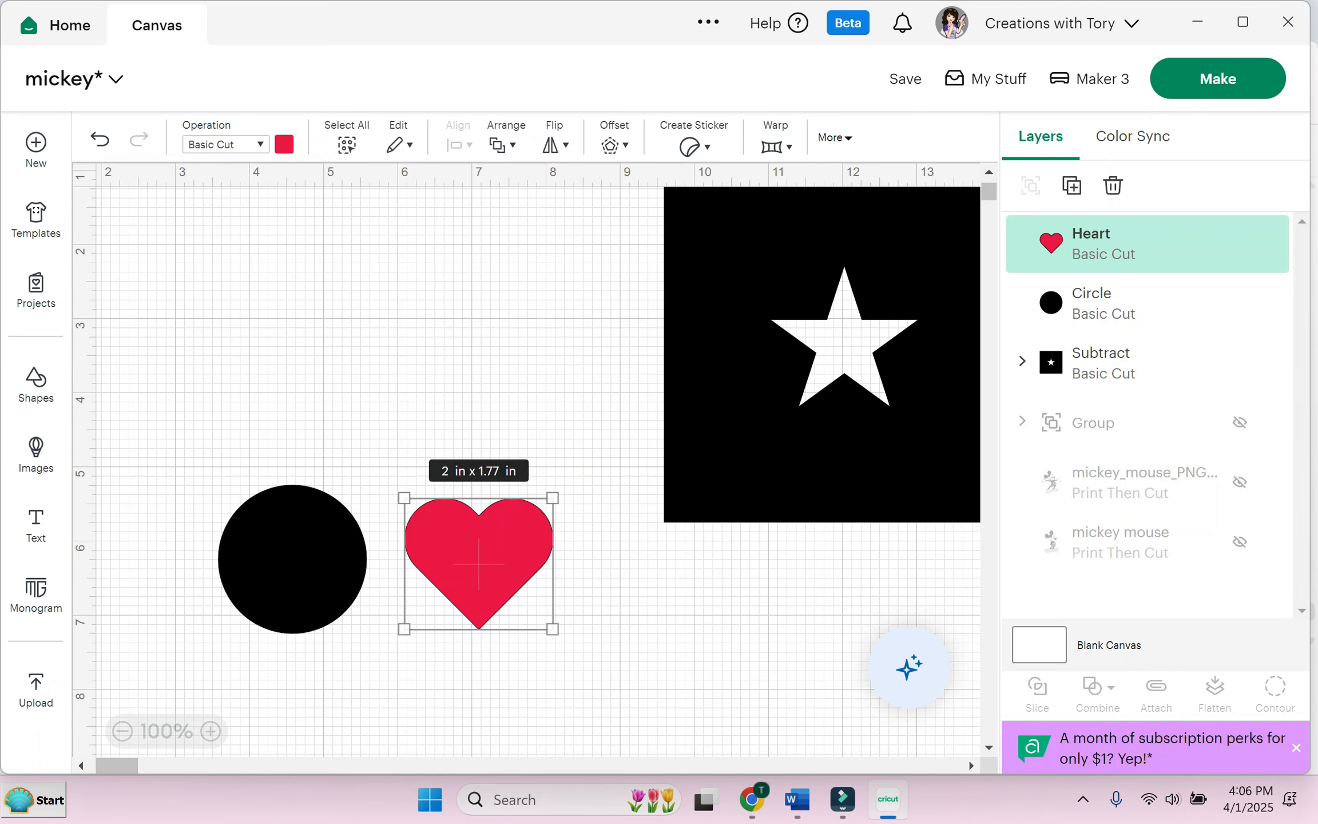
left_click_drag(293, 558, 414, 556)
left_click_drag(341, 433, 523, 679)
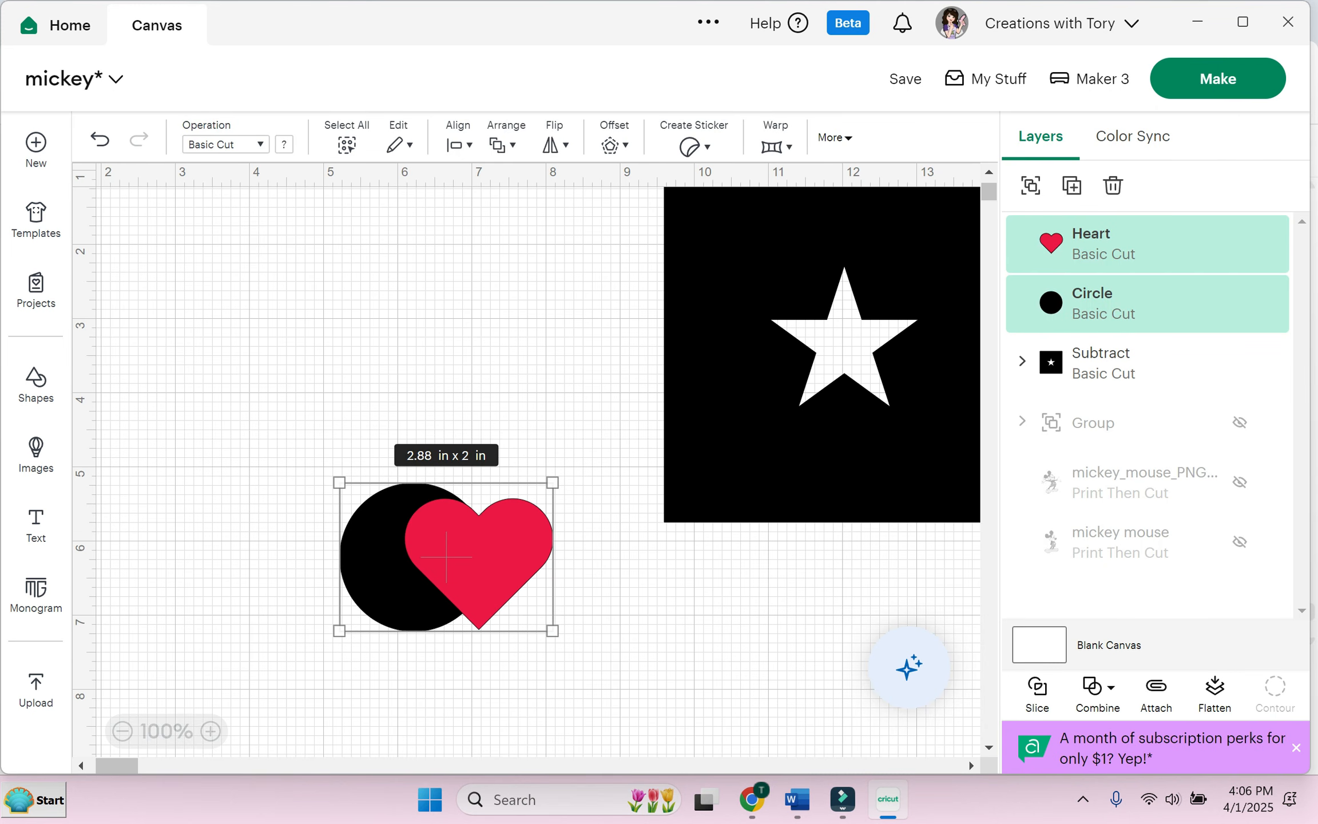
Step: Intersect the circle and heart, then move the overlap shape left
left_click(1098, 687)
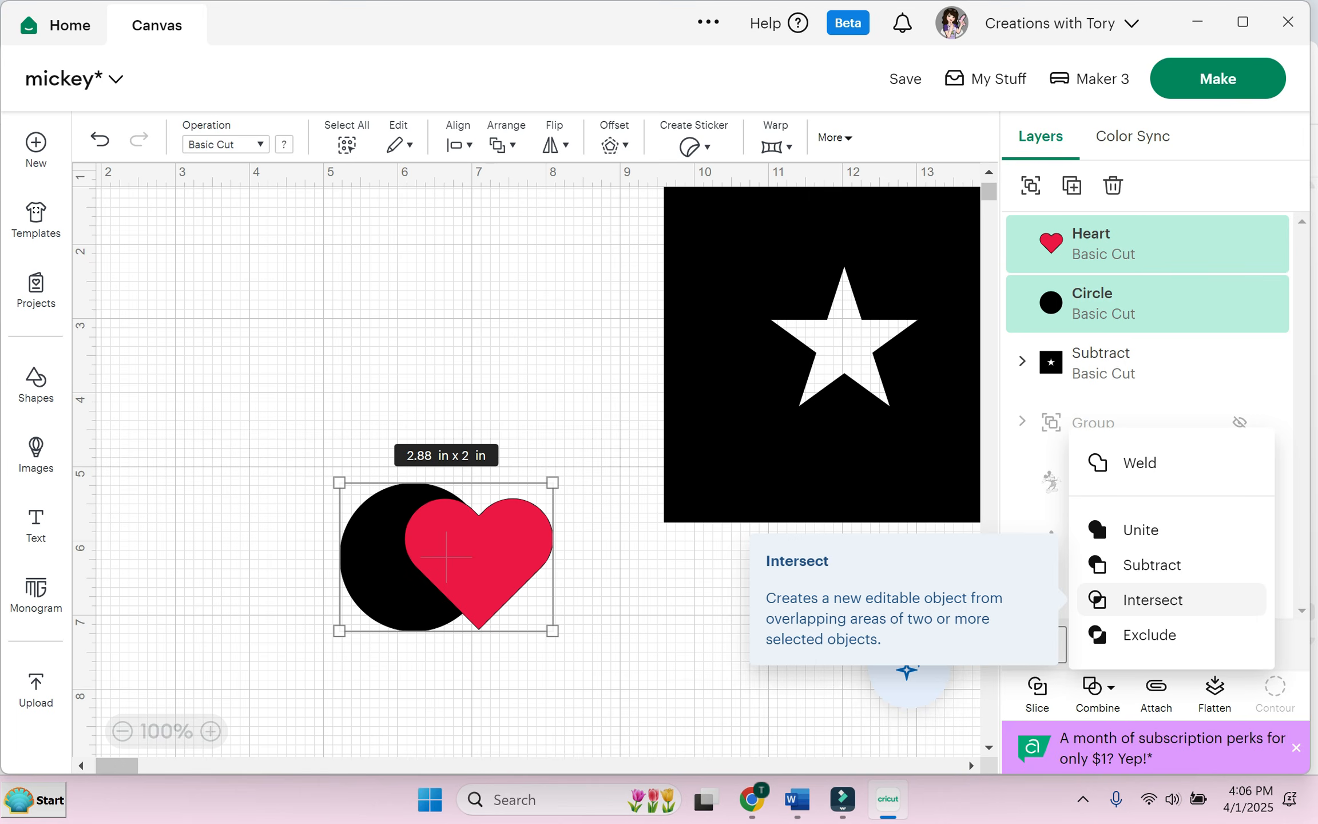
left_click(1153, 600)
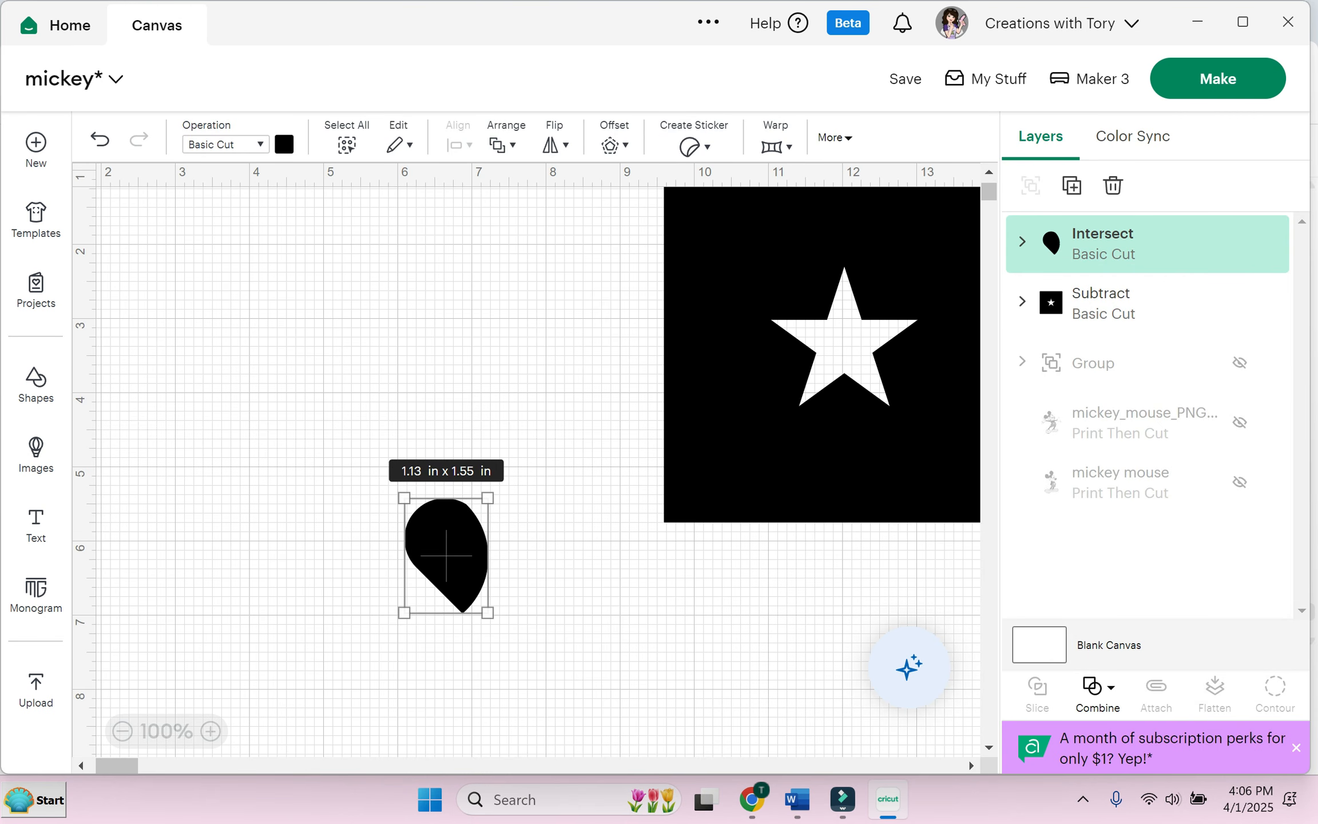
left_click_drag(446, 555, 307, 550)
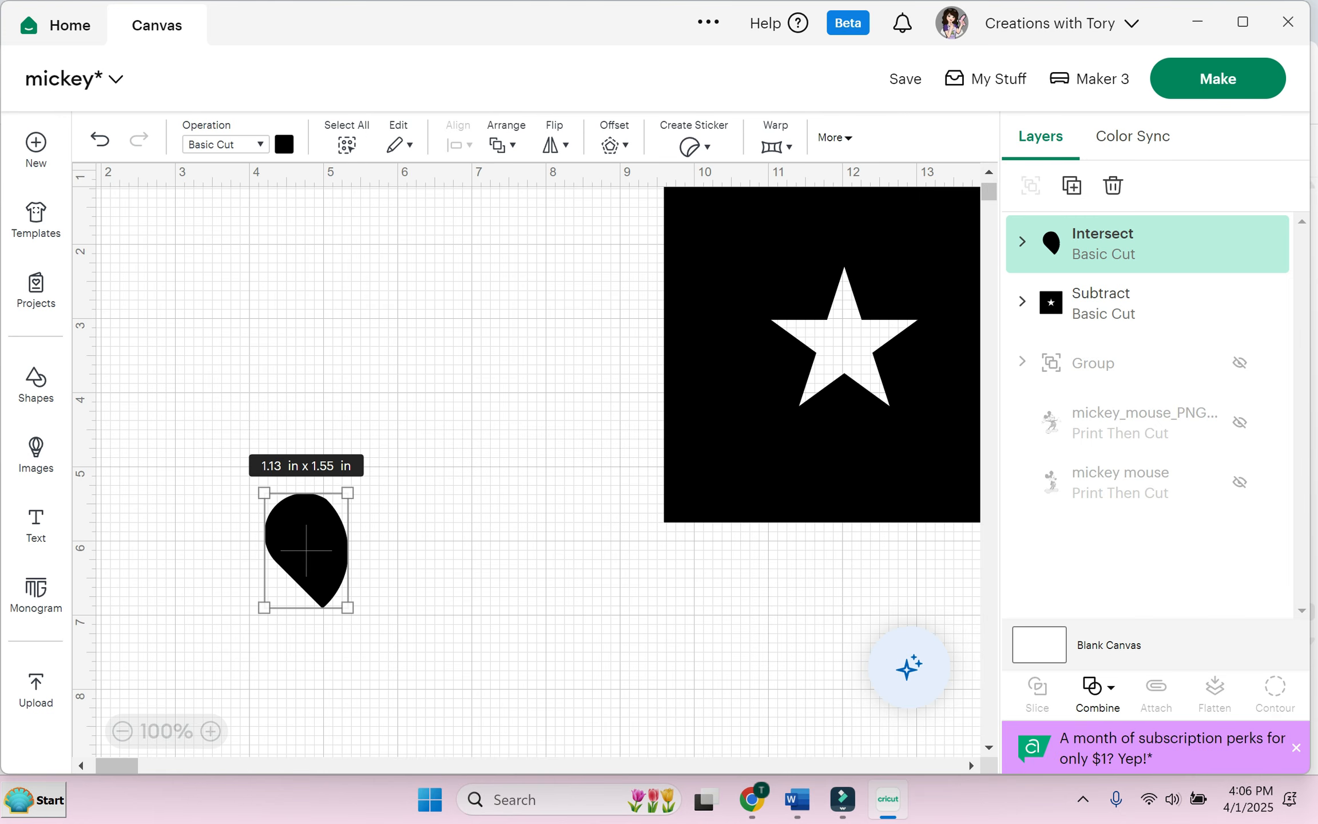
Step: Undo the Intersect and reposition the 2 by 1.77 in heart against the circle
key("ctrl+z")
left_click(449, 533)
left_click_drag(449, 533, 364, 551)
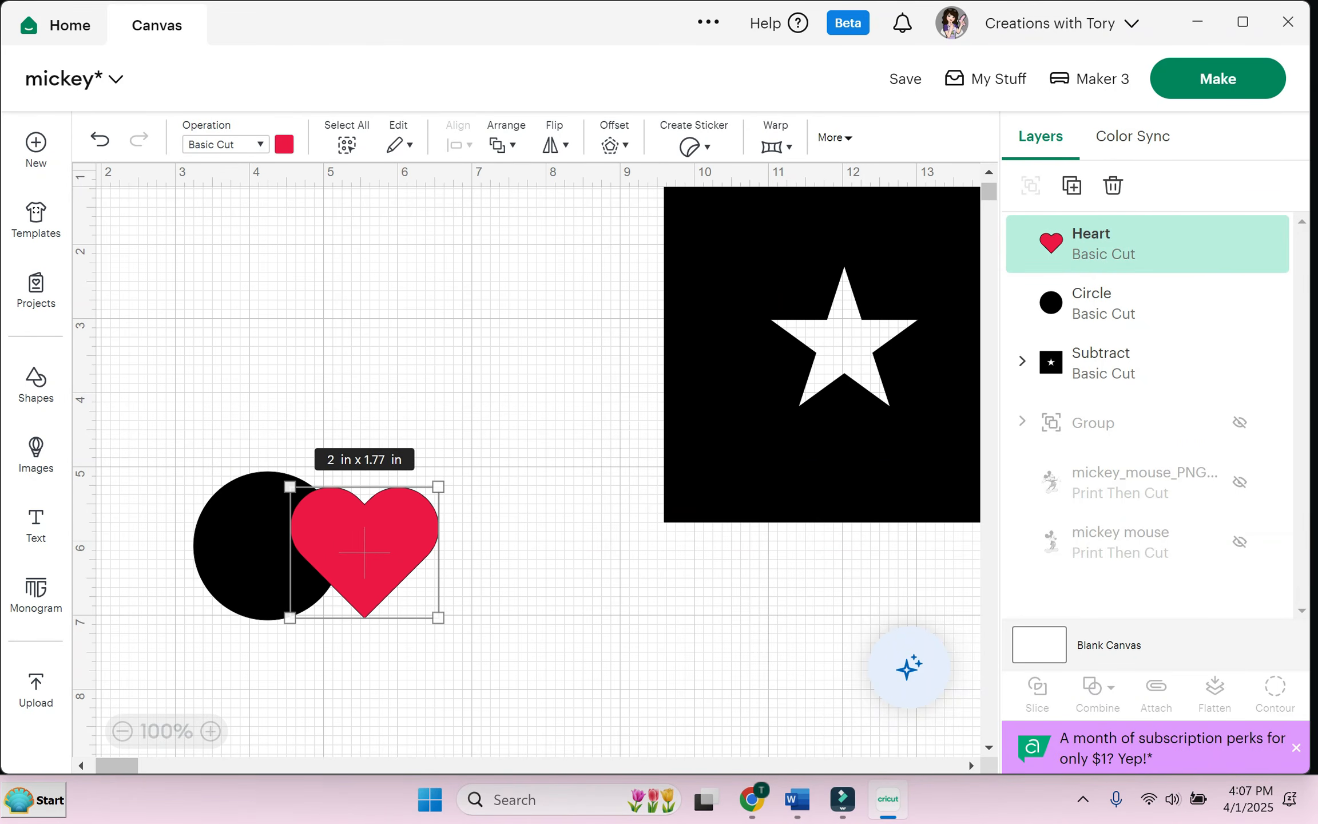
Step: Select the circle and heart together and apply Combine > Exclude
left_click(503, 458)
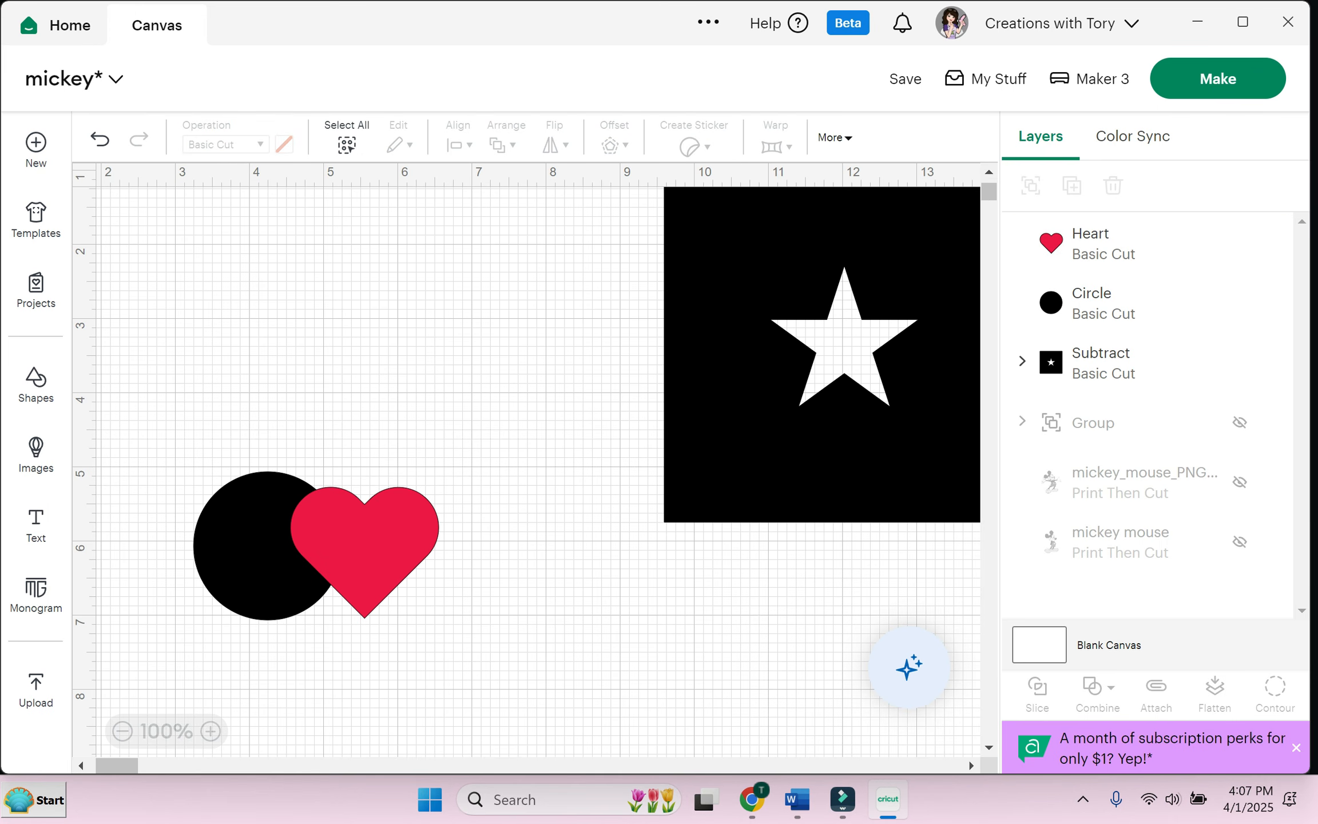
left_click_drag(196, 394, 477, 715)
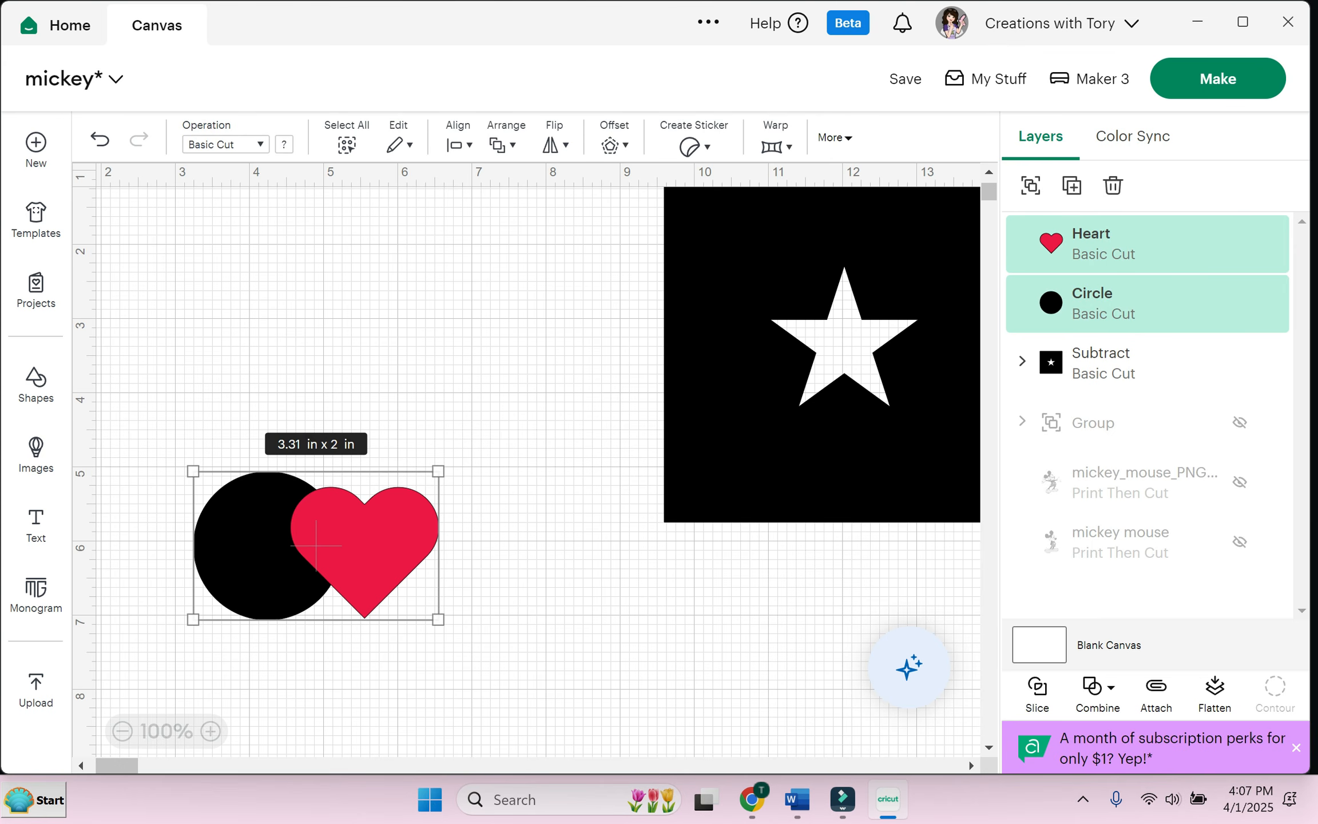
left_click(1097, 687)
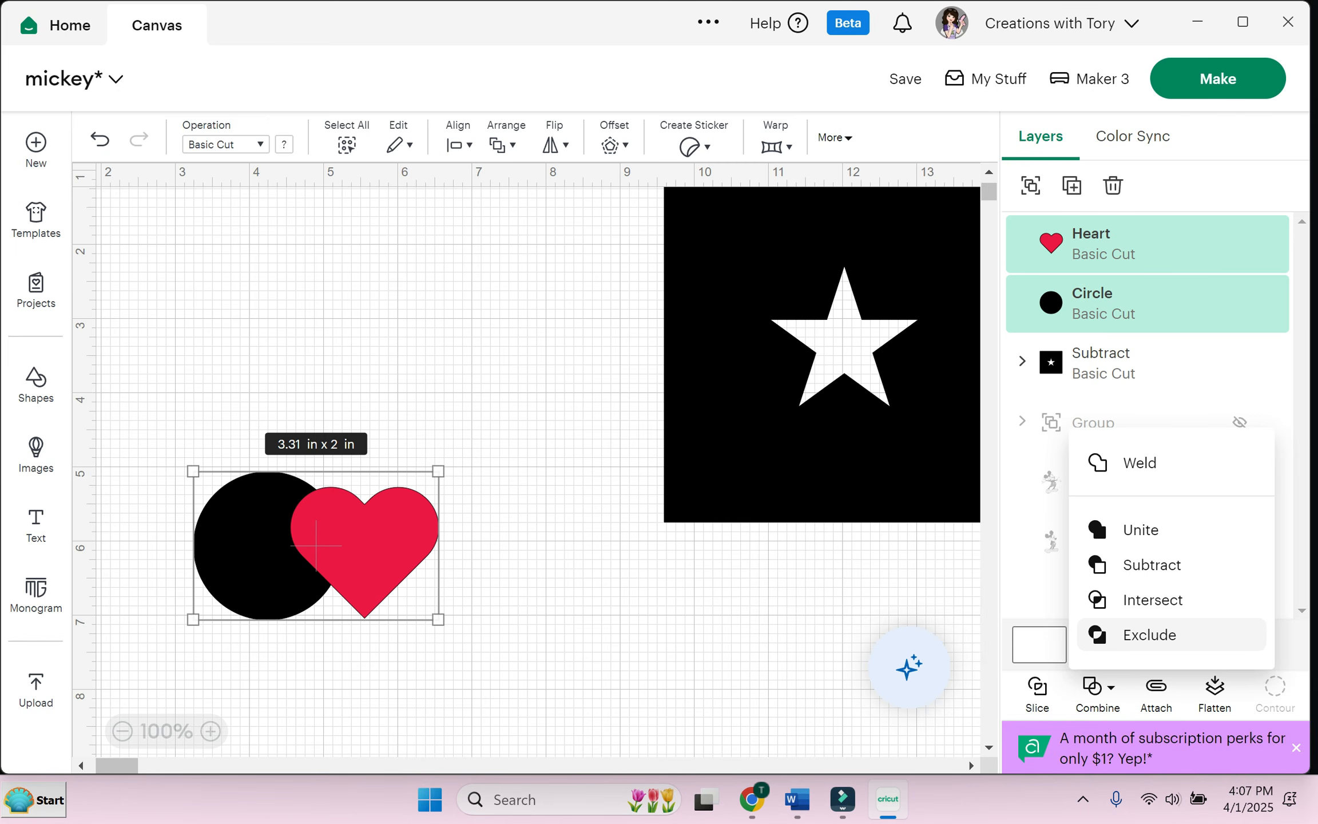
left_click(1150, 635)
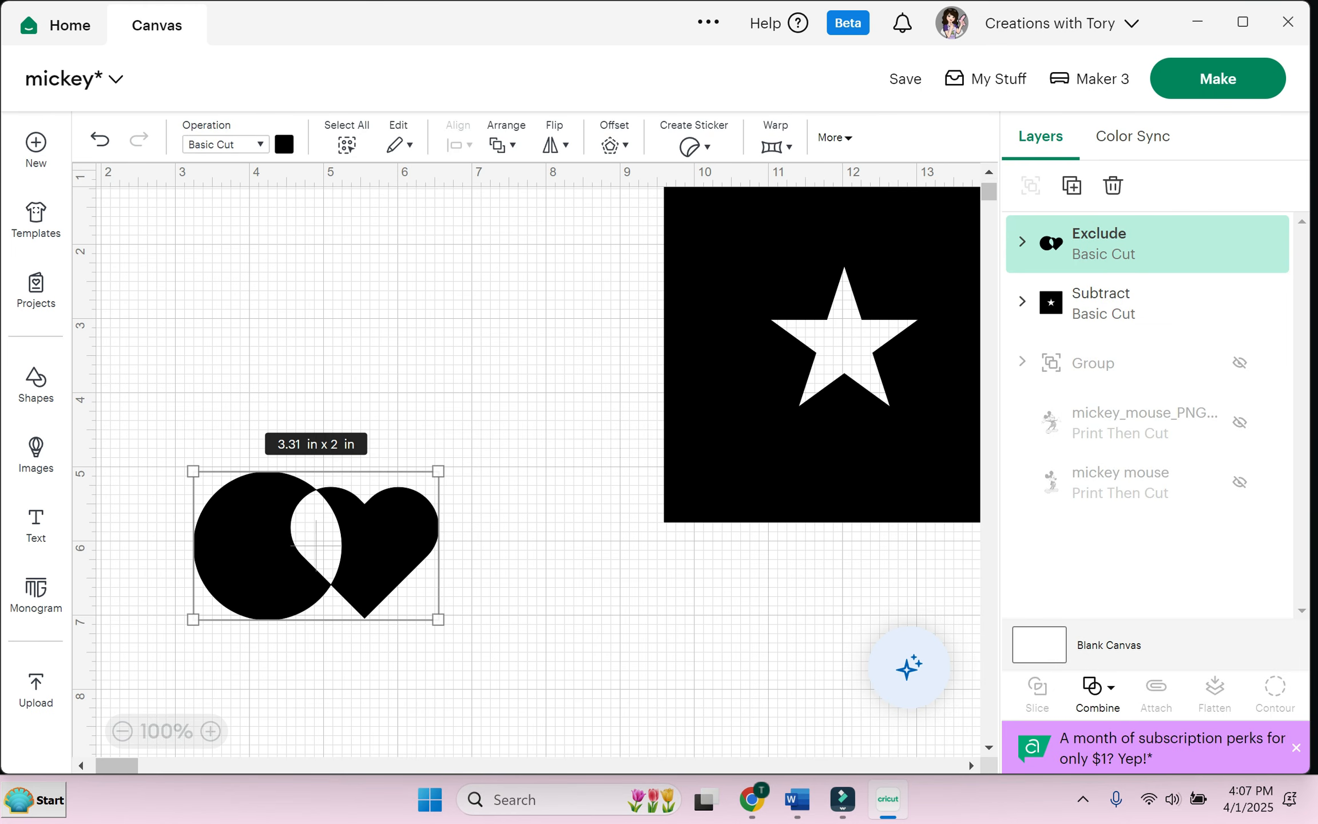
Step: Move the excluded shape up, then undo back to separate circle and heart
left_click_drag(316, 545, 310, 475)
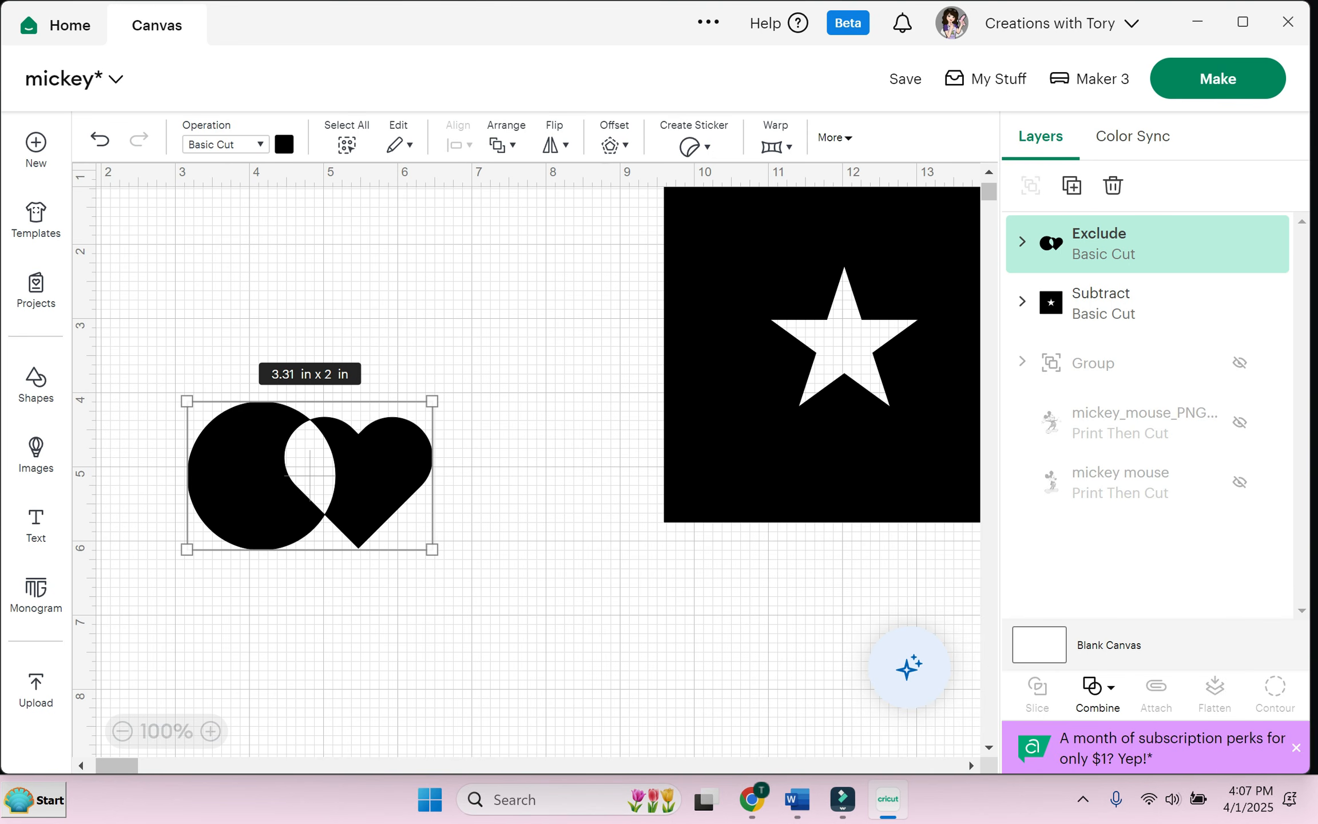
key("ctrl+z")
key("ctrl+z")
key("ctrl+z")
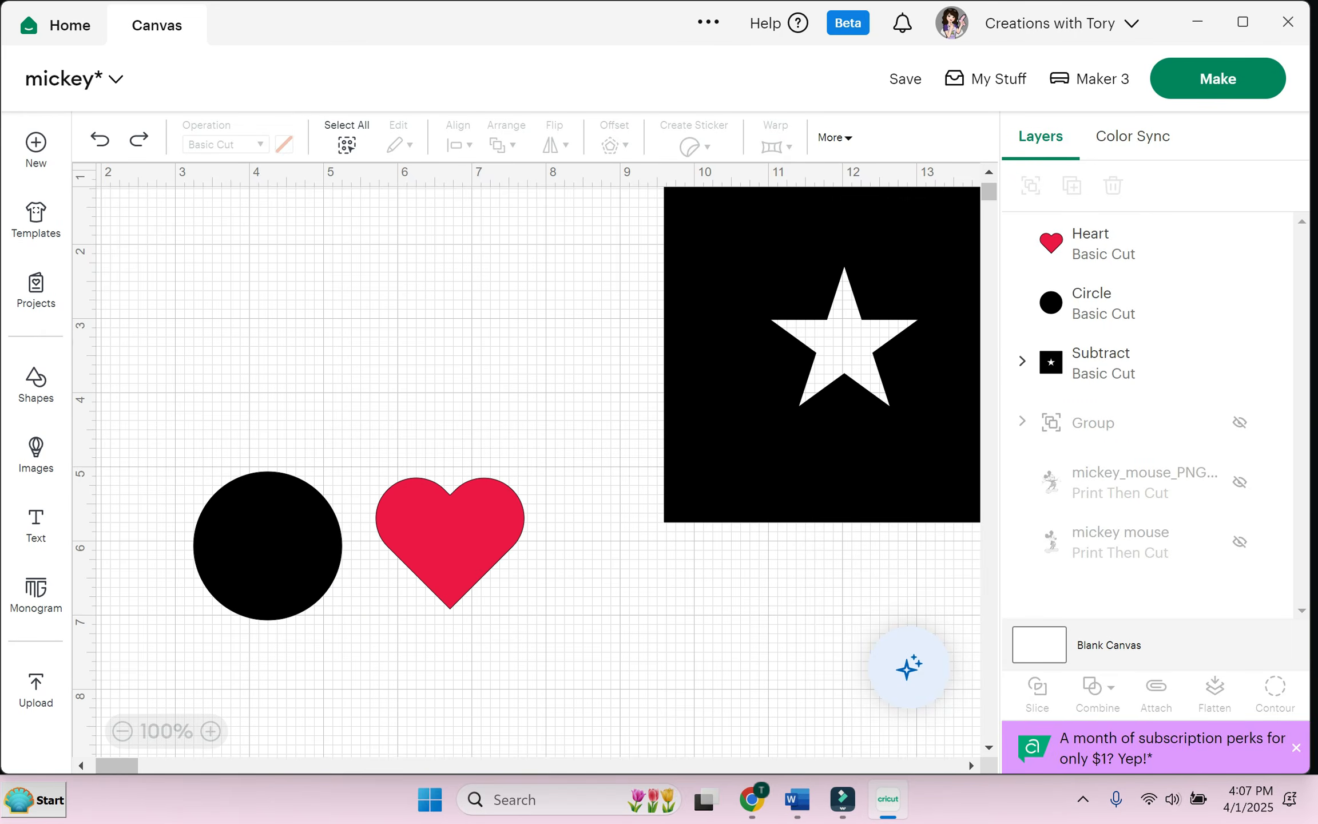
left_click_drag(564, 580, 563, 581)
Step: Slide the red heart left over the black circle and select both
left_click(1097, 693)
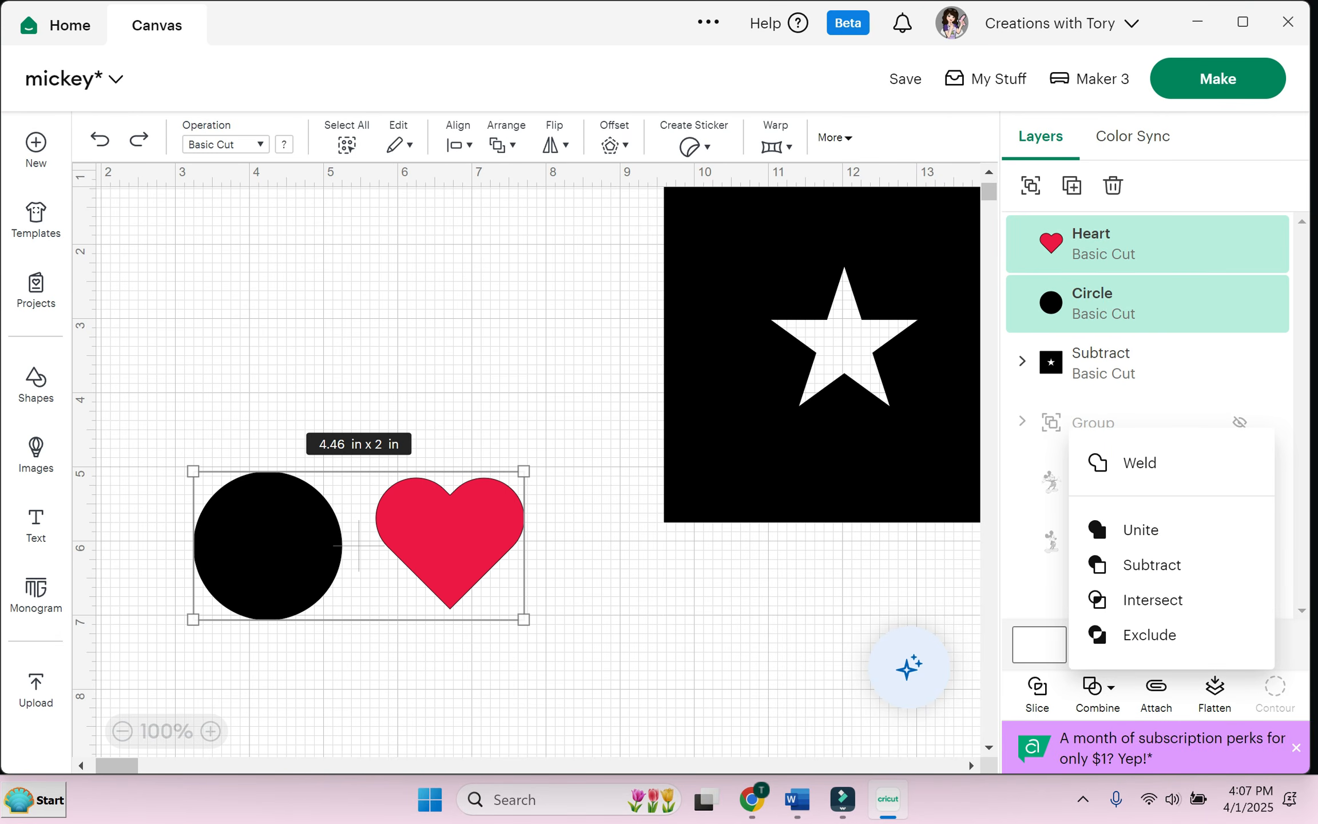
left_click(358, 547)
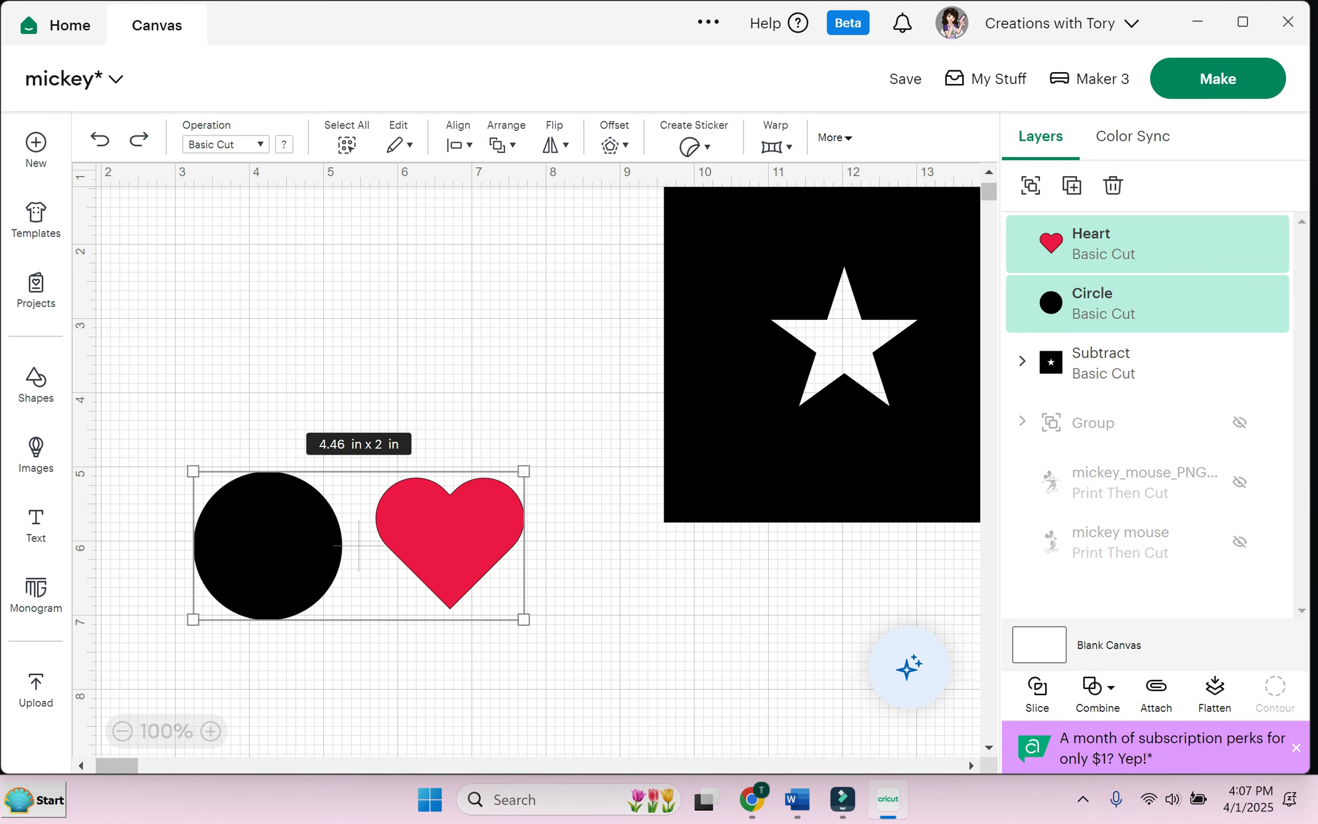
left_click(359, 547)
left_click_drag(451, 542, 338, 554)
left_click_drag(152, 420, 456, 627)
Step: Weld the circle and heart, move the result up, colour it red, and try resizing
left_click(1098, 687)
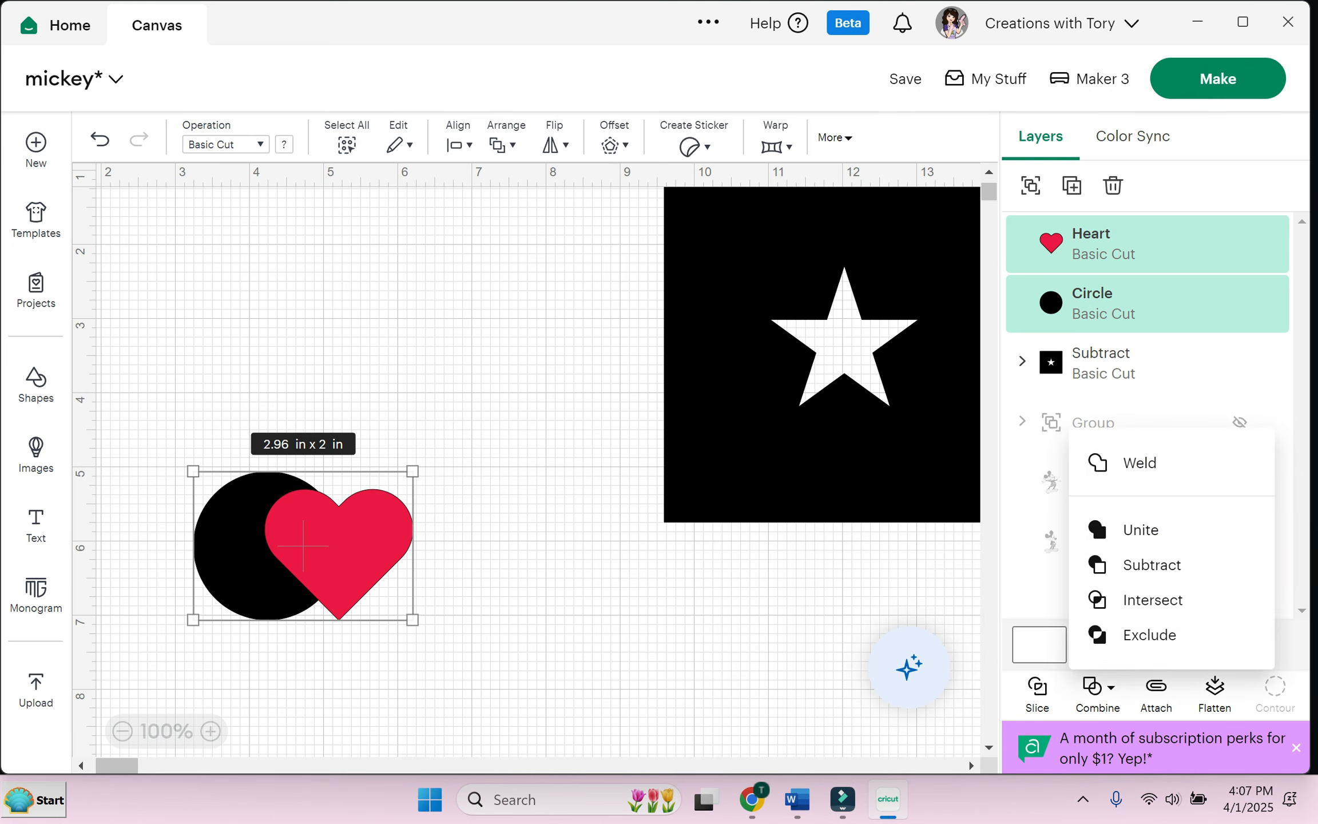
left_click(1172, 462)
left_click_drag(303, 546, 305, 331)
left_click(283, 144)
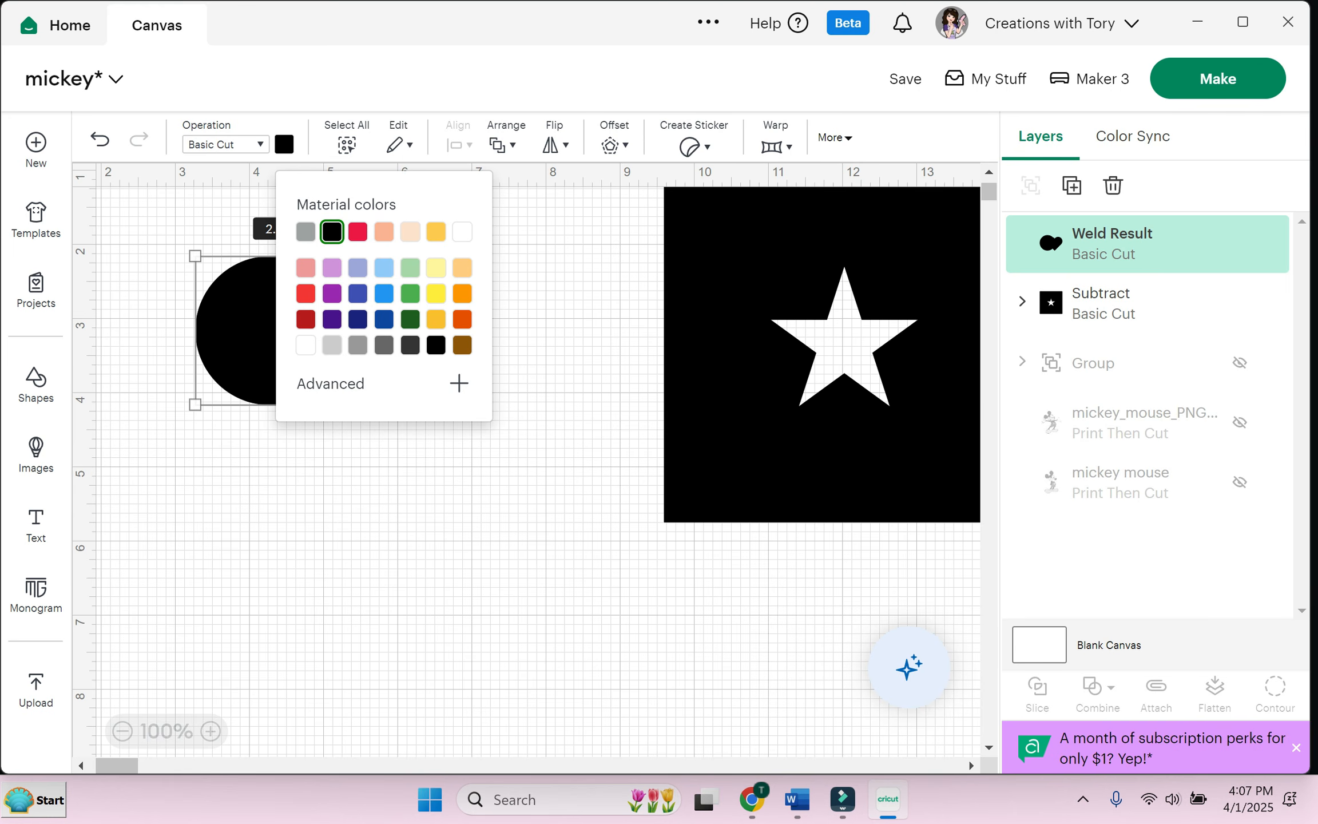
left_click(358, 231)
left_click(435, 487)
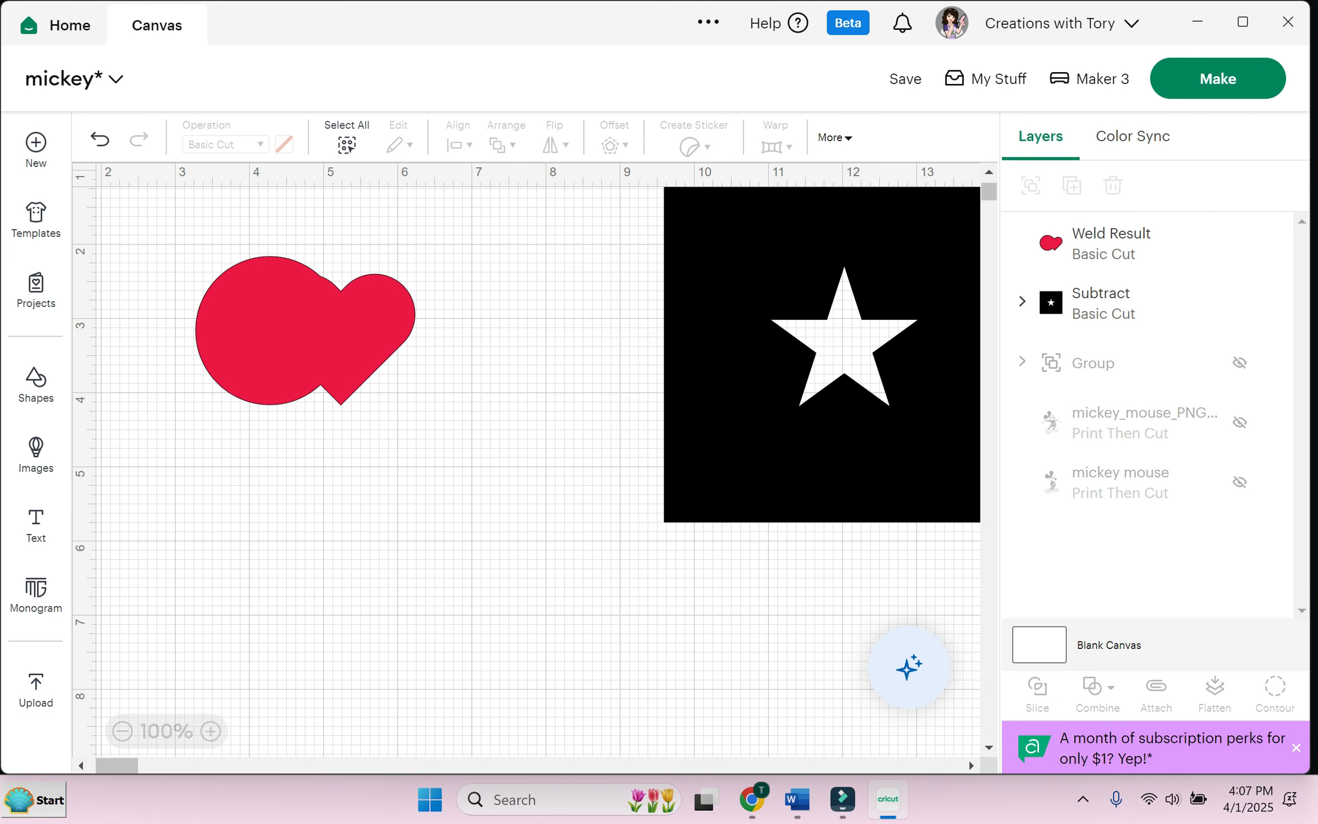
left_click(305, 330)
mouse_move(415, 405)
left_mouse_down()
mouse_move(633, 553)
mouse_move(415, 405)
left_mouse_up()
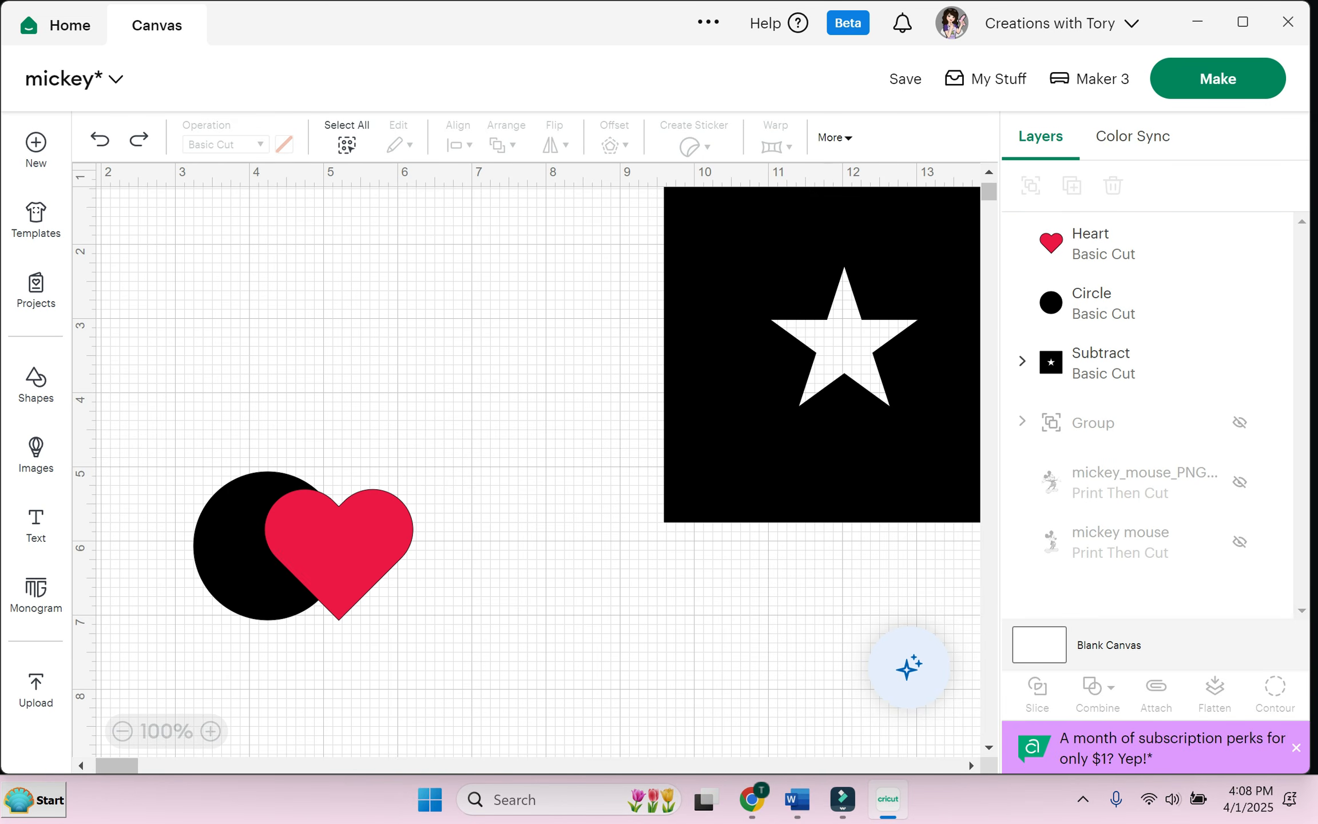